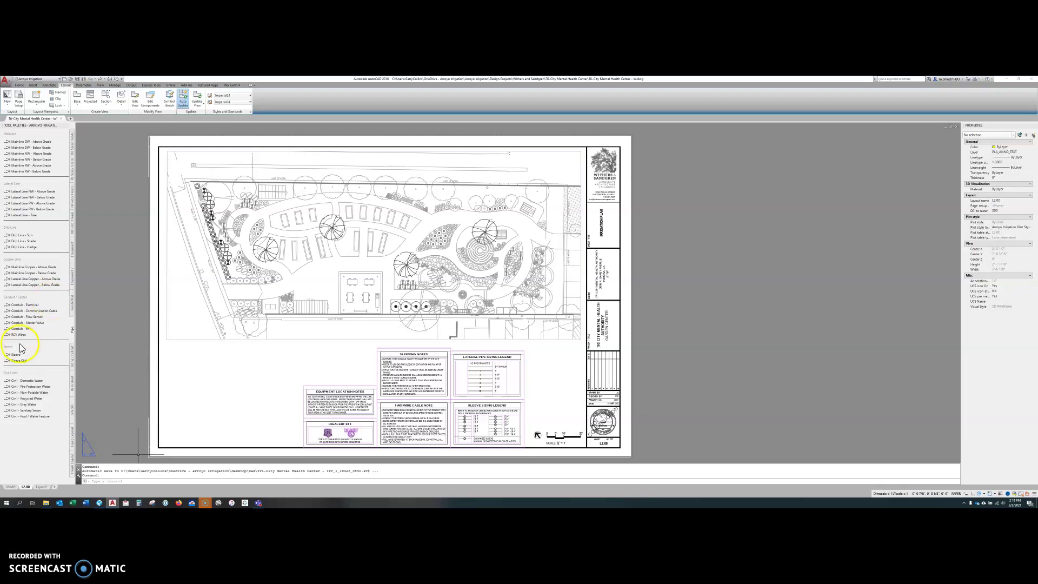
Start a sanitary sewer line from the Civil - Sanitary Sewer tool palette item.
click(26, 410)
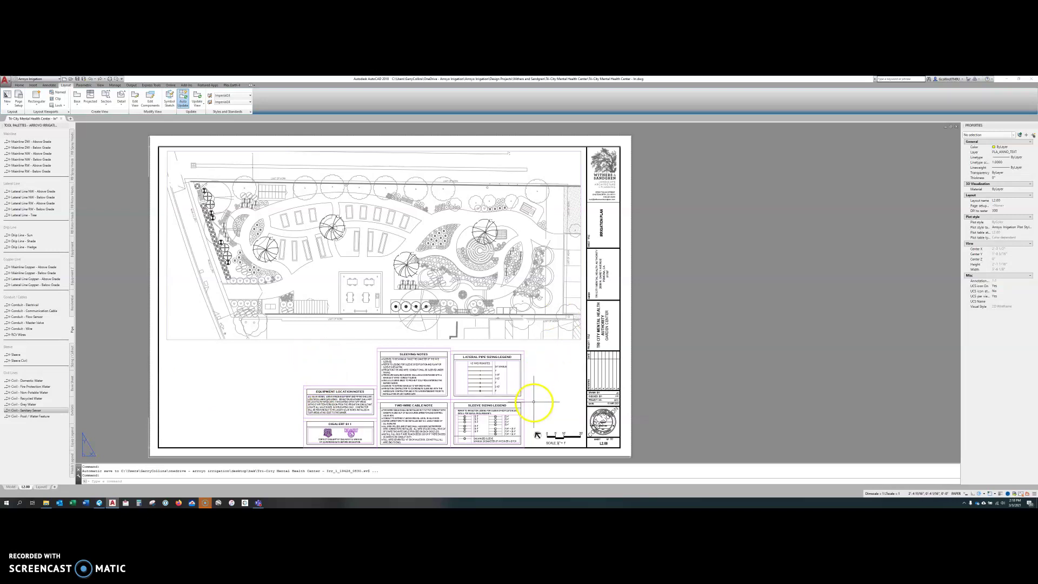
middle_drag(533, 400, 538, 396)
key(Escape)
key(Escape)
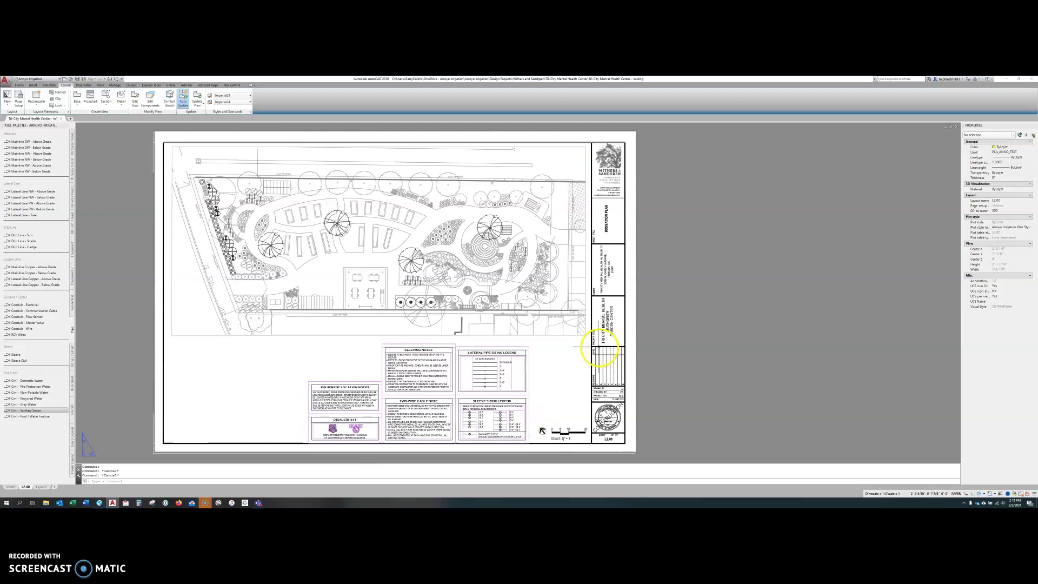
click(581, 347)
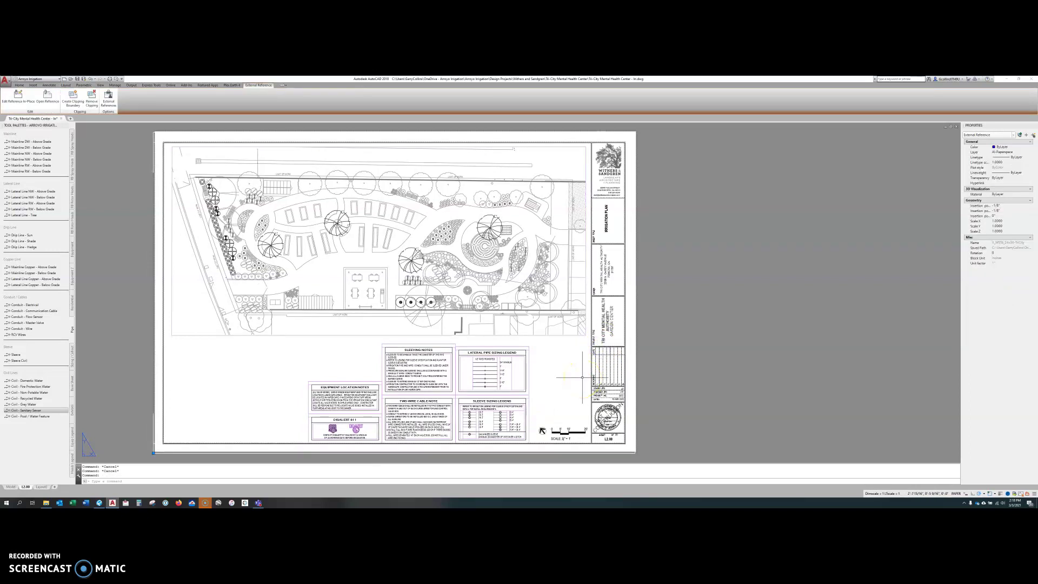
key(Escape)
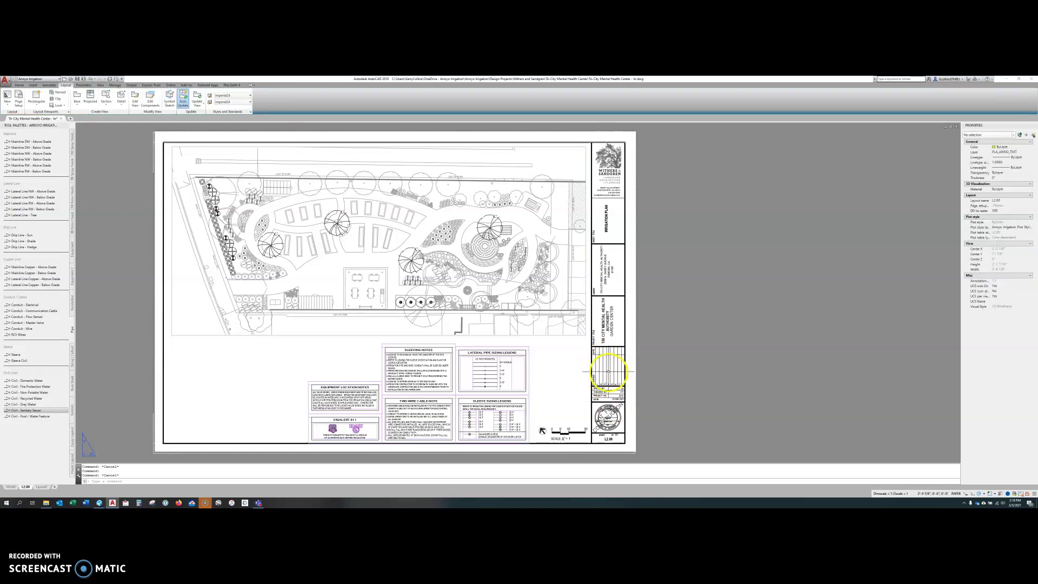
click(606, 370)
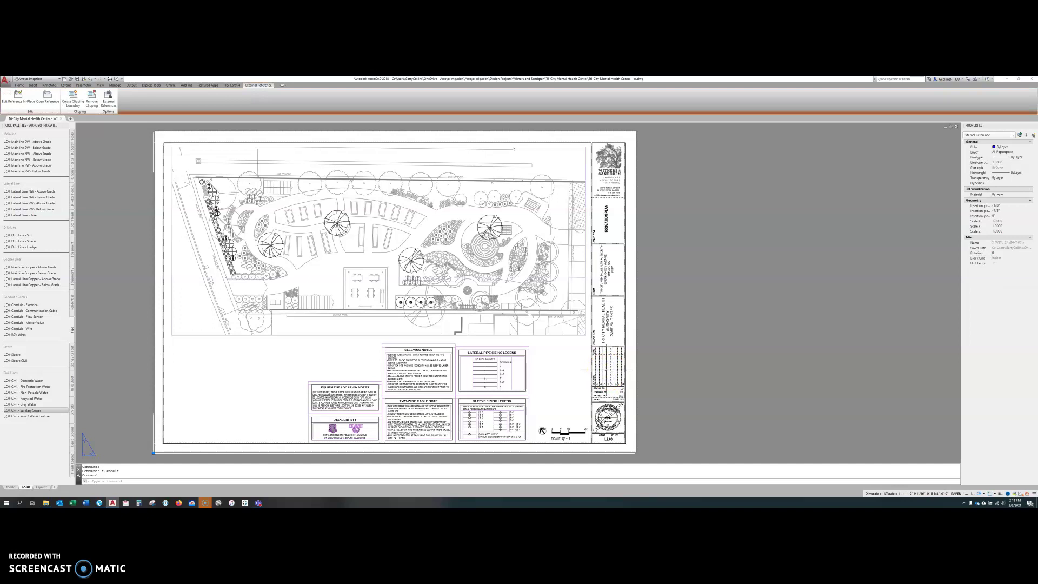
key(Escape)
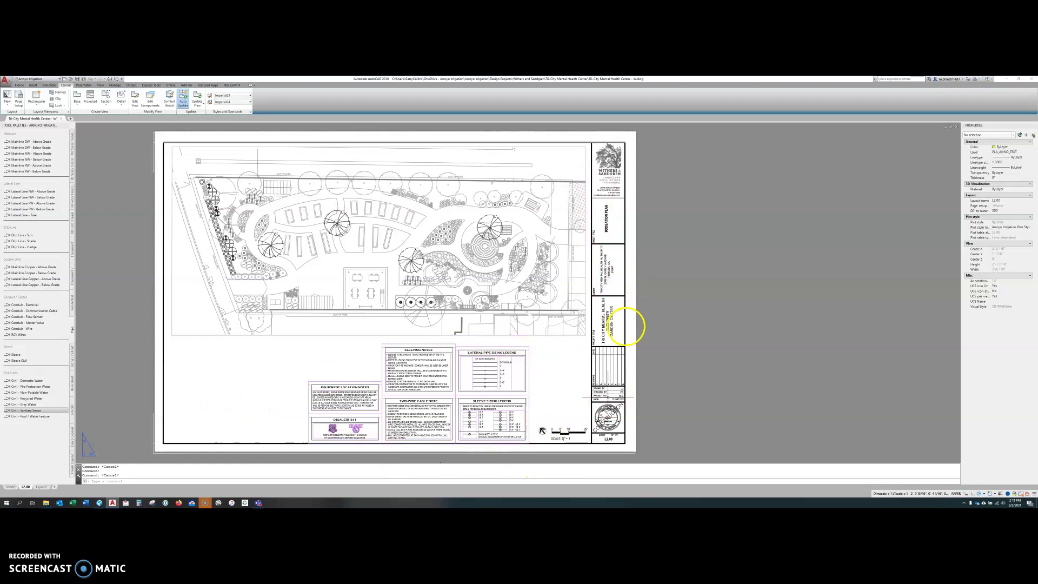
click(619, 352)
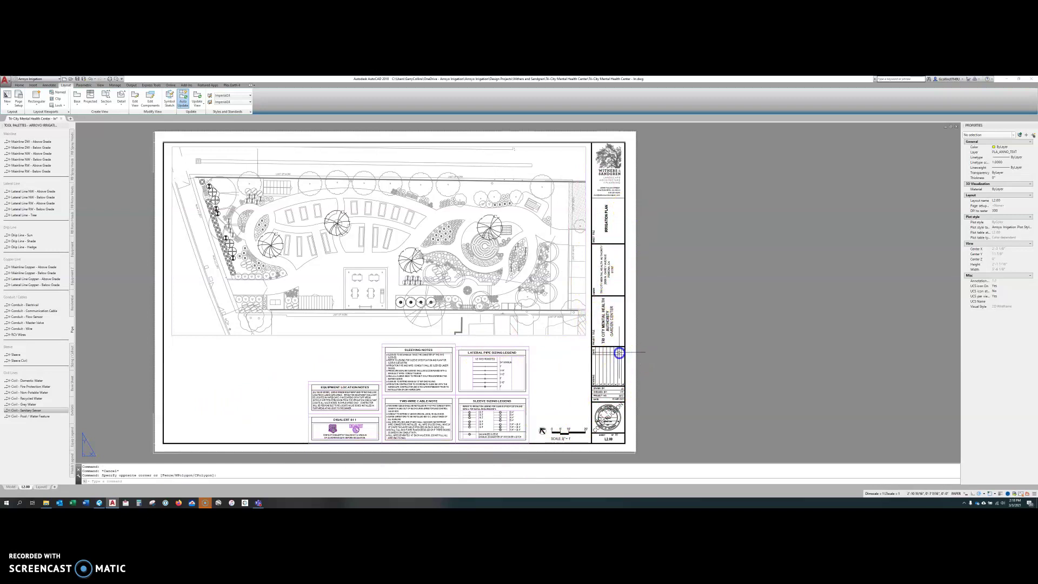
key(Escape)
click(604, 332)
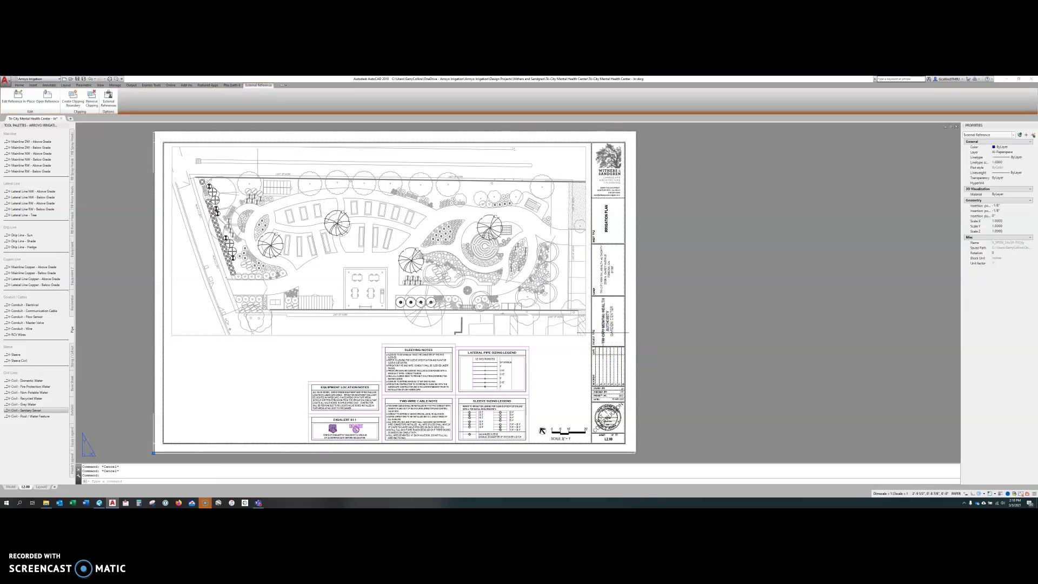
key(Escape)
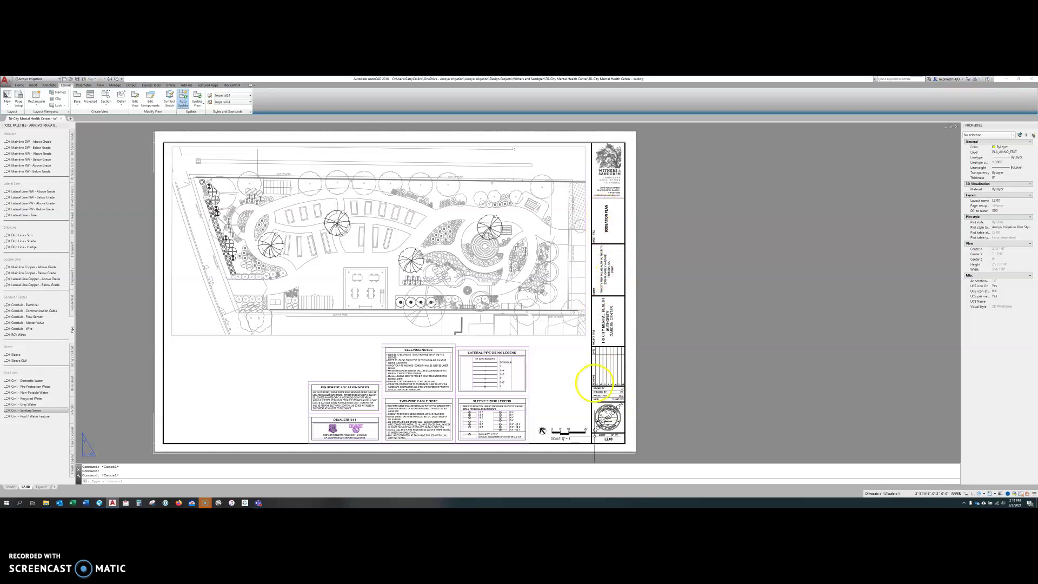
scroll(608, 439, up, 5)
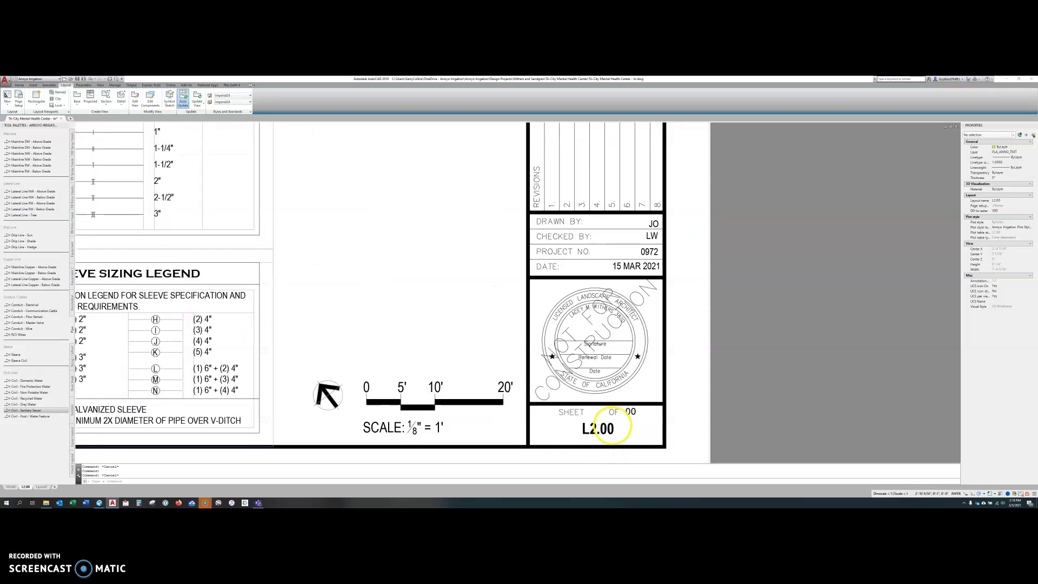
scroll(607, 433, up, 3)
scroll(532, 329, up, 5)
click(463, 311)
scroll(440, 308, down, 5)
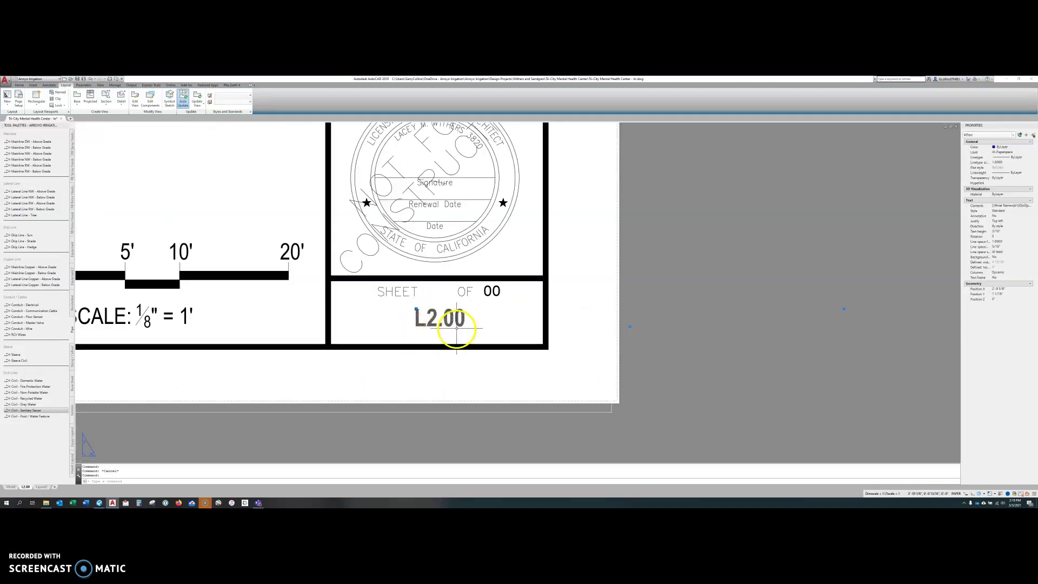
click(436, 317)
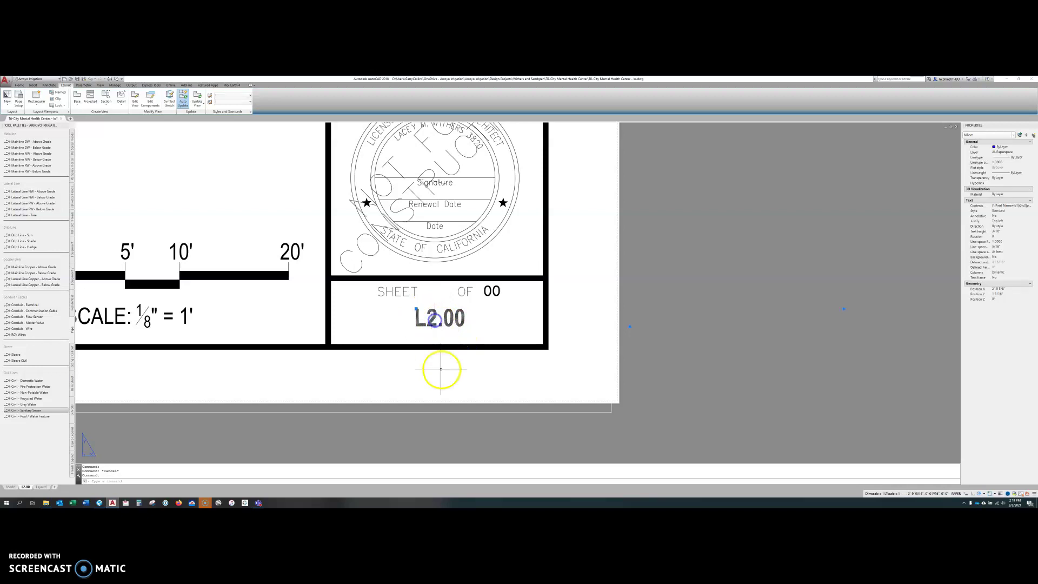
key(Escape)
scroll(441, 366, down, 4)
scroll(464, 294, up, 4)
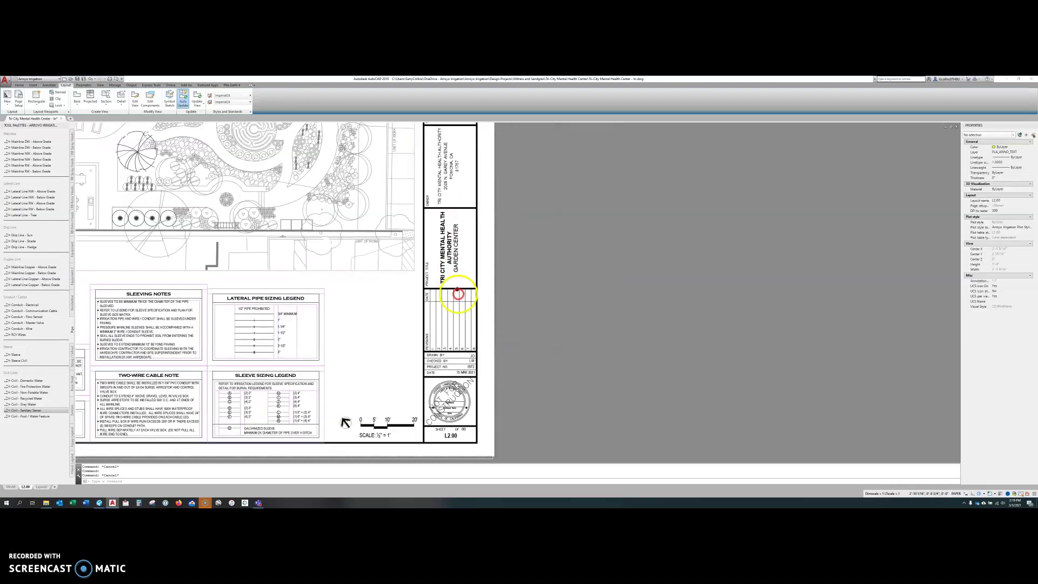
scroll(462, 251, up, 5)
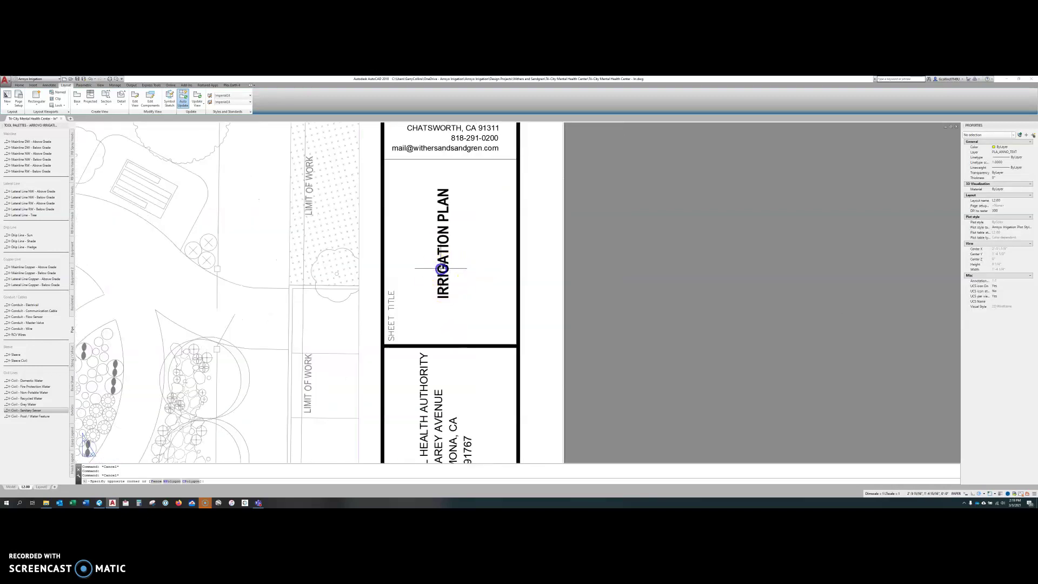
click(432, 268)
click(414, 254)
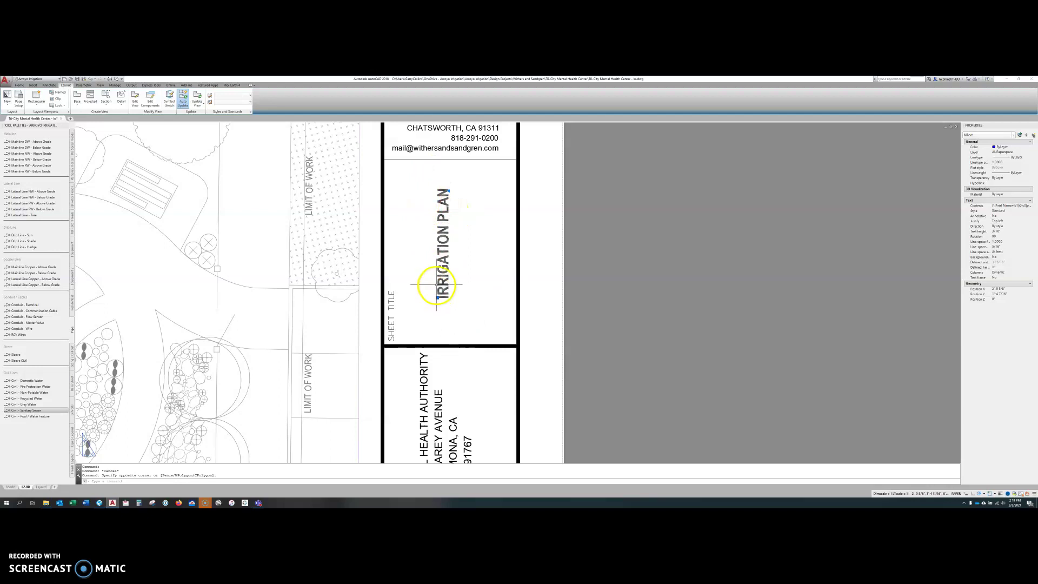
key(Escape)
key(Escape)
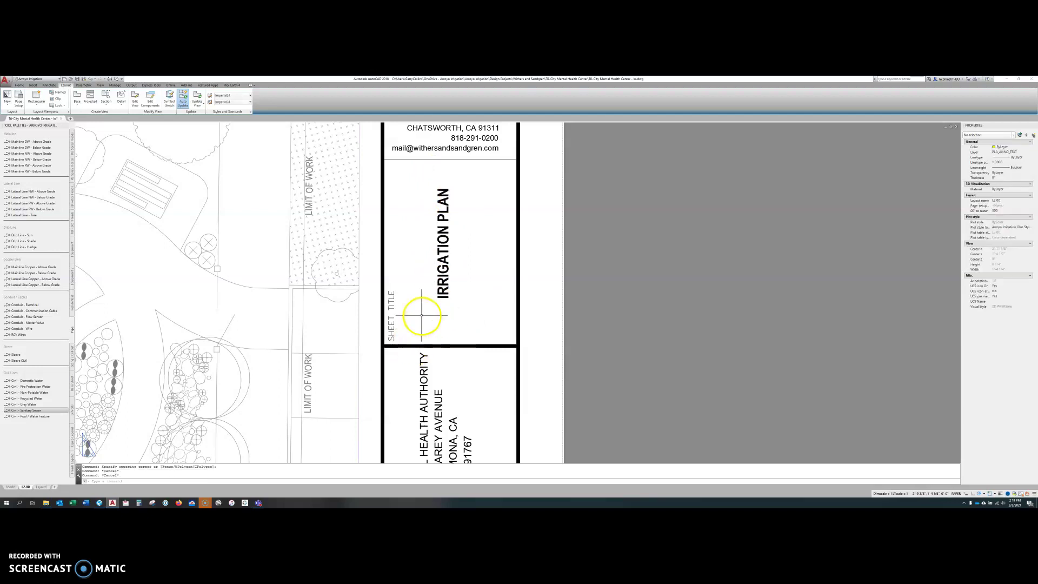
scroll(411, 325, down, 4)
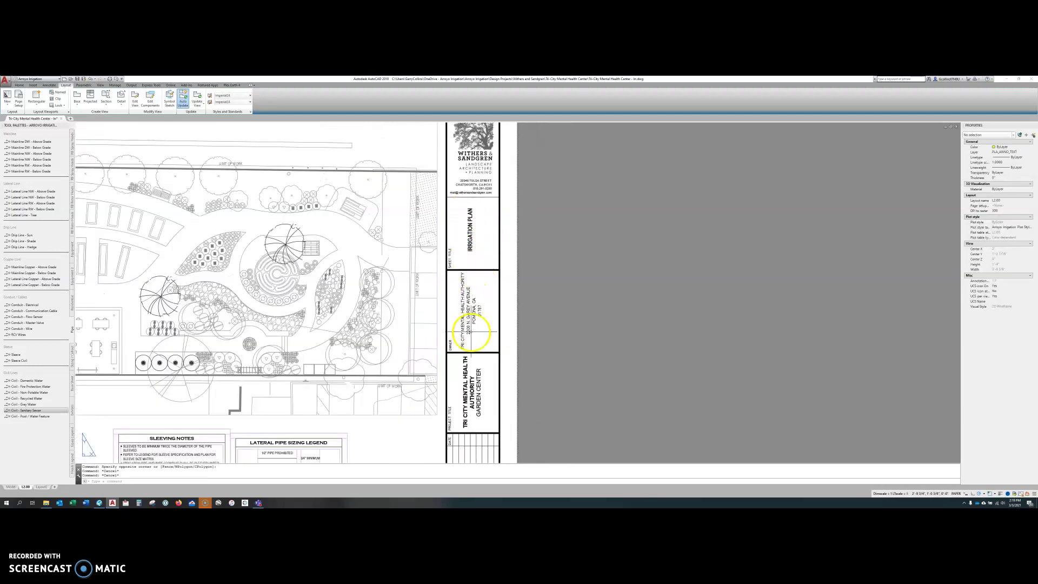
middle_drag(464, 340, 463, 283)
scroll(473, 338, up, 3)
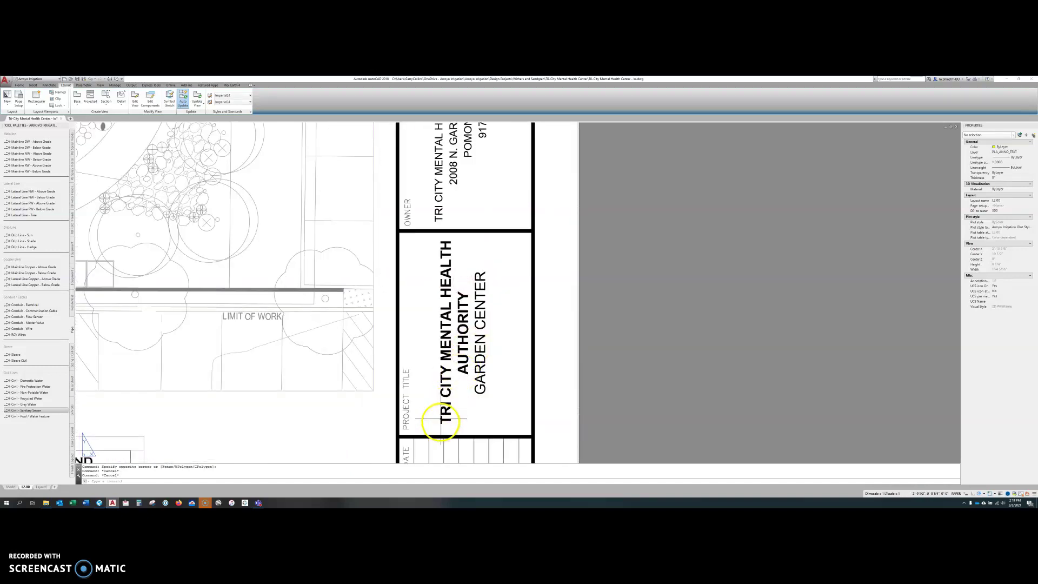
click(449, 396)
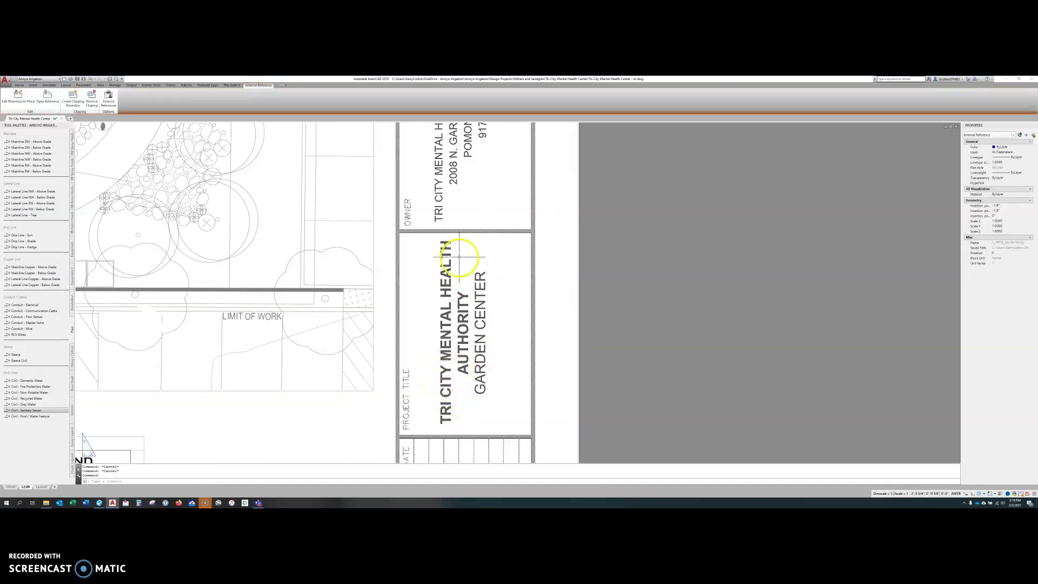
key(Escape)
scroll(469, 239, down, 3)
scroll(469, 239, down, 3)
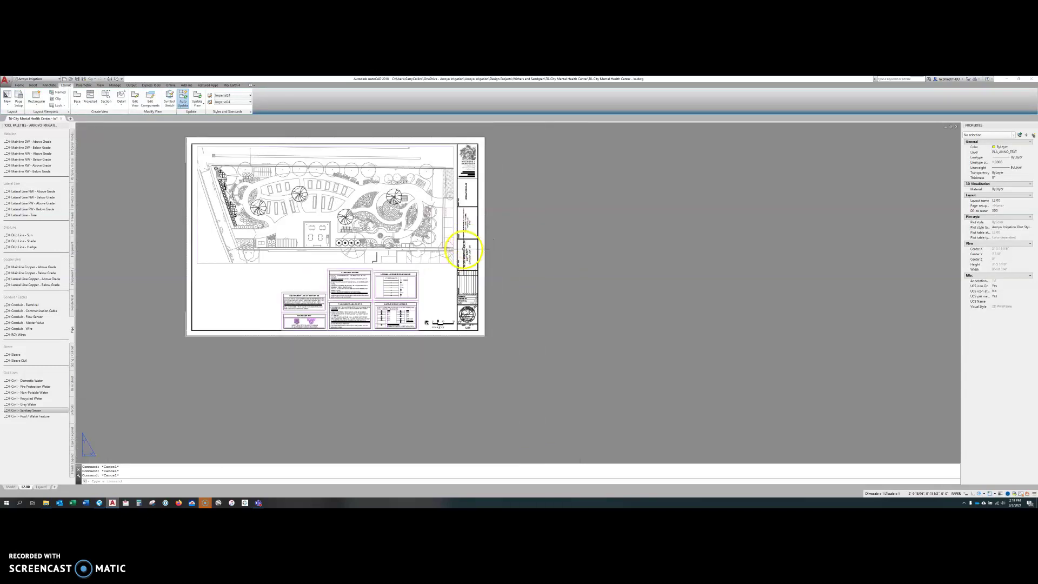
scroll(433, 233, up, 2)
Open the X_NTB_24x36 Tri City title block reference in its own drawing tab.
click(509, 267)
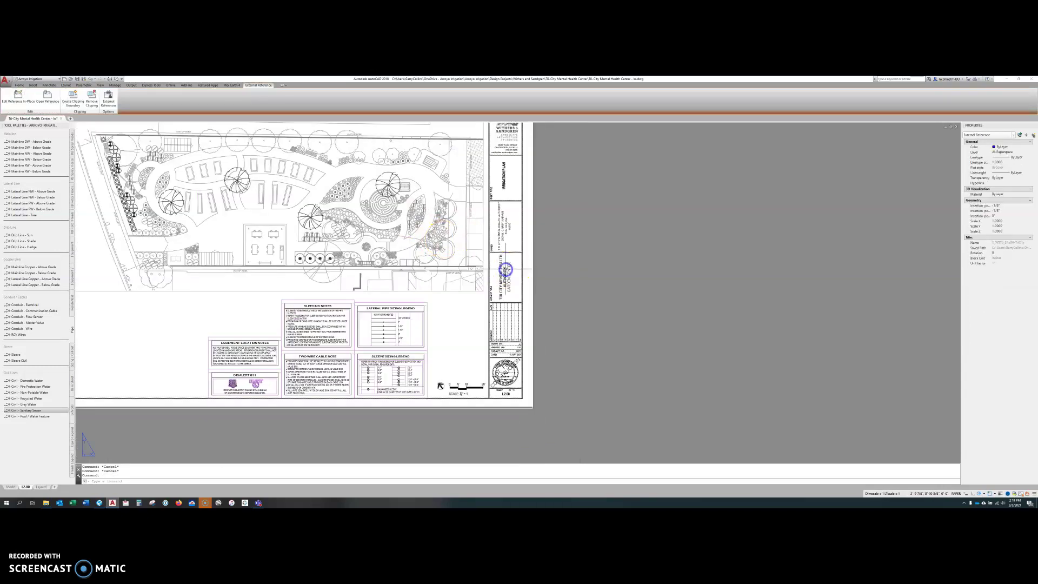
right_click(506, 270)
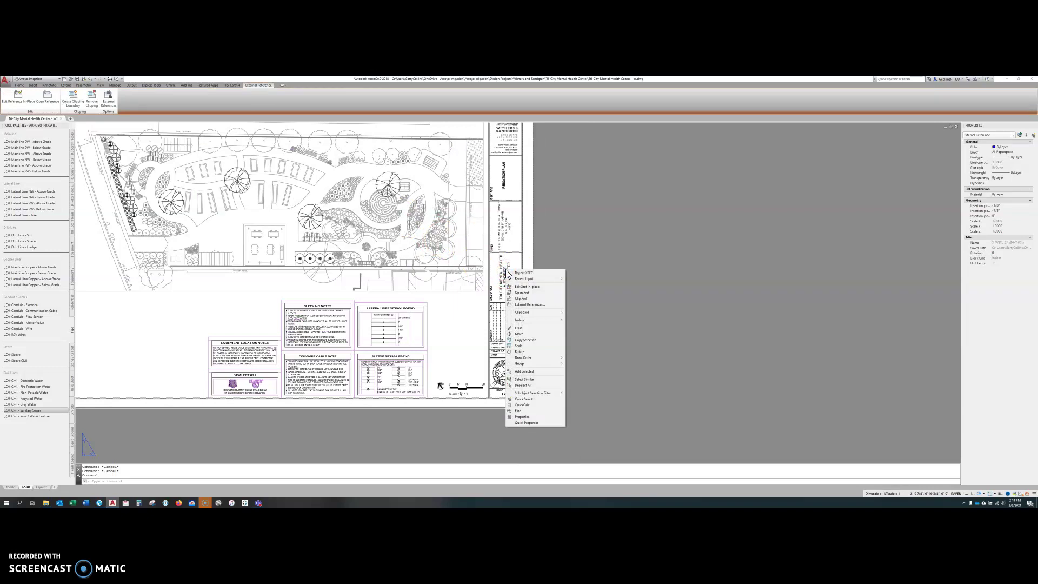
click(522, 292)
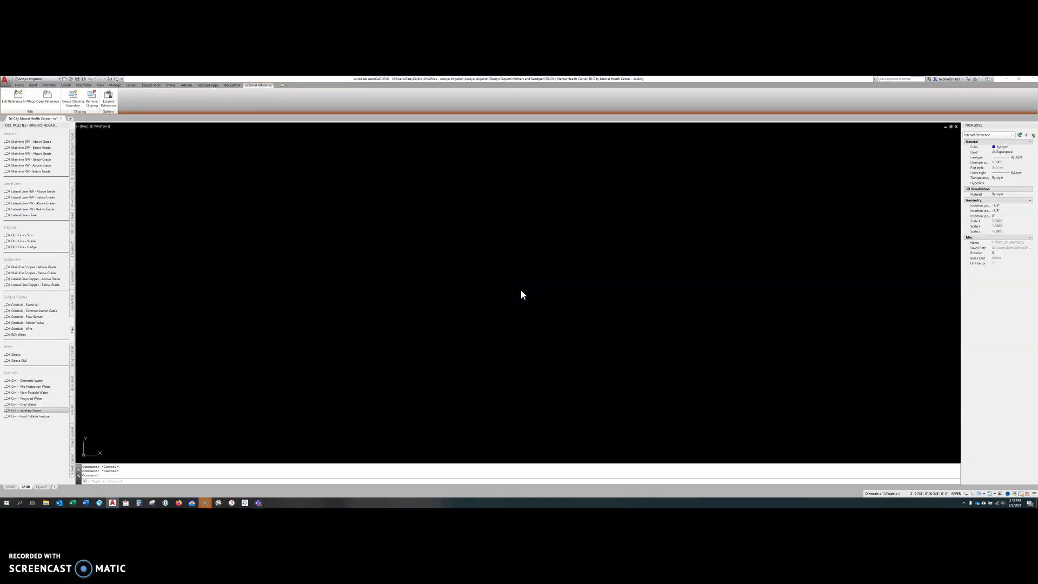
click(492, 276)
Look over the title block from the company logo down to the project name and seal.
middle_drag(278, 297, 292, 274)
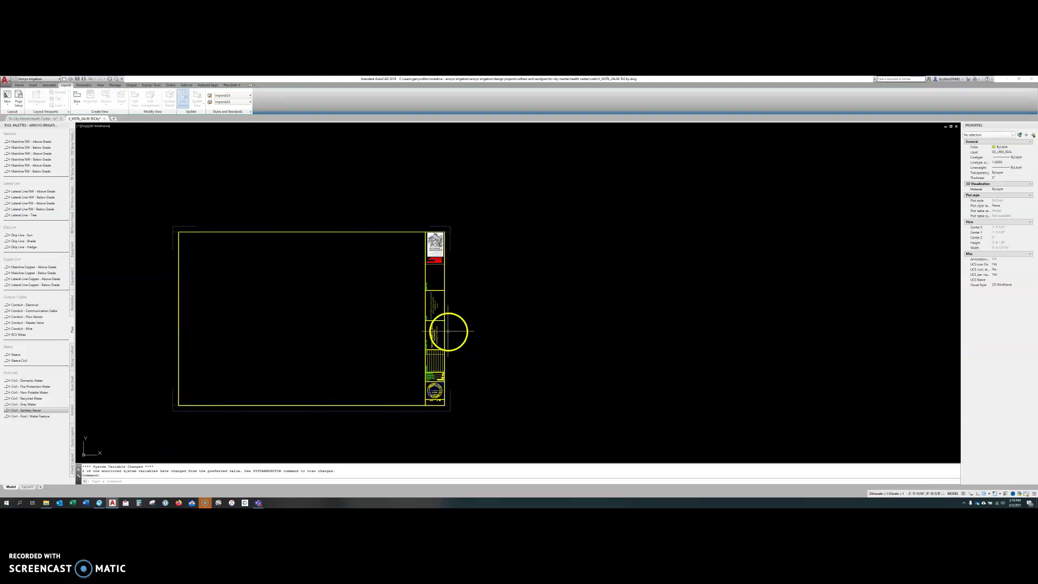
middle_drag(447, 331, 480, 318)
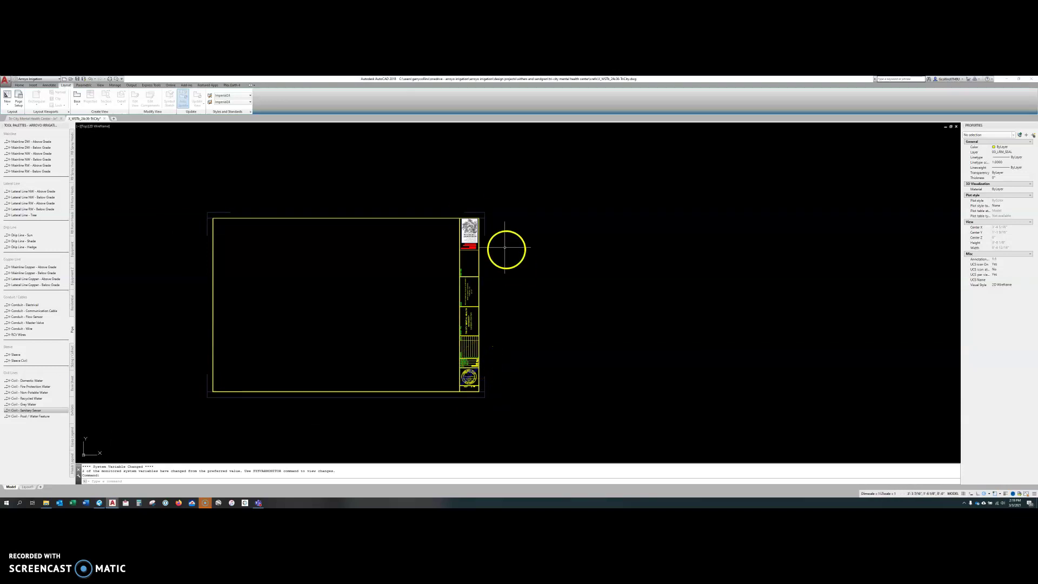
scroll(468, 211, up, 8)
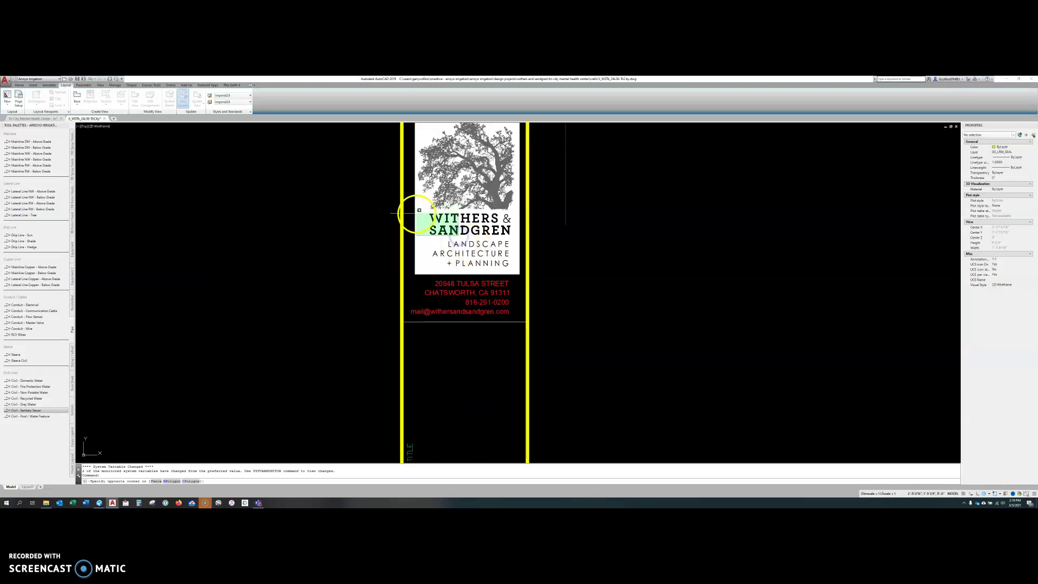
click(413, 211)
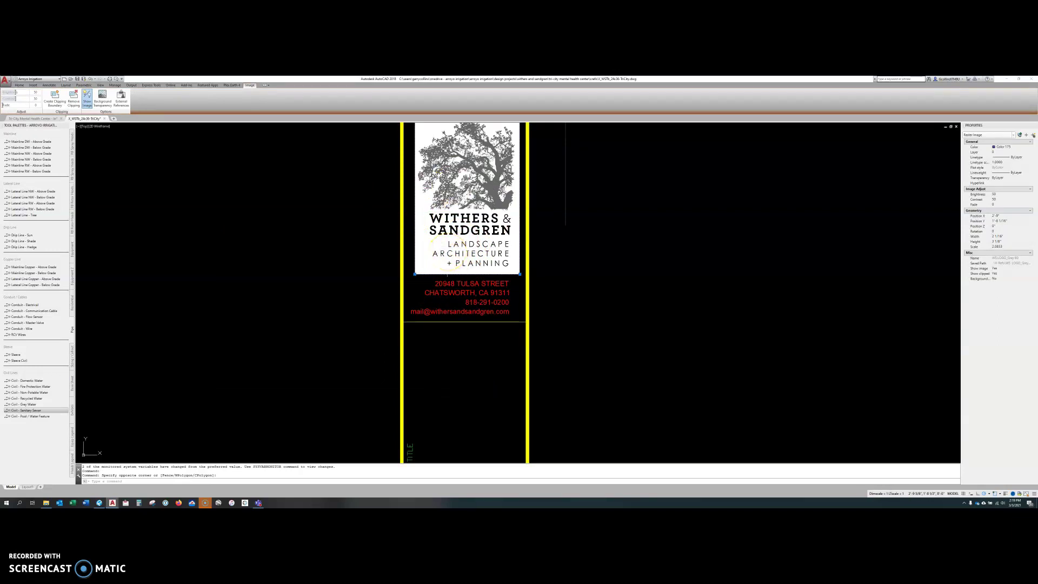
middle_drag(468, 241, 466, 288)
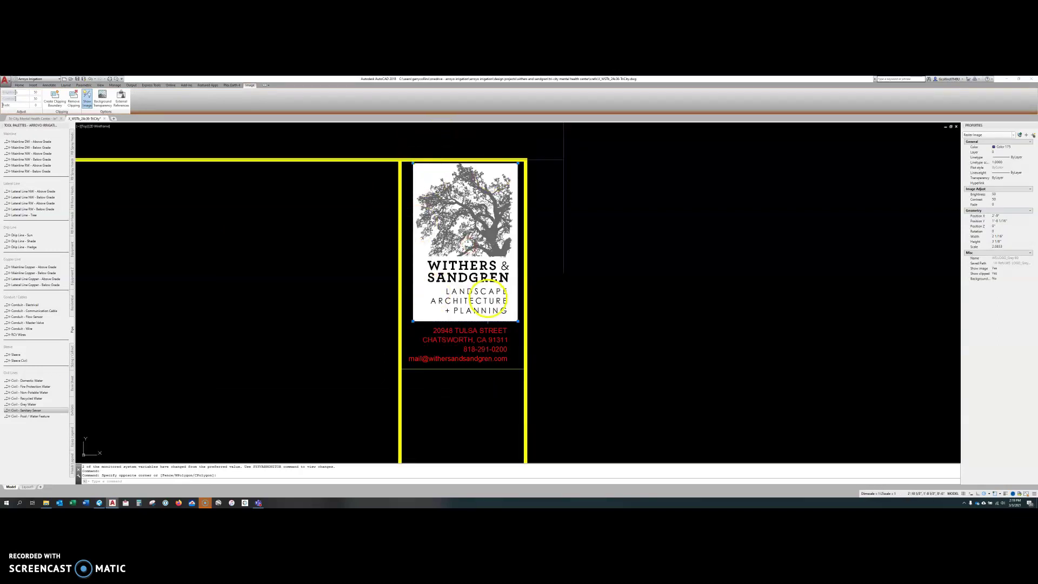
key(Escape)
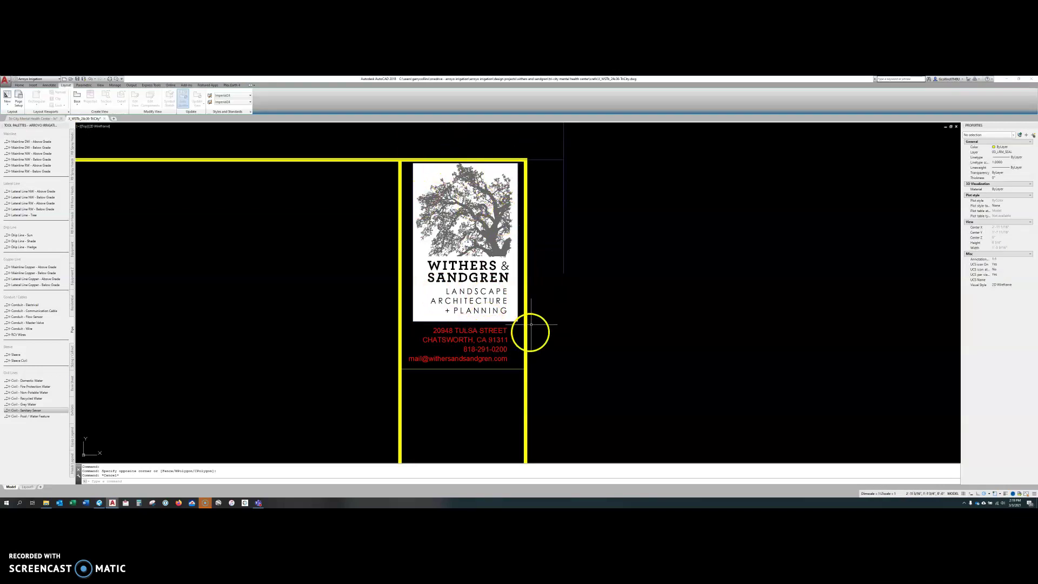
scroll(448, 162, down, 4)
middle_drag(445, 371, 487, 304)
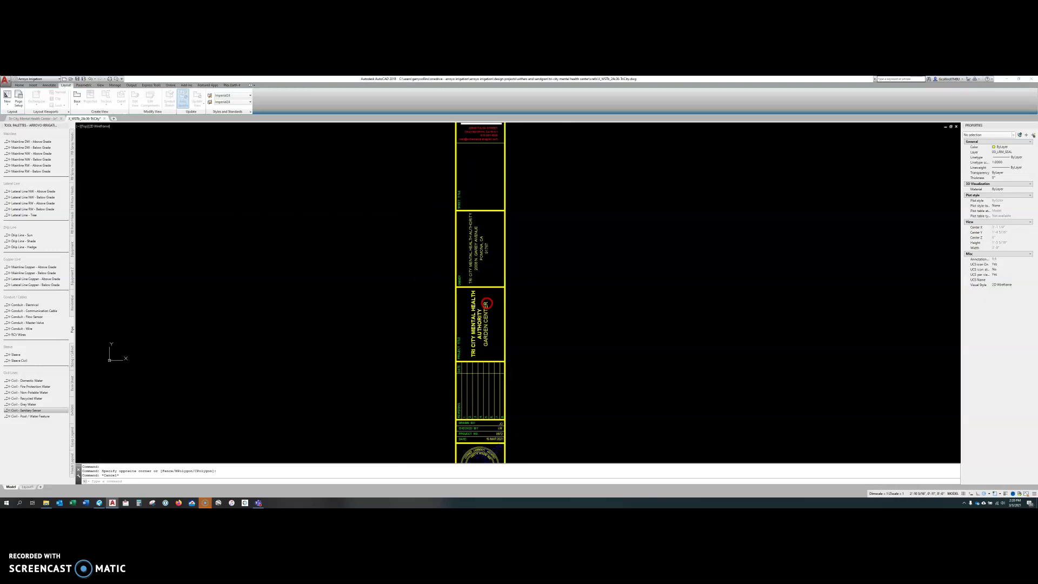
middle_drag(474, 416, 498, 331)
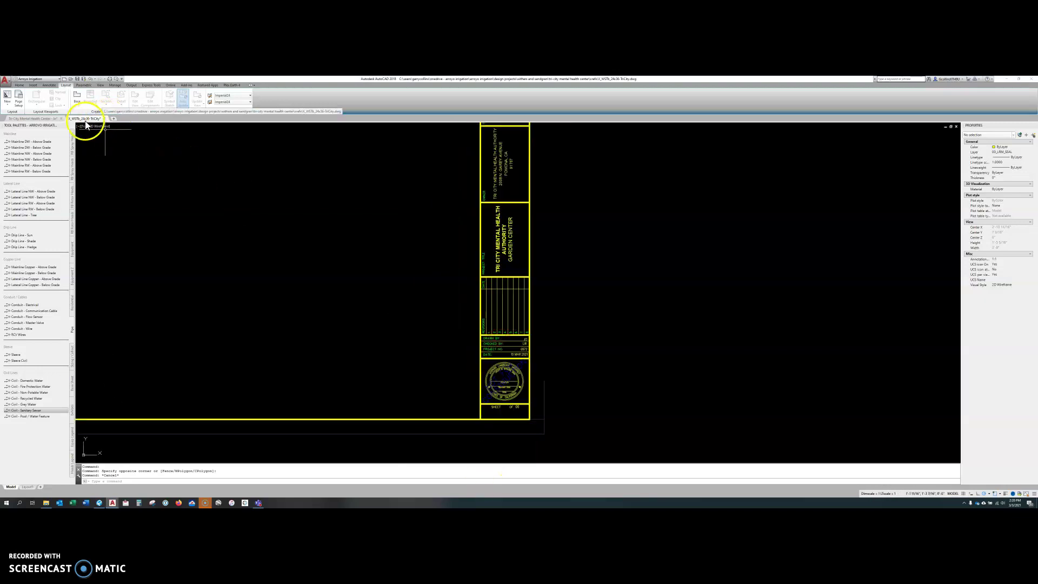
Close the title block drawing without saving and return to the irrigation sheet.
click(105, 118)
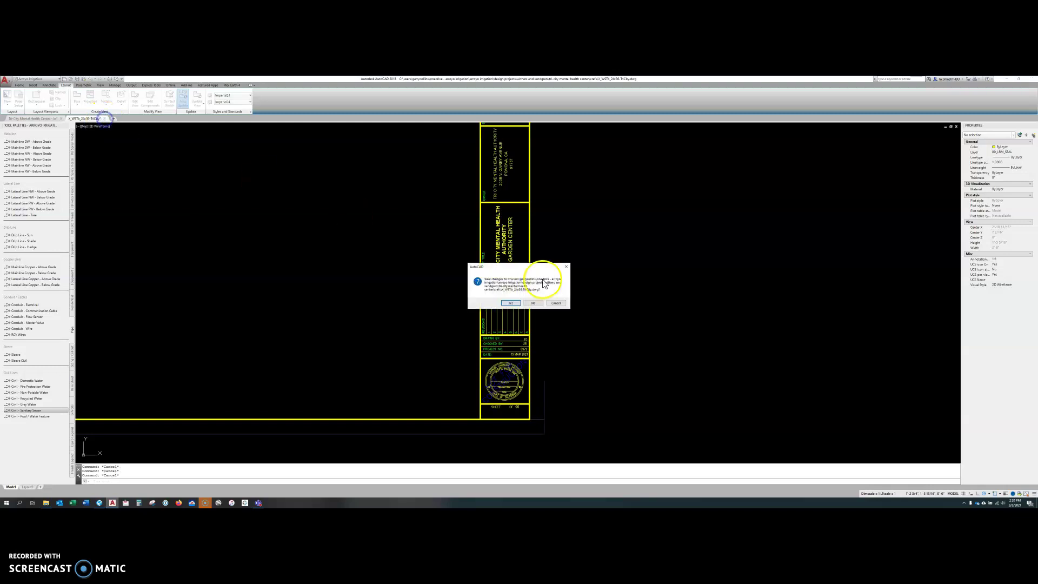
click(533, 303)
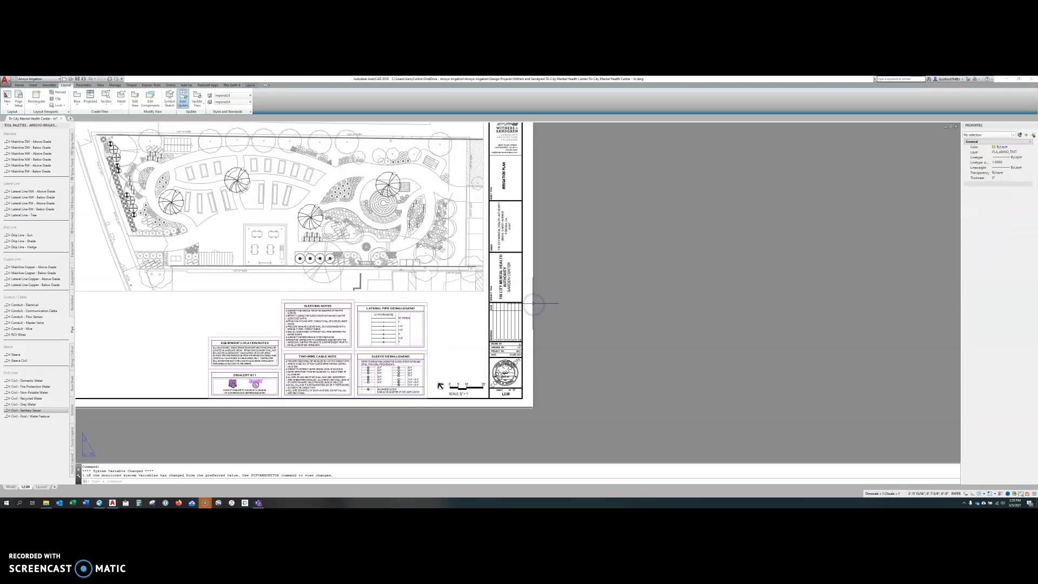
middle_drag(343, 258, 405, 280)
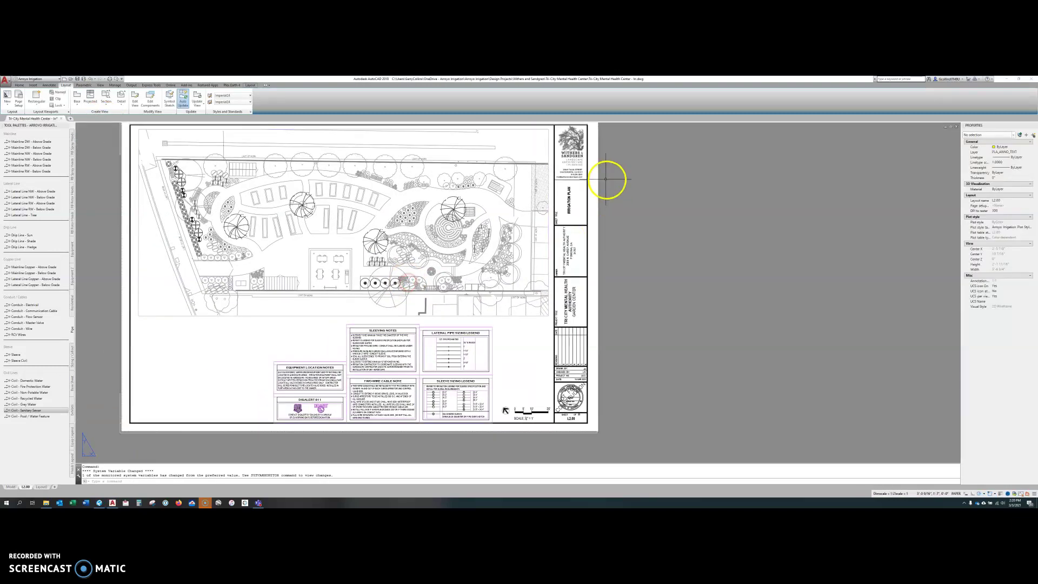
Edit the title block xref in place, then discard all reference changes.
click(569, 252)
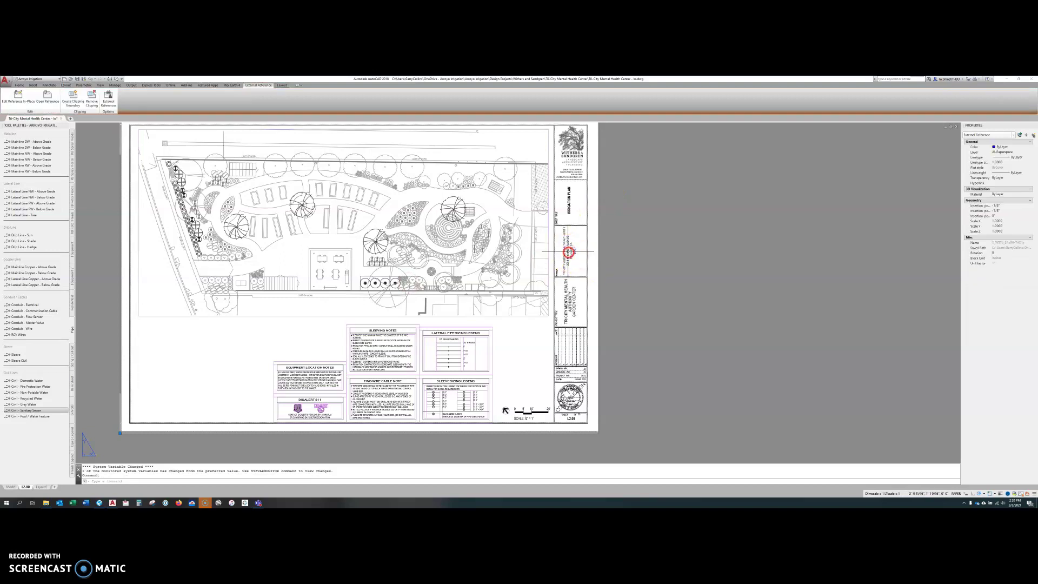
right_click(568, 252)
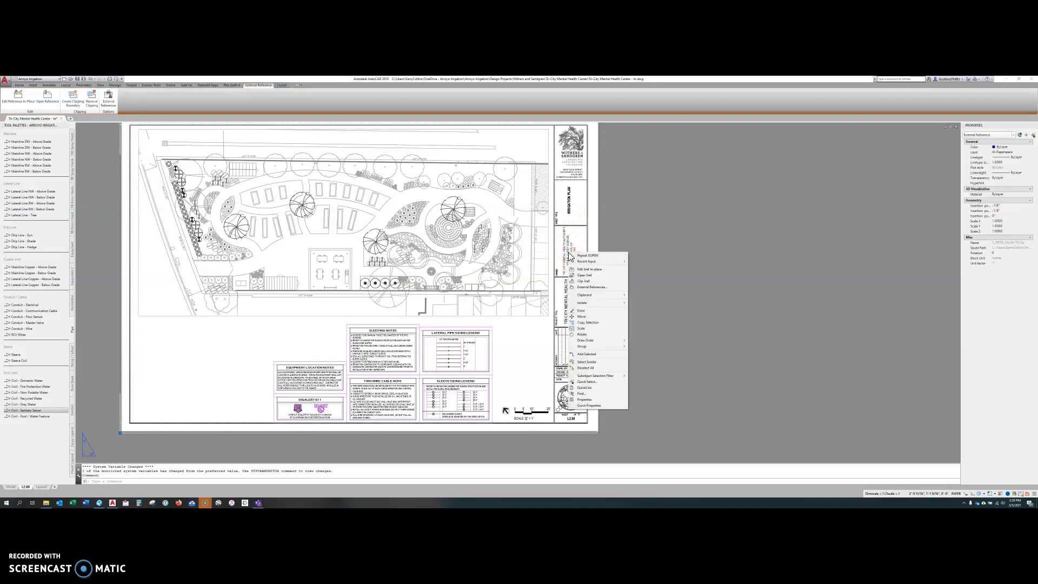
click(587, 274)
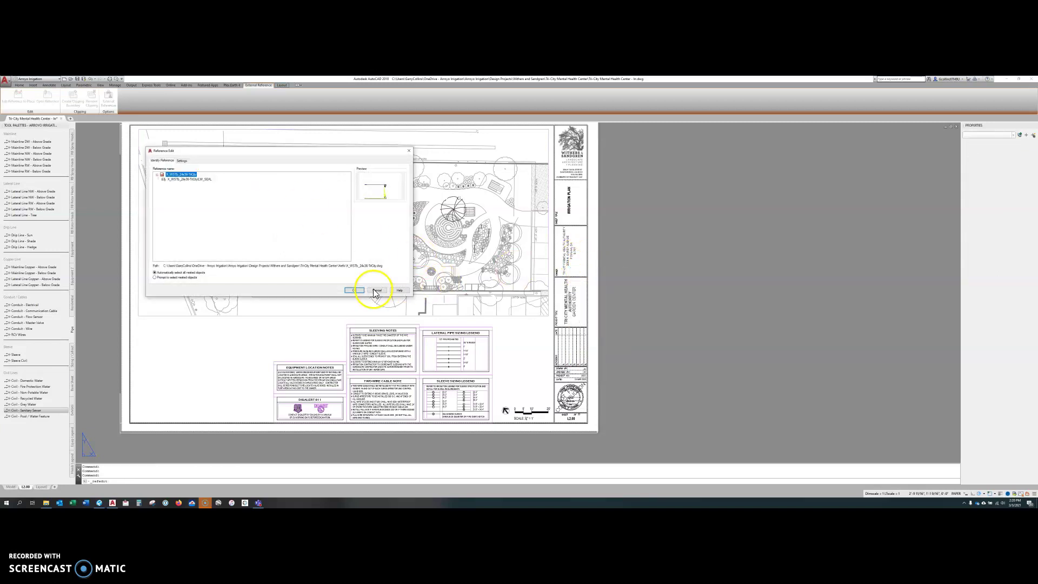
click(352, 290)
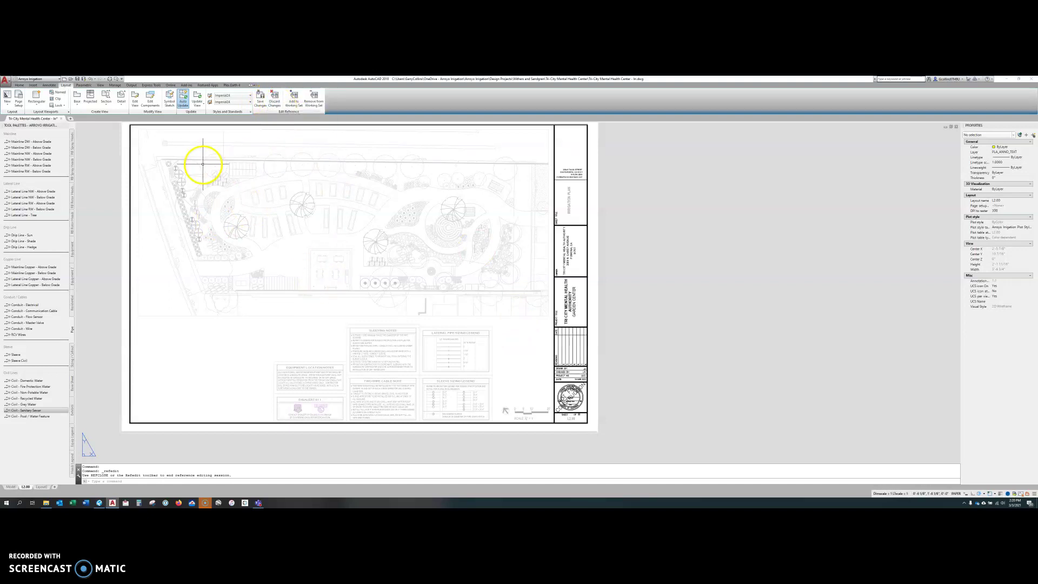
click(273, 103)
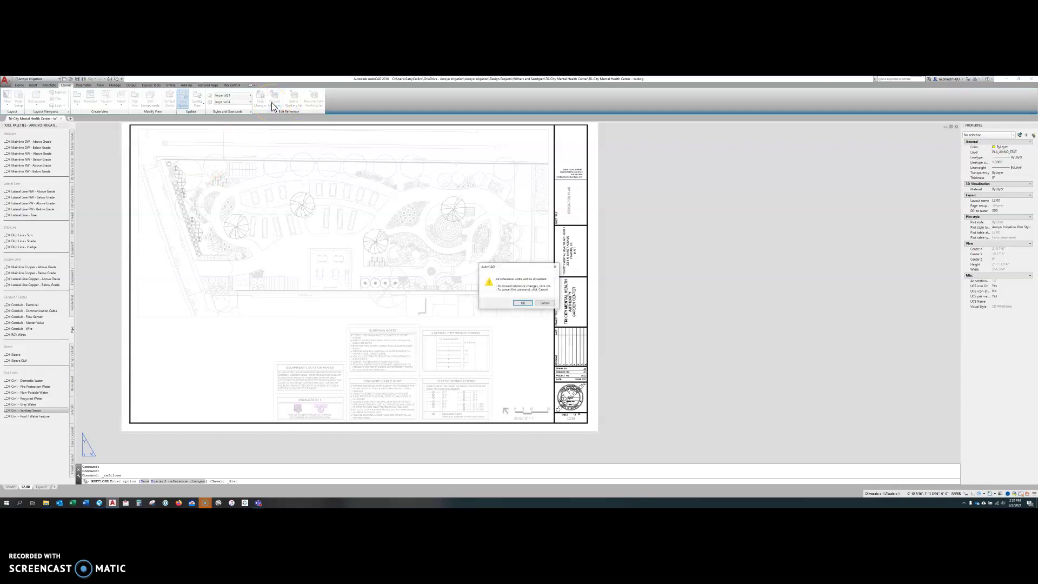
click(523, 303)
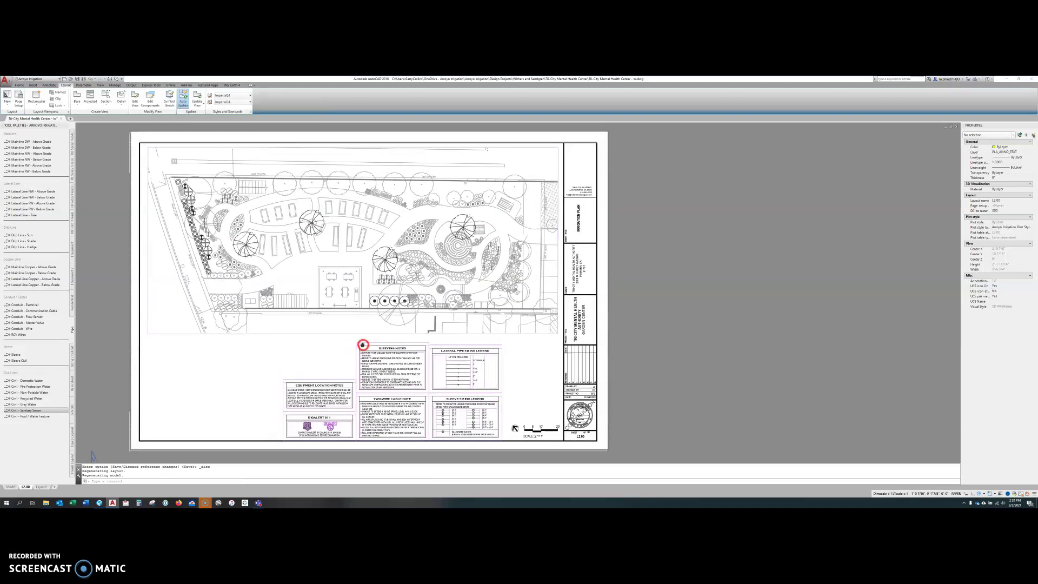
Open the External References palette with the XR command.
middle_drag(342, 298, 338, 315)
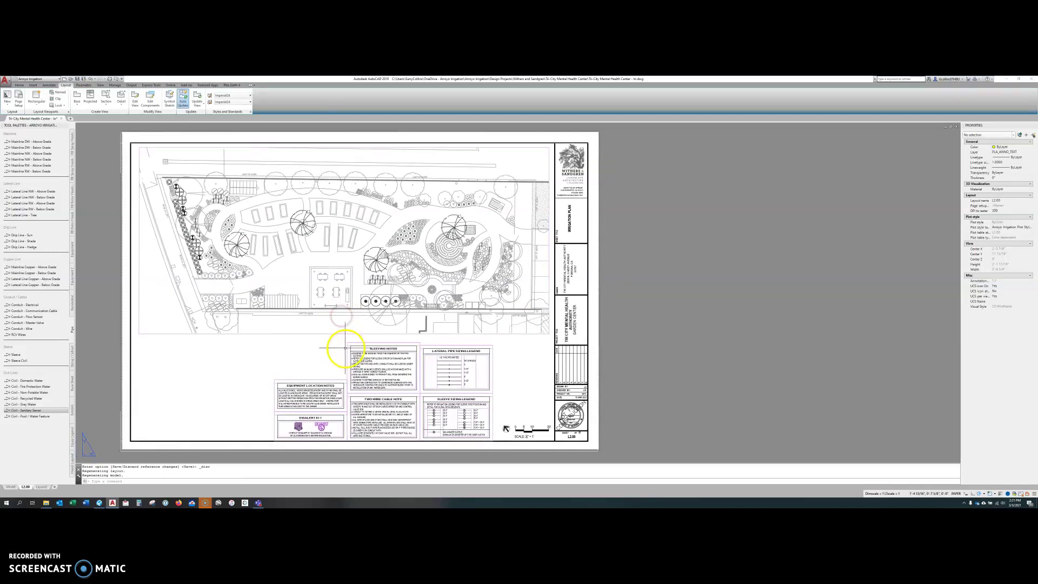
key(Escape)
key(Escape)
key(Escape)
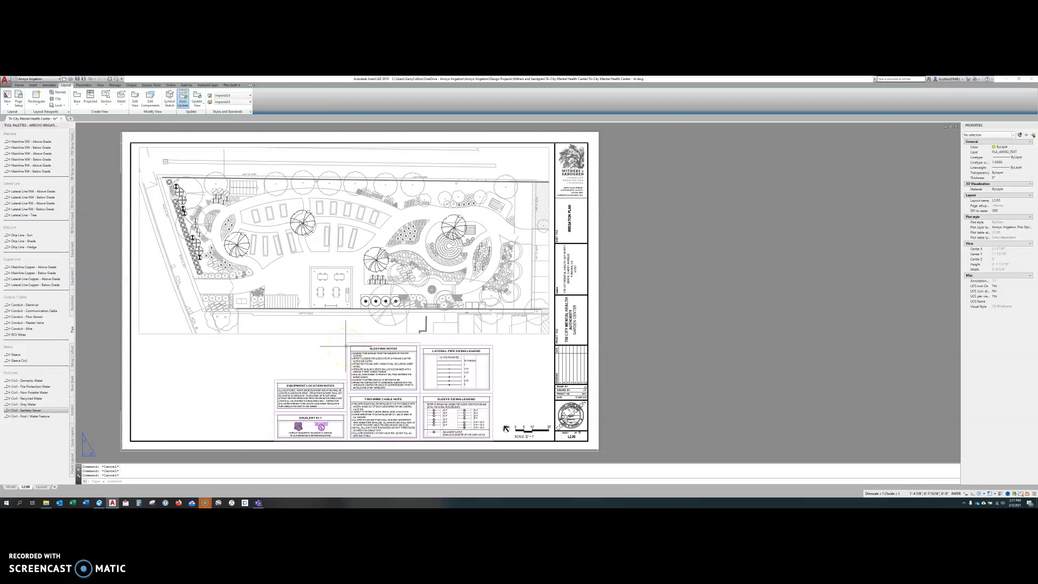
text(xr)
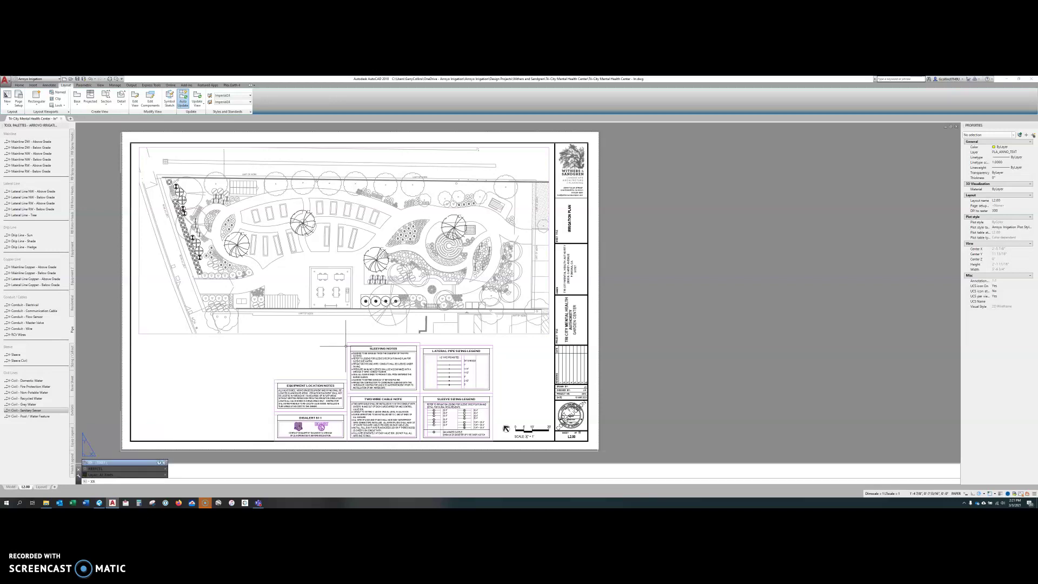
key(Return)
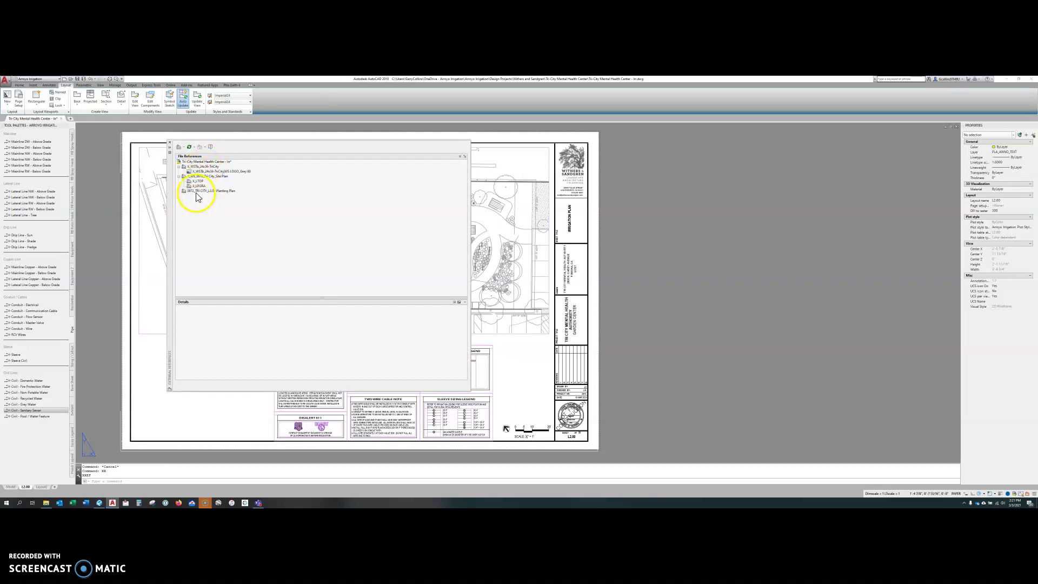
Inspect the logo, Site Plan, X_LTOP, X_LPGRA and Planting Plan references, then show them in List View.
mouse_move(195, 169)
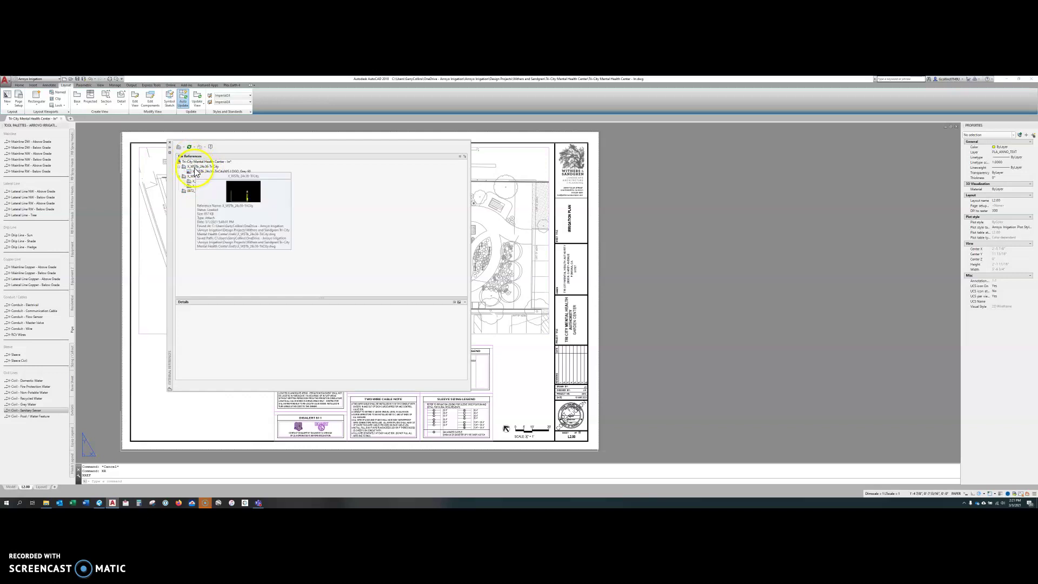
click(221, 172)
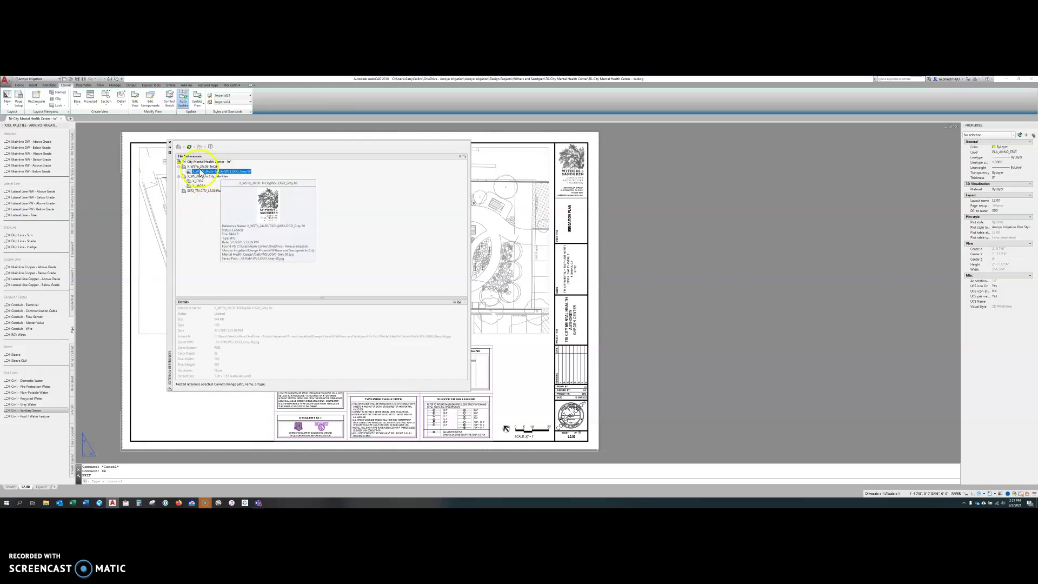
click(198, 178)
mouse_move(201, 179)
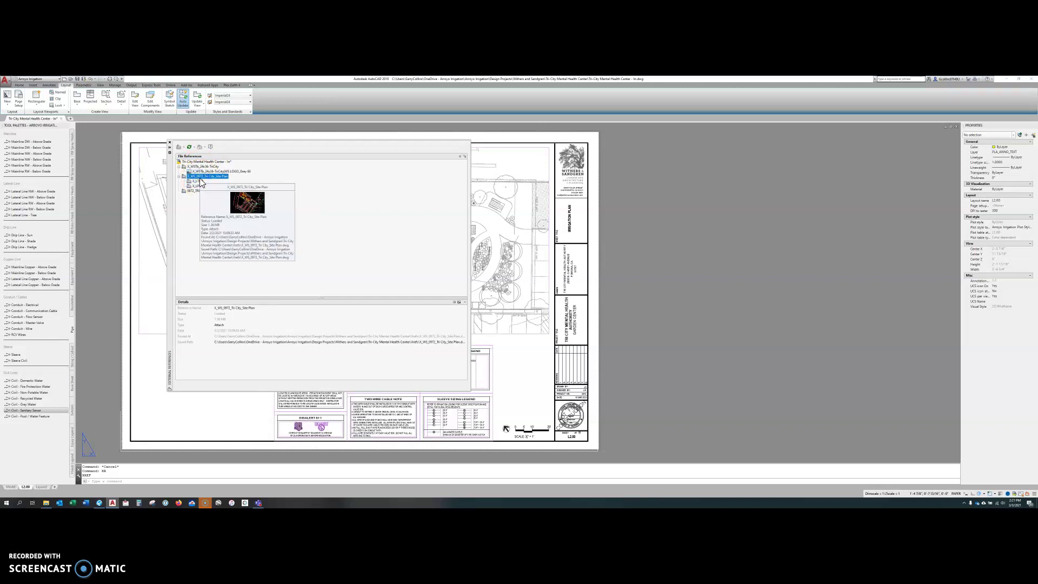
click(198, 181)
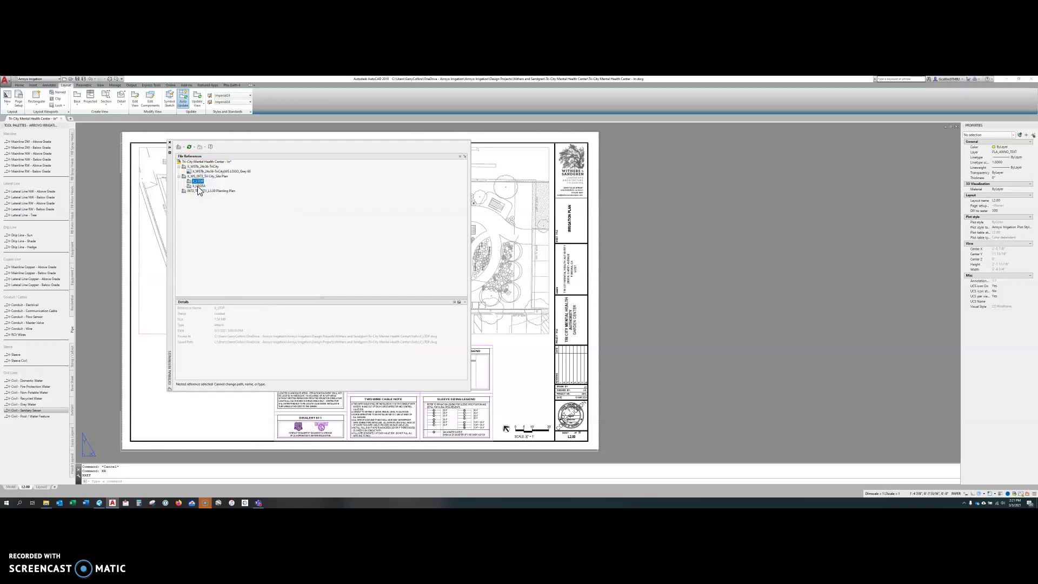
click(199, 186)
click(190, 192)
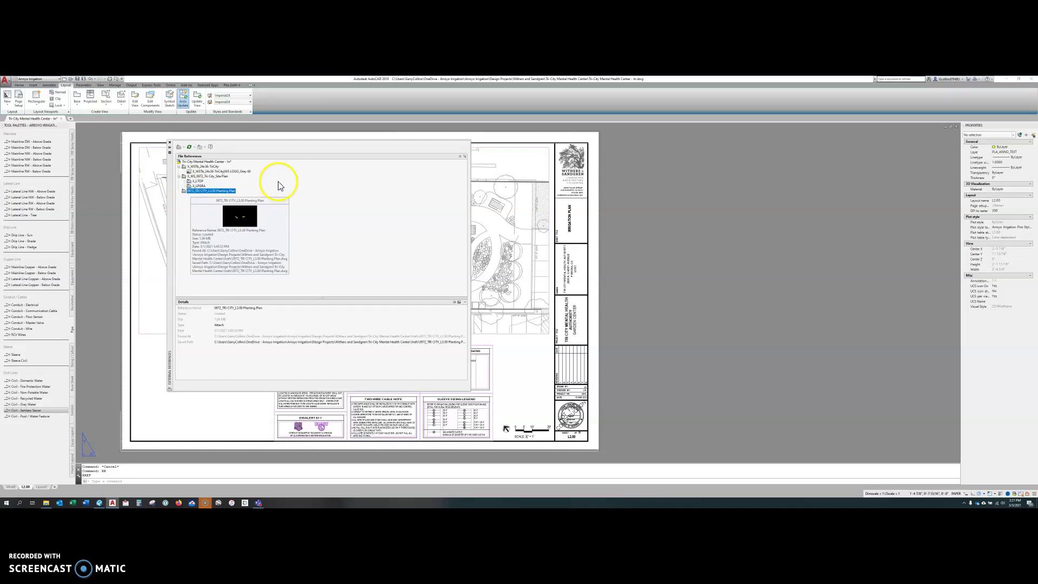
click(462, 158)
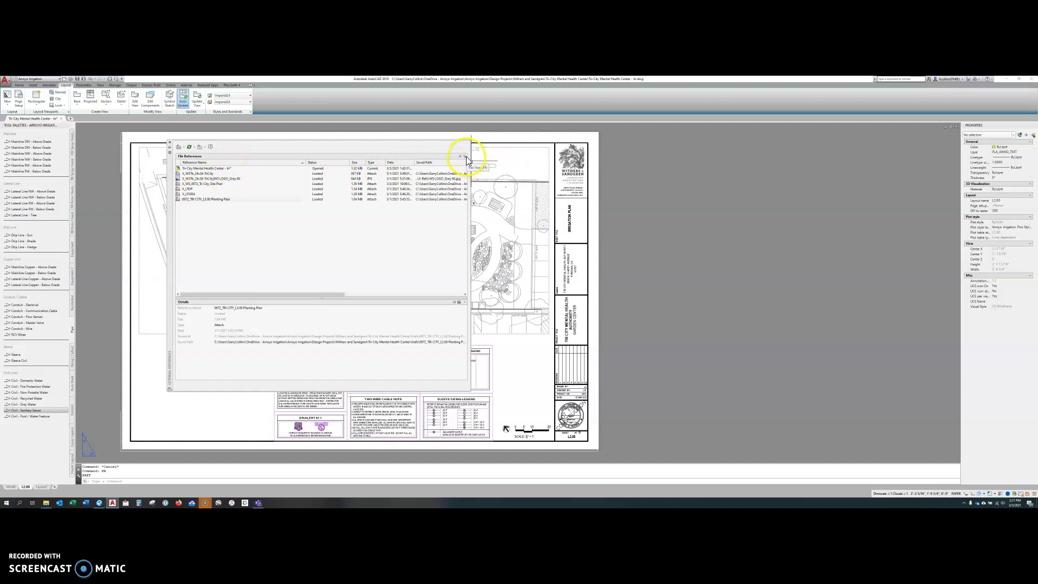
Switch the references to Tree View, showing X_LTOP and X_LPGRA nested under the site plan.
click(465, 157)
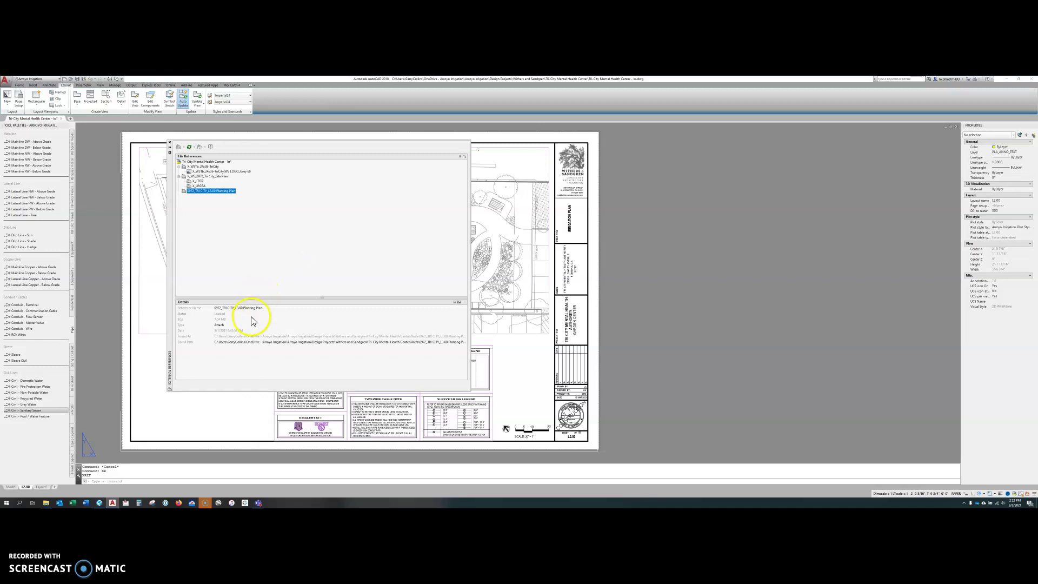
Select the Planting Plan reference and dismiss the rename prompt.
click(242, 264)
mouse_move(193, 194)
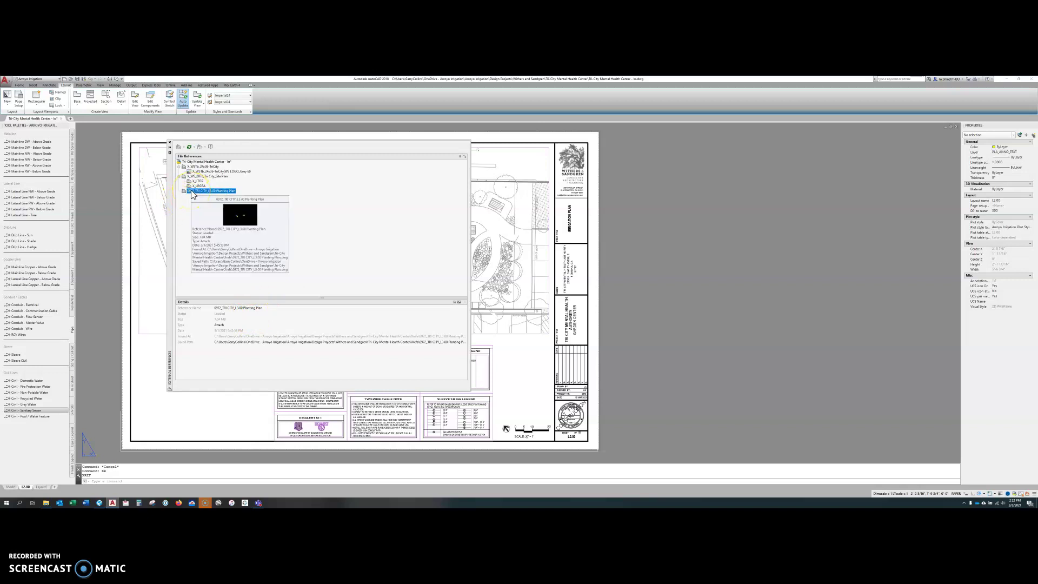
click(193, 192)
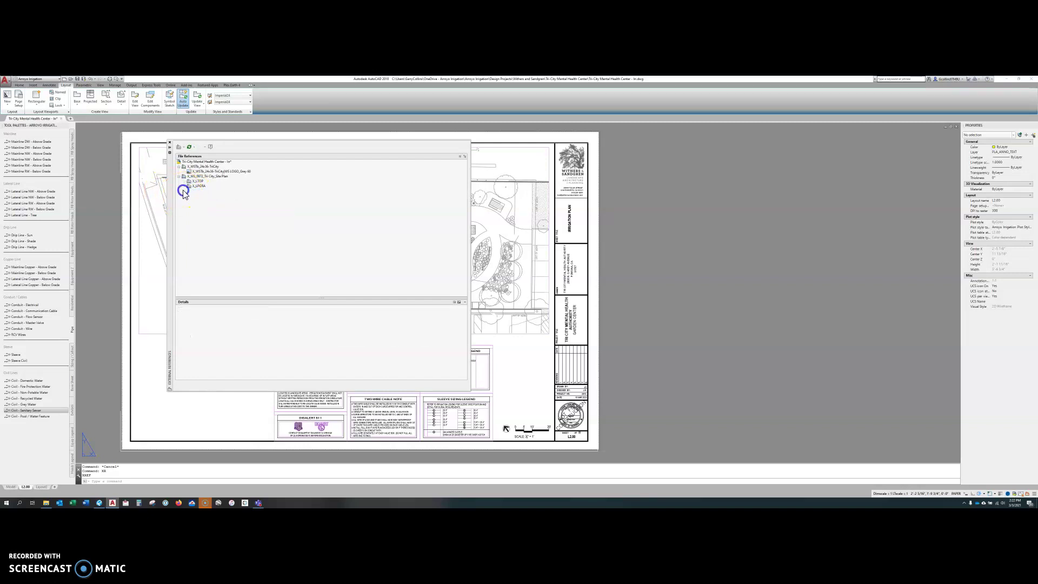
click(225, 329)
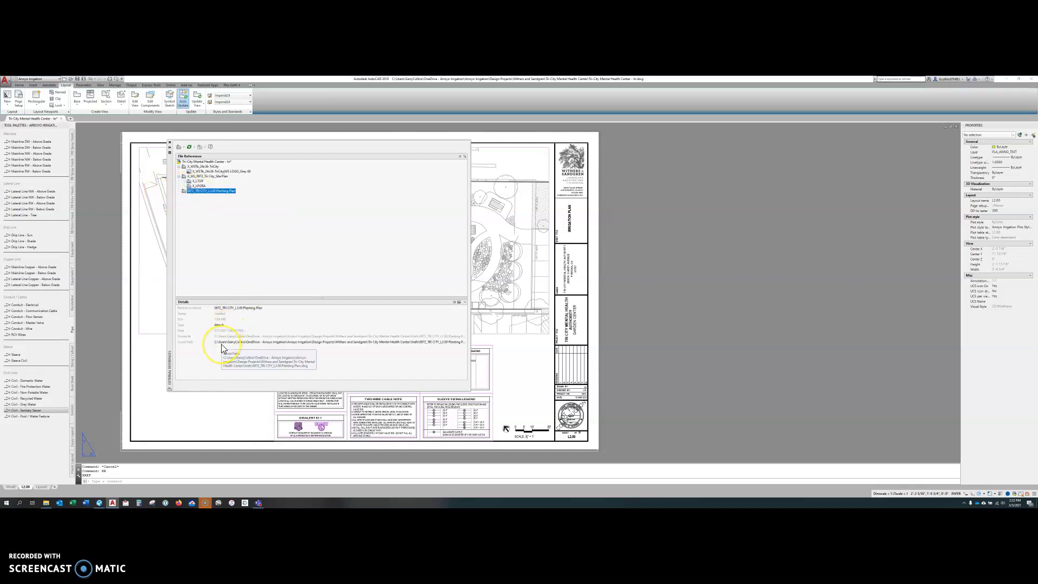
Read the Planting Plan reference's full saved path in the Details pane.
click(225, 343)
click(297, 343)
click(225, 343)
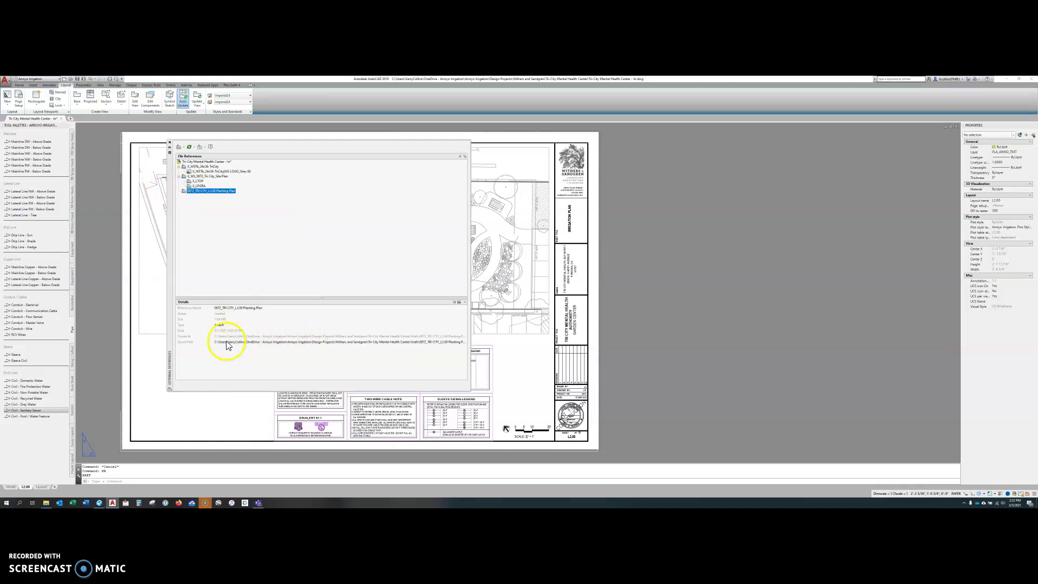
click(232, 344)
click(218, 347)
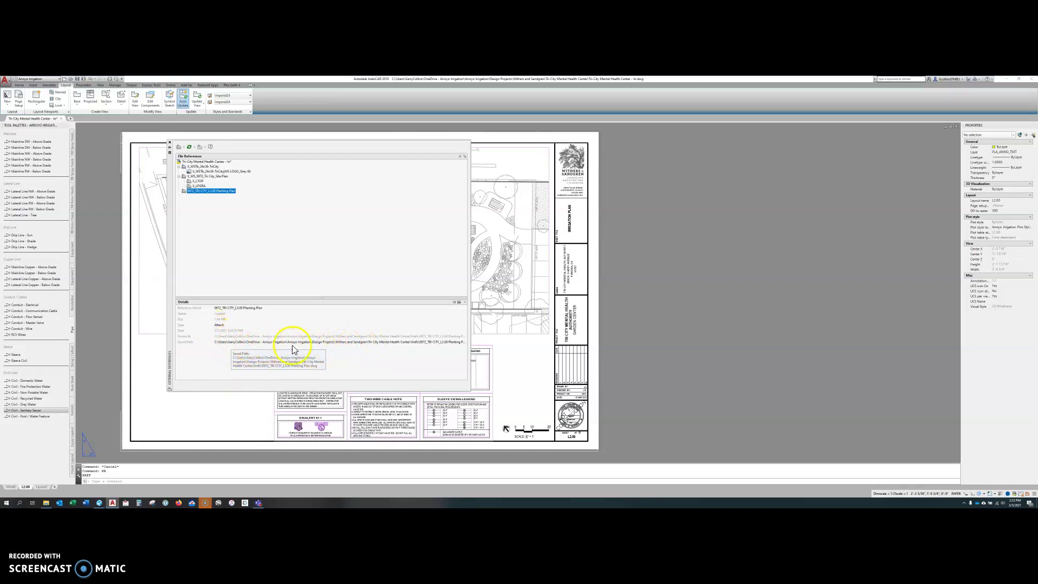
Set the Planting Plan reference's type to Attach.
click(228, 326)
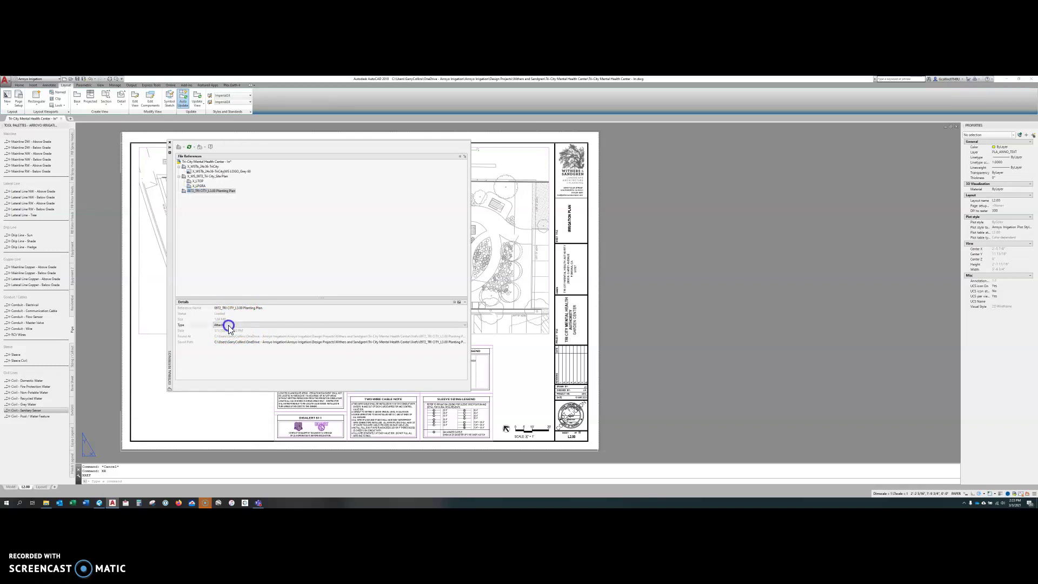
click(228, 325)
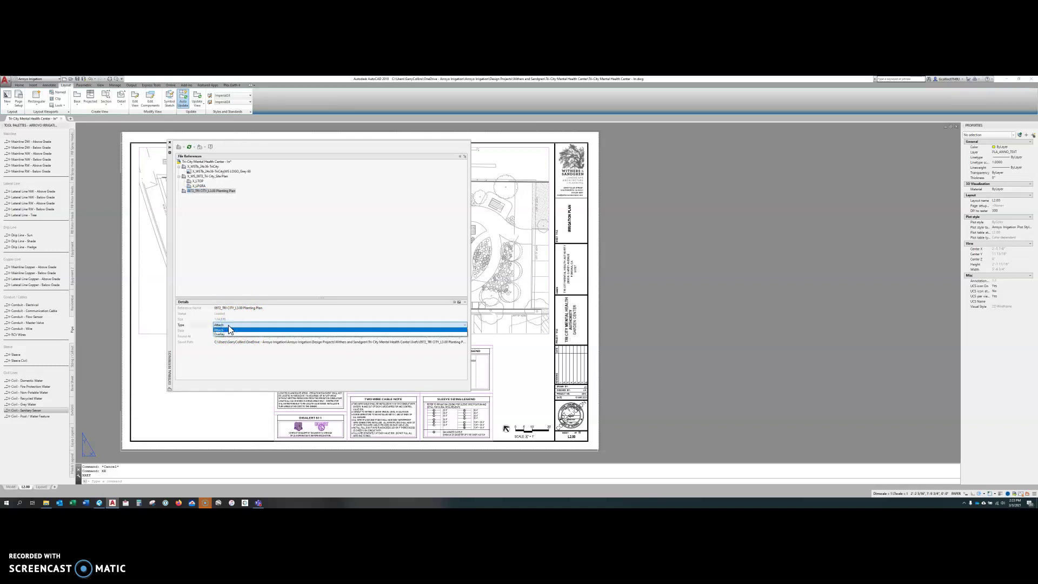
click(230, 329)
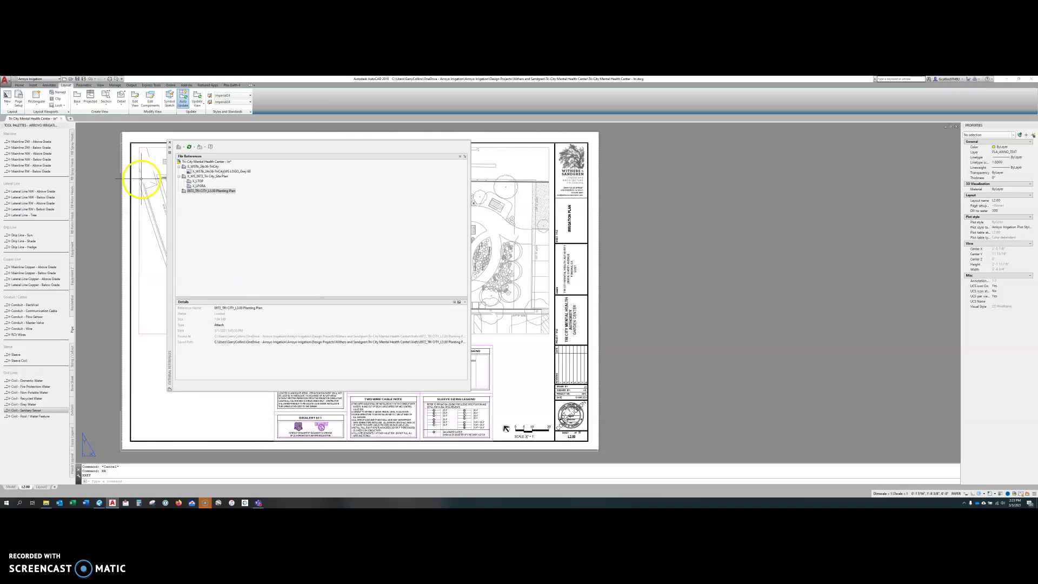
Select X_WSTb_24x36-TriCity and set its type to Attach.
mouse_move(201, 169)
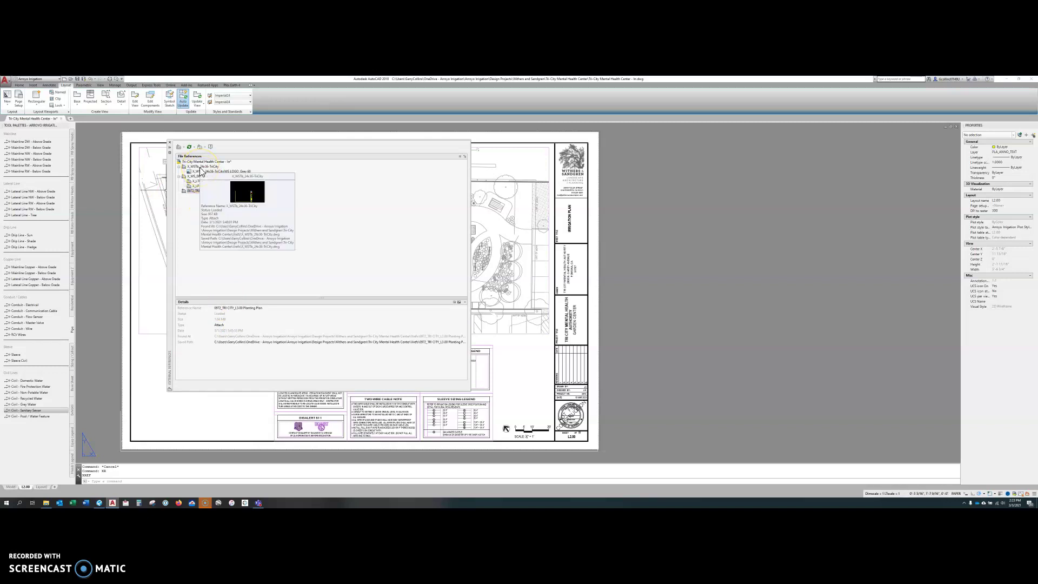
click(201, 168)
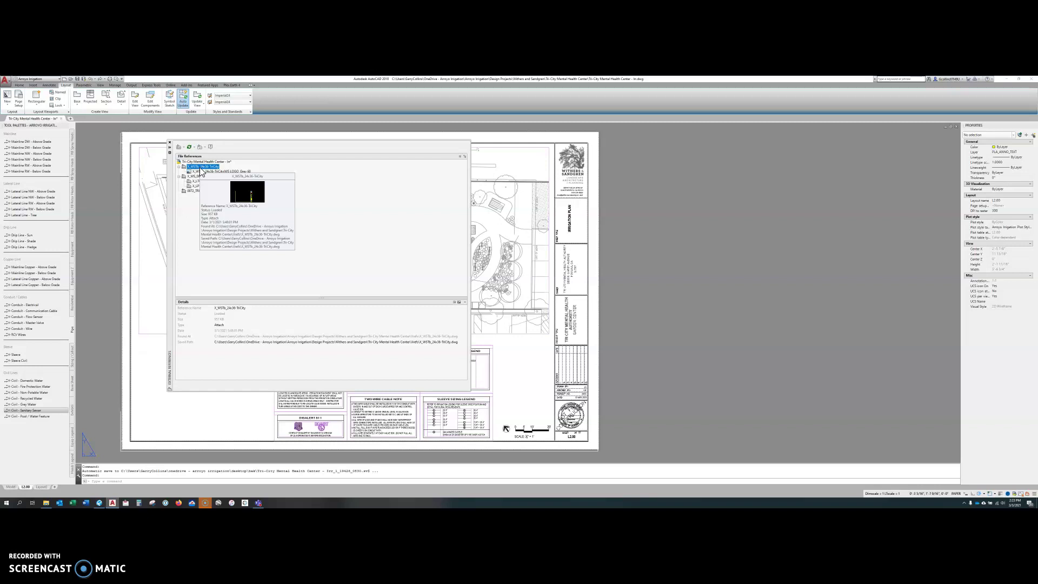
click(234, 327)
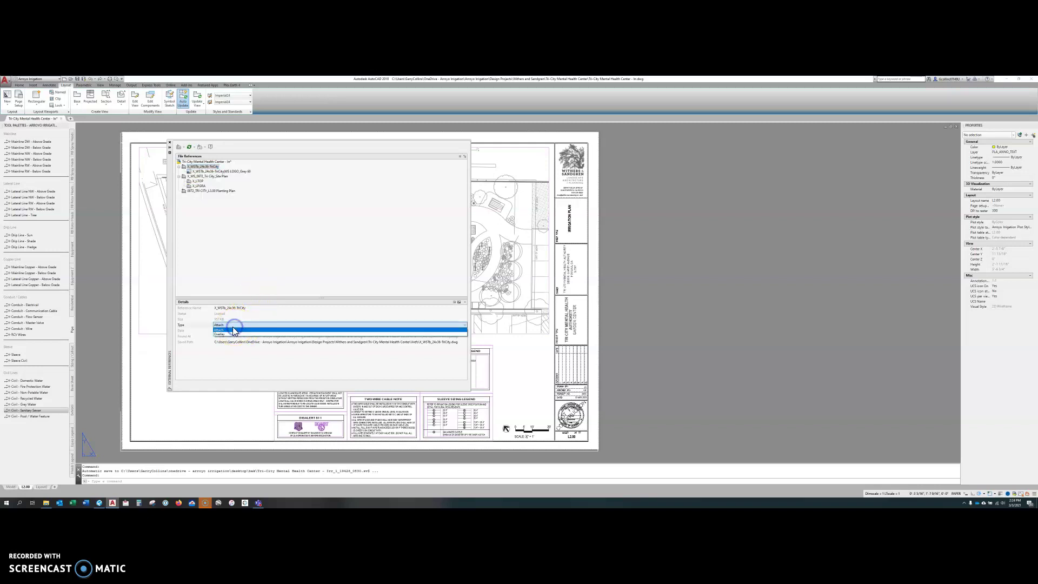
click(227, 330)
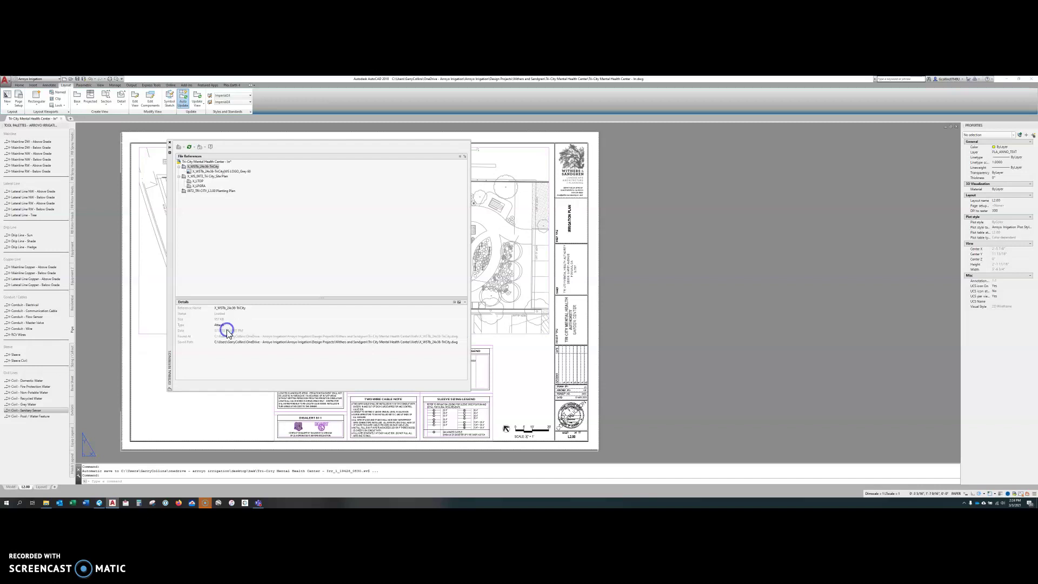
click(223, 326)
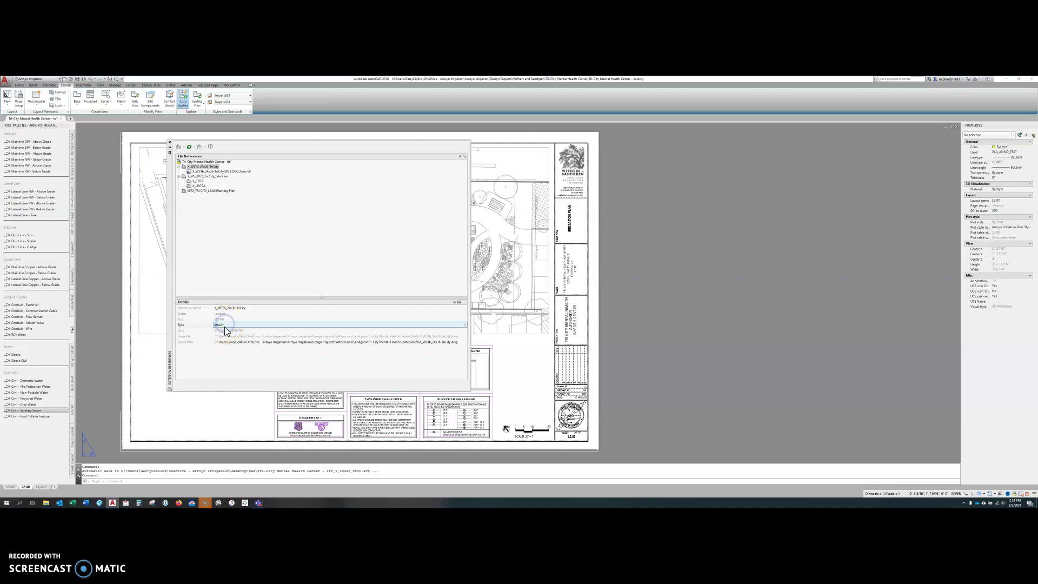
click(224, 328)
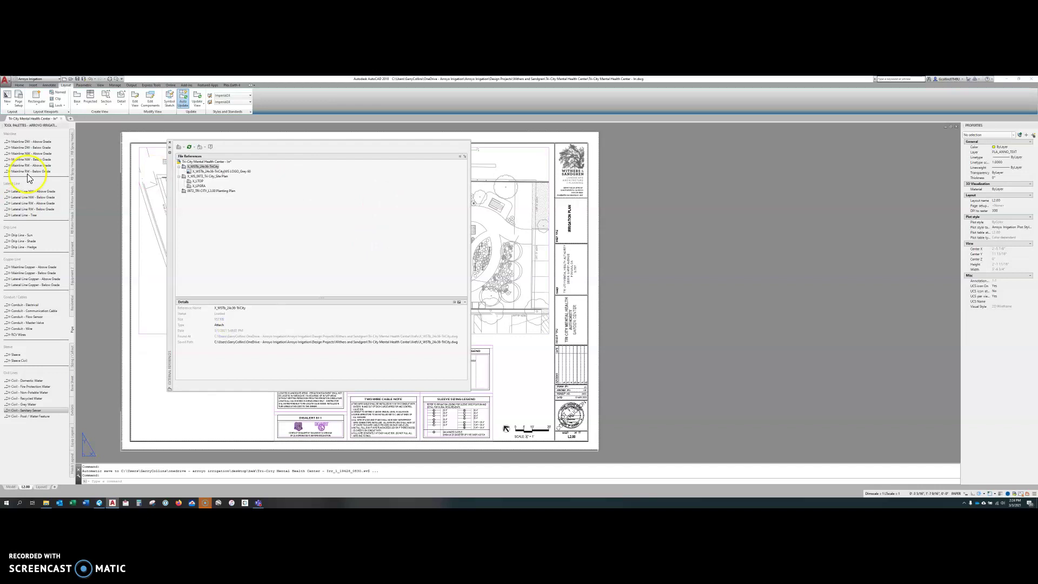
Close the External References palette and switch to model space.
click(171, 143)
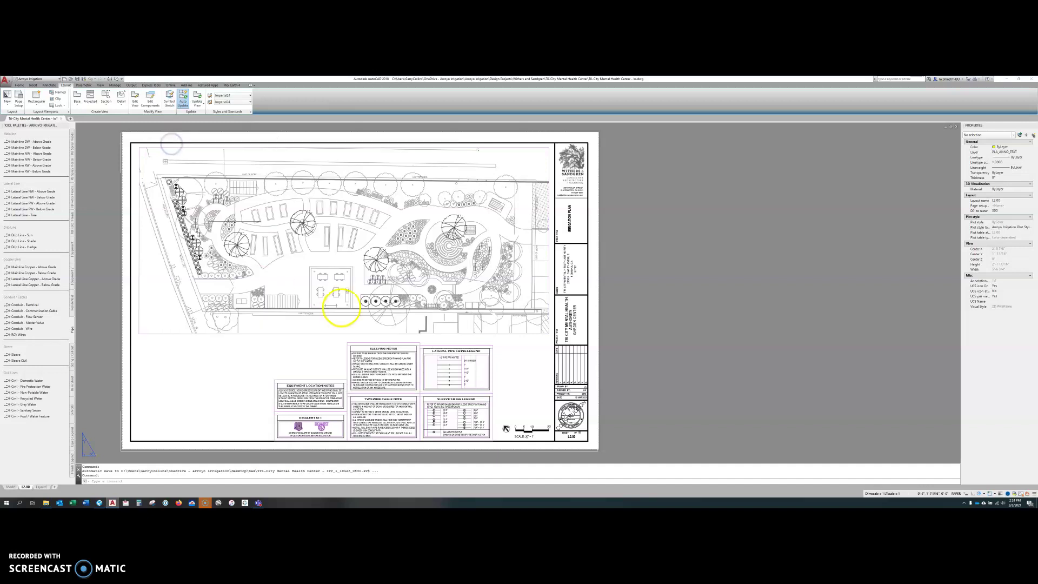
click(11, 486)
middle_drag(368, 360, 341, 322)
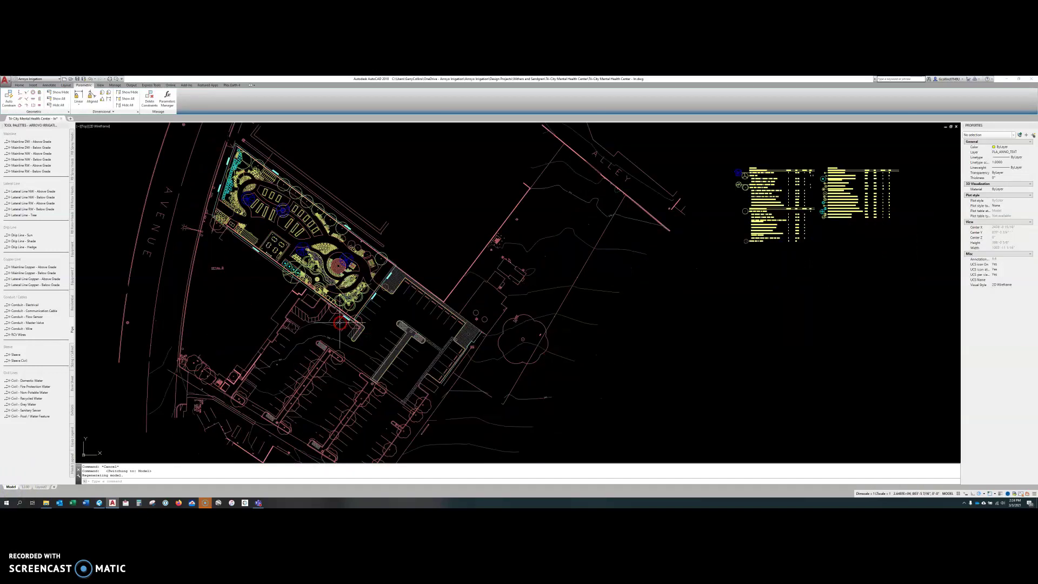
middle_drag(298, 232, 296, 255)
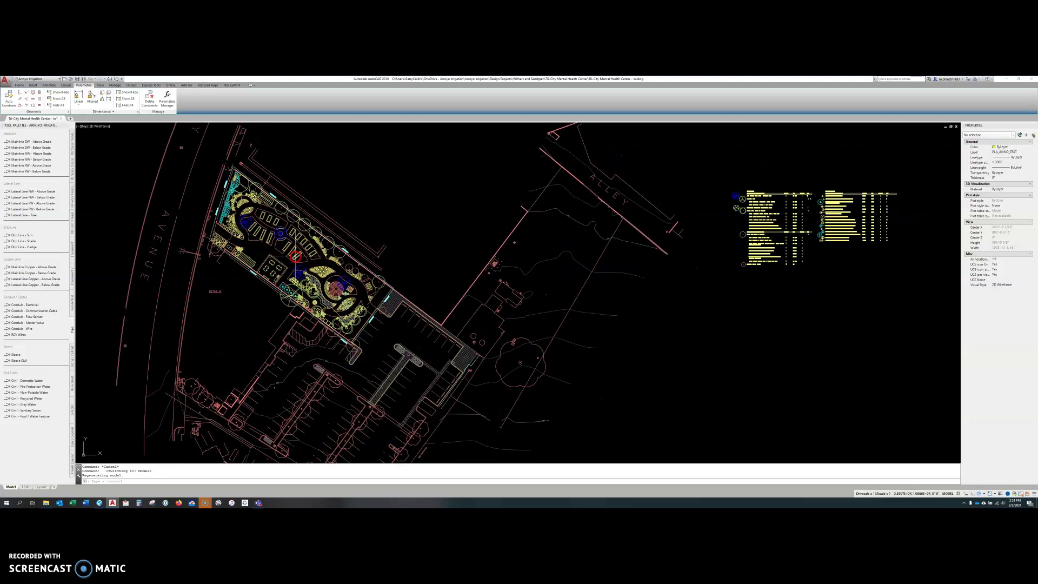
Select the site plan xref and centre the view on the planting area.
key(Escape)
key(Escape)
key(Escape)
click(286, 285)
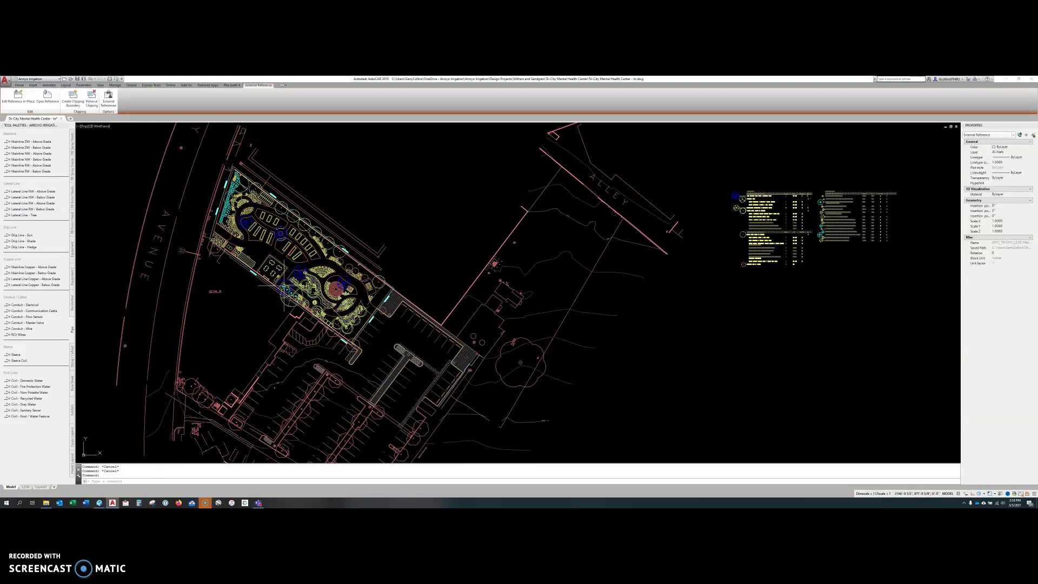
scroll(297, 292, up, 10)
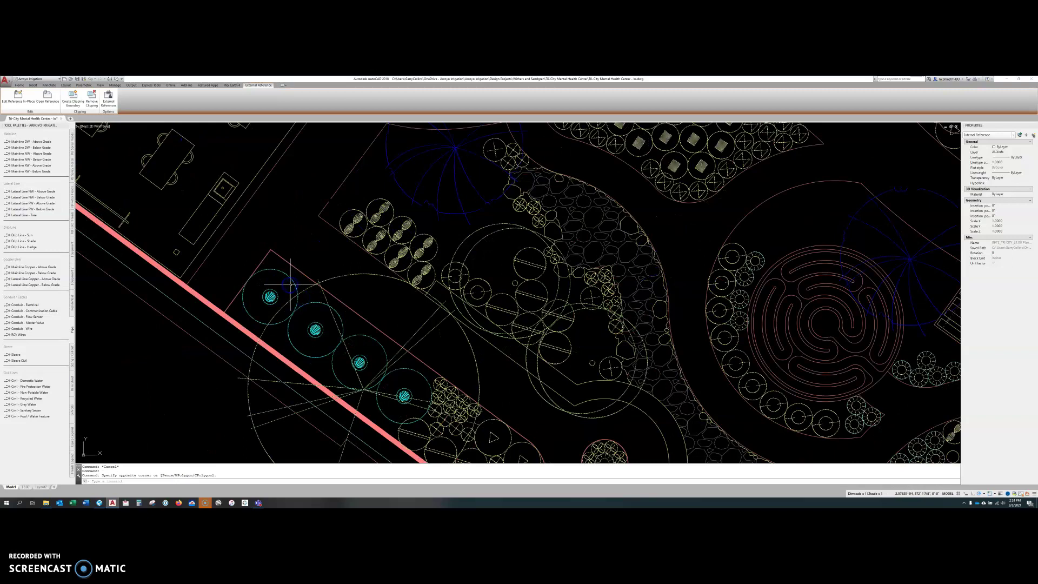
click(297, 295)
scroll(299, 300, down, 10)
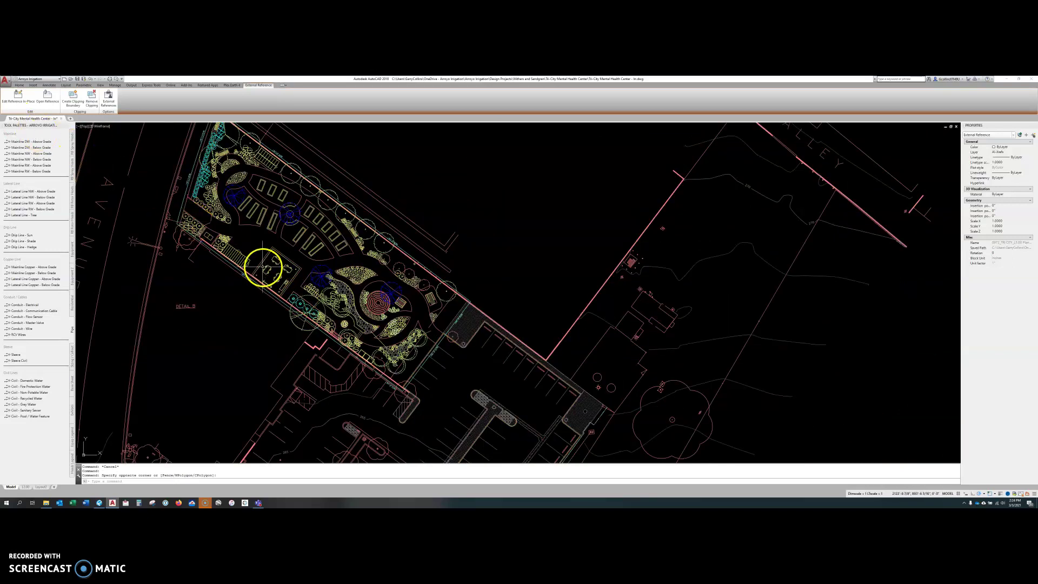
scroll(318, 316, up, 2)
key(Escape)
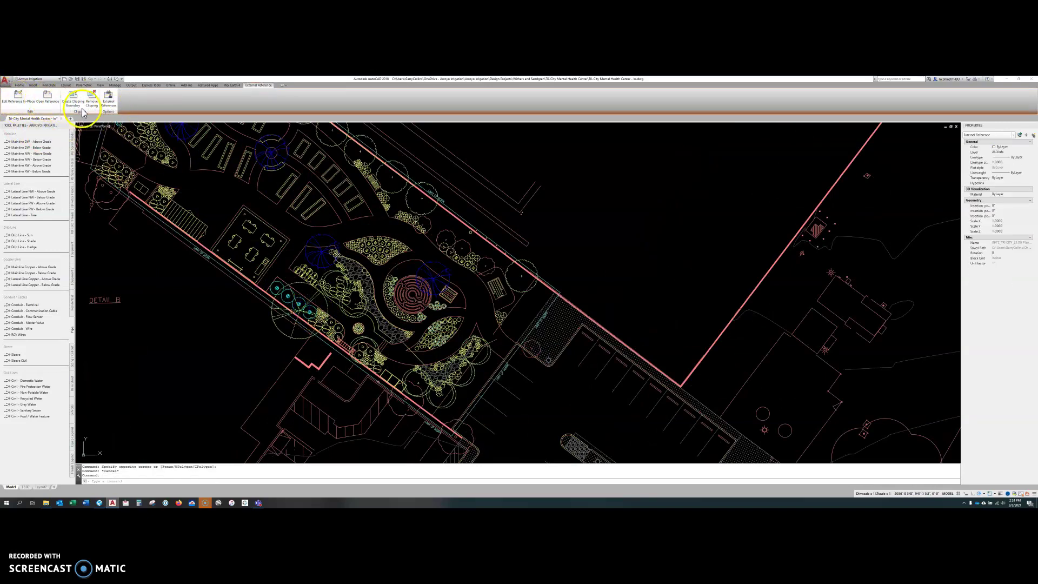
middle_drag(283, 267, 296, 316)
click(19, 85)
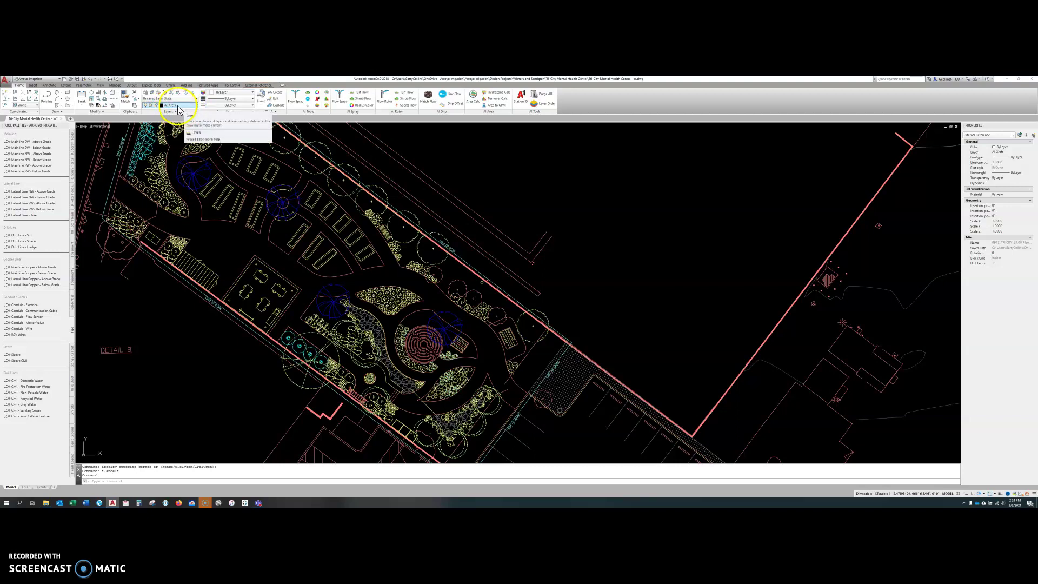
Review the drawing layers, filtering the Layer Properties Manager to non-xref layers.
key(Escape)
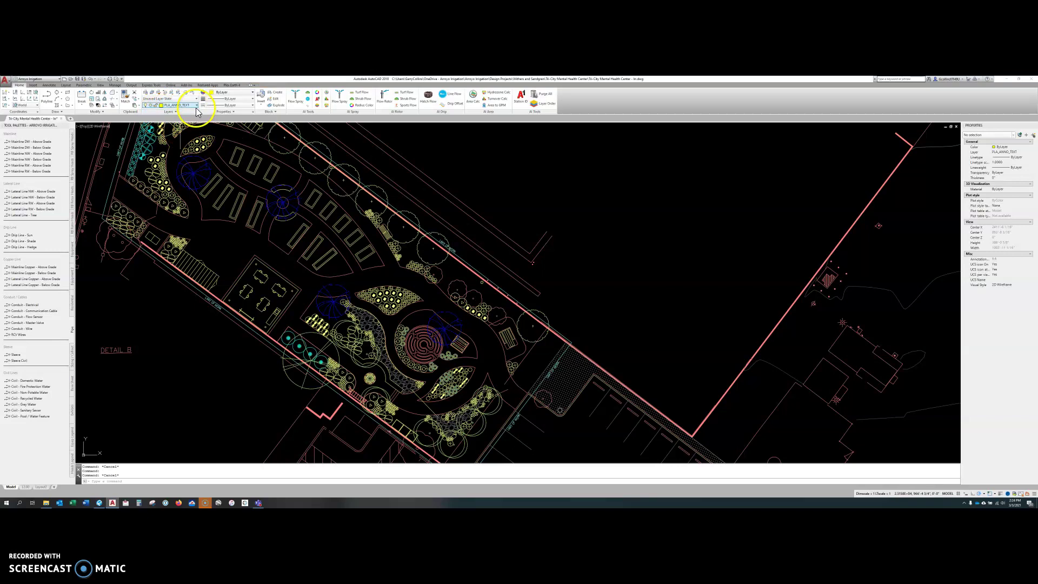
click(179, 105)
click(167, 104)
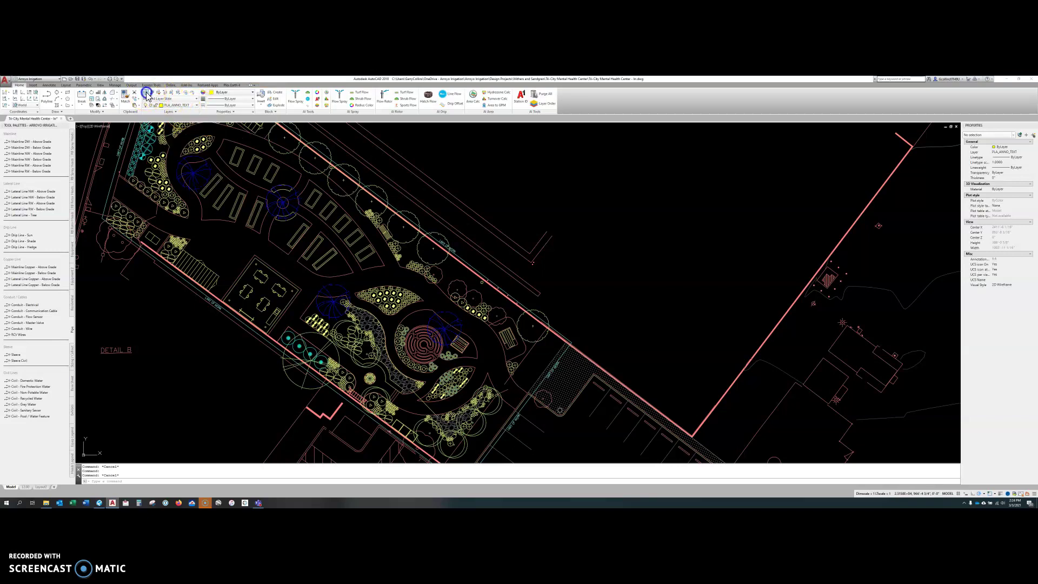
click(146, 94)
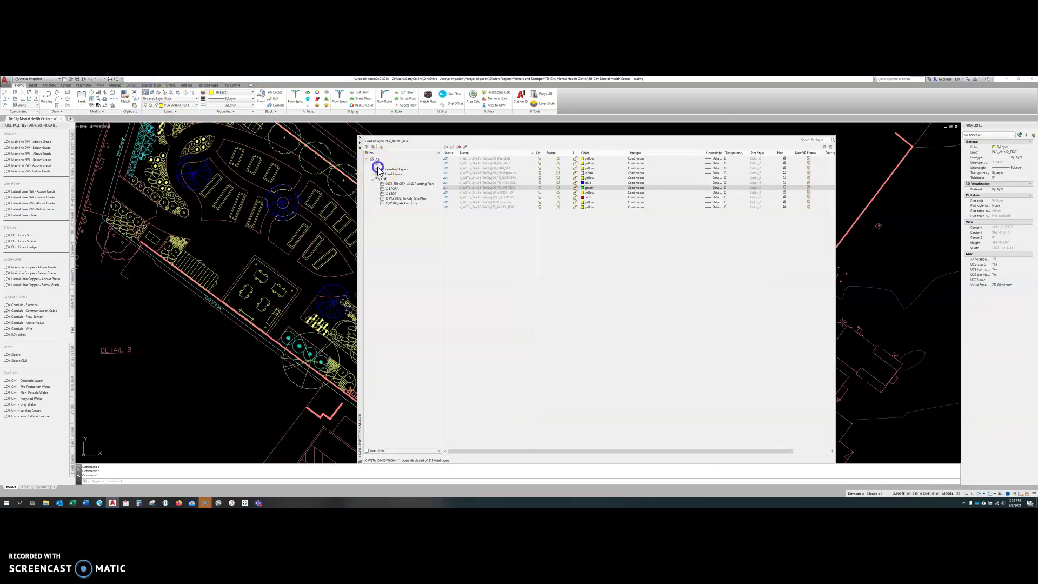
click(378, 170)
click(360, 138)
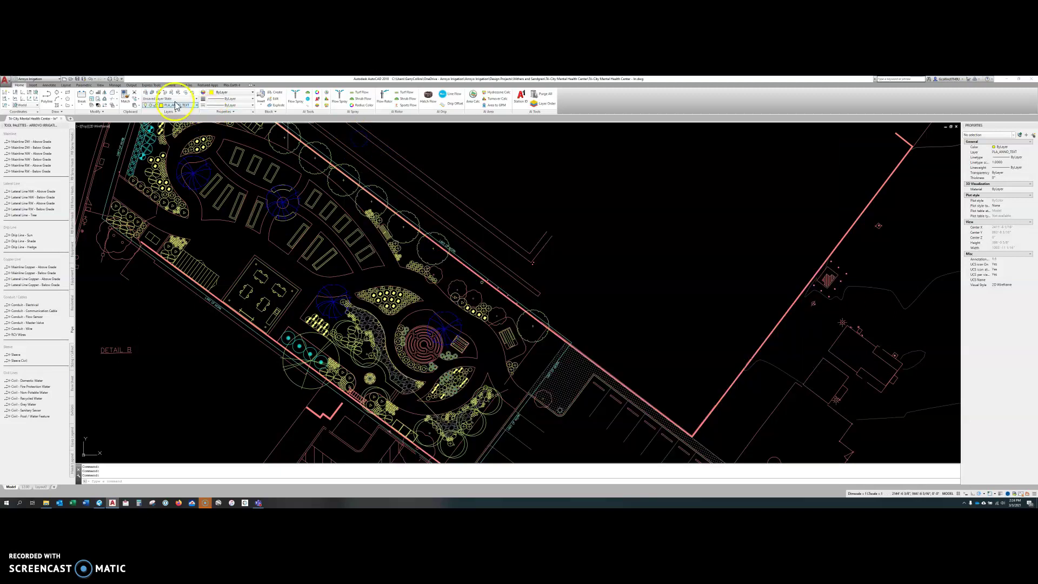
Freeze and then thaw the AI-Xrefs layer so the referenced plans reappear.
click(176, 105)
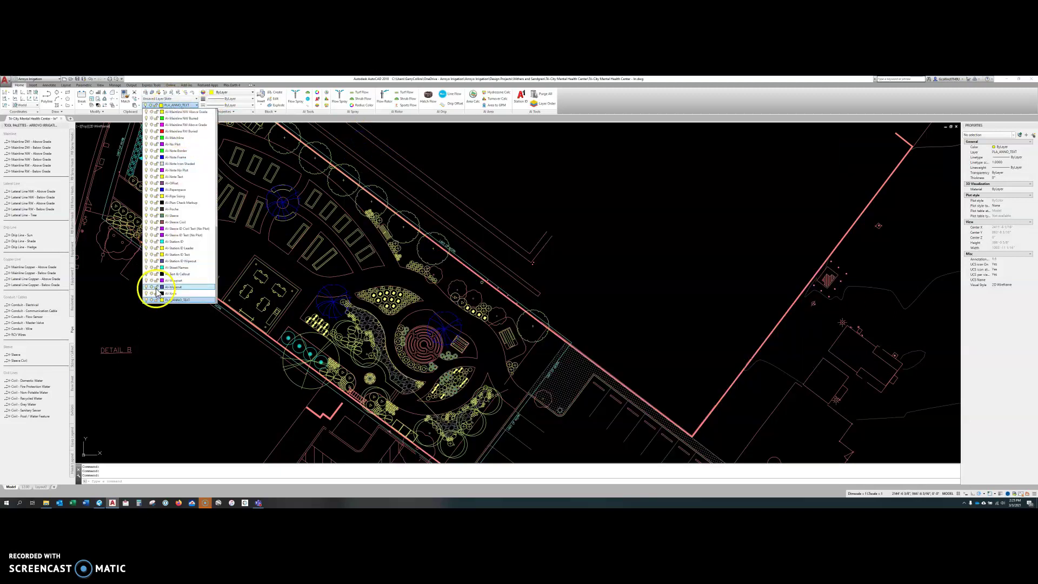
click(153, 293)
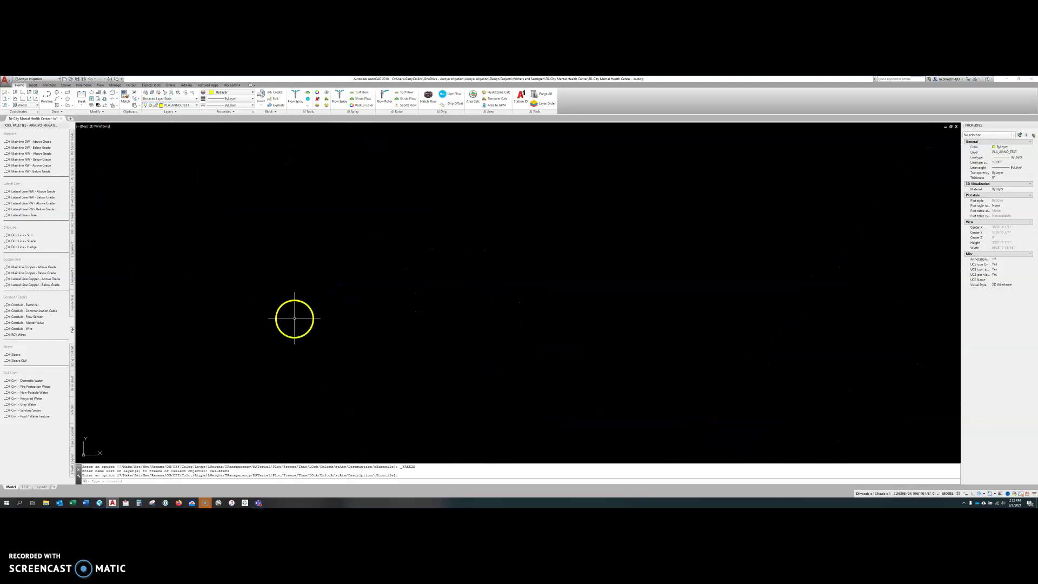
scroll(292, 319, down, 3)
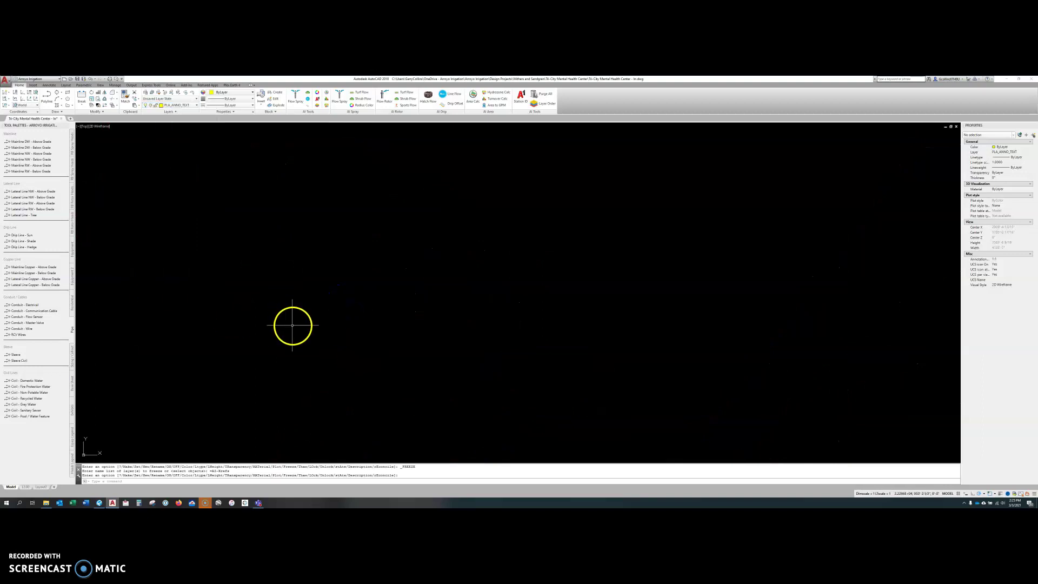
click(167, 105)
click(155, 296)
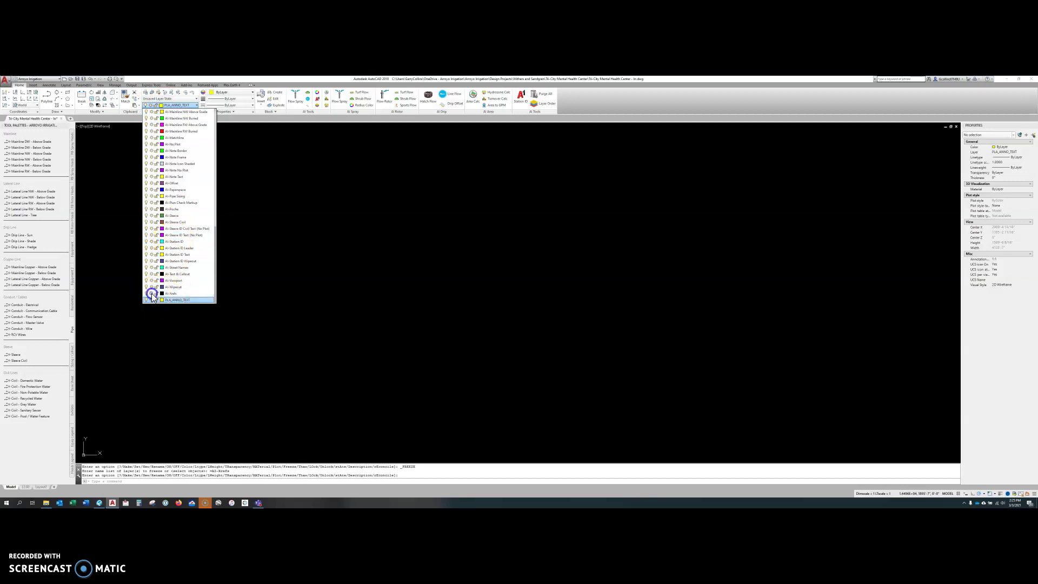
click(373, 326)
Pan down the site and select the planting plan reference.
scroll(365, 328, up, 6)
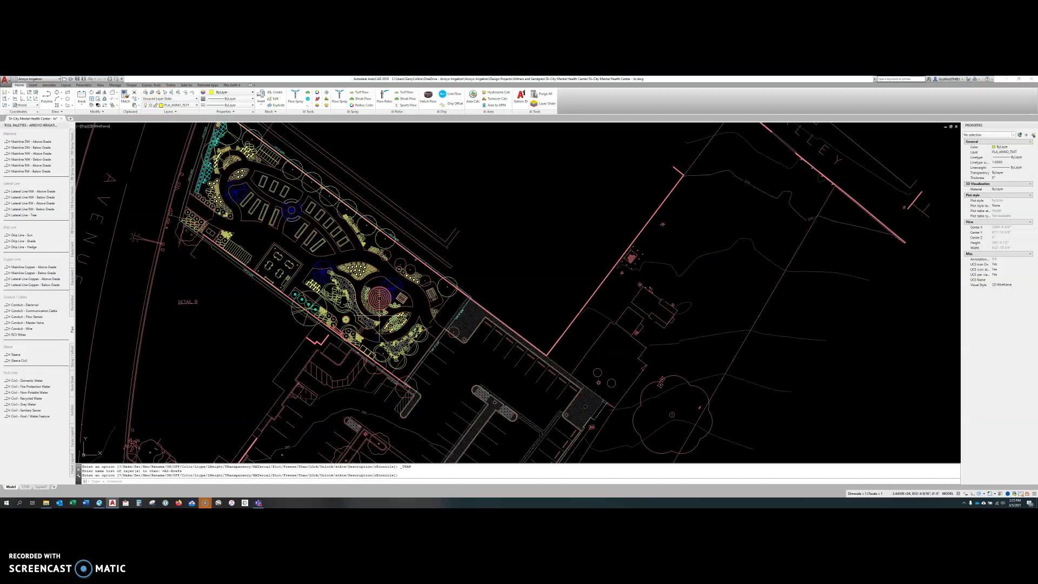
middle_drag(306, 255, 308, 268)
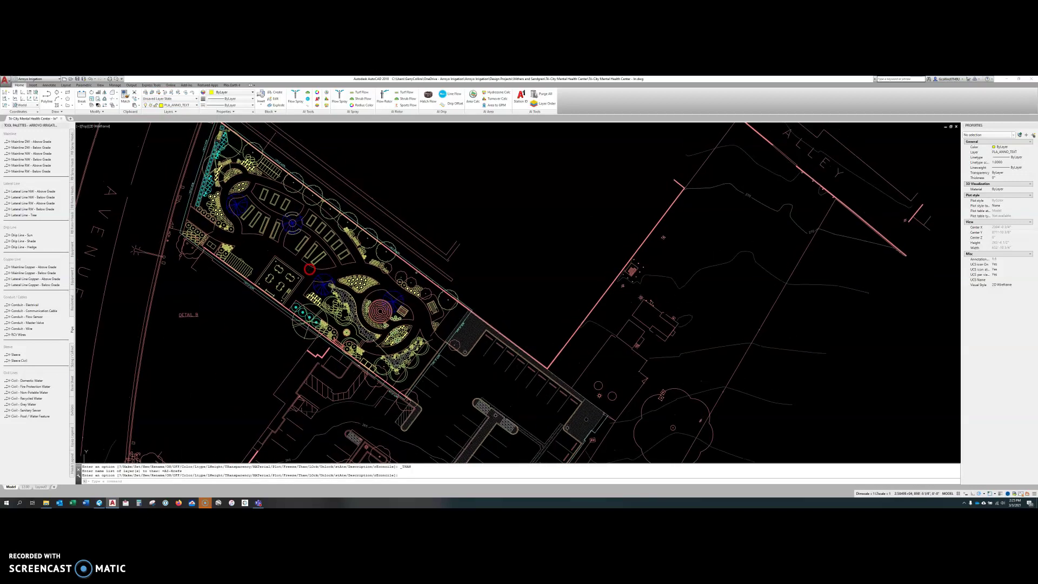
middle_drag(334, 313, 336, 343)
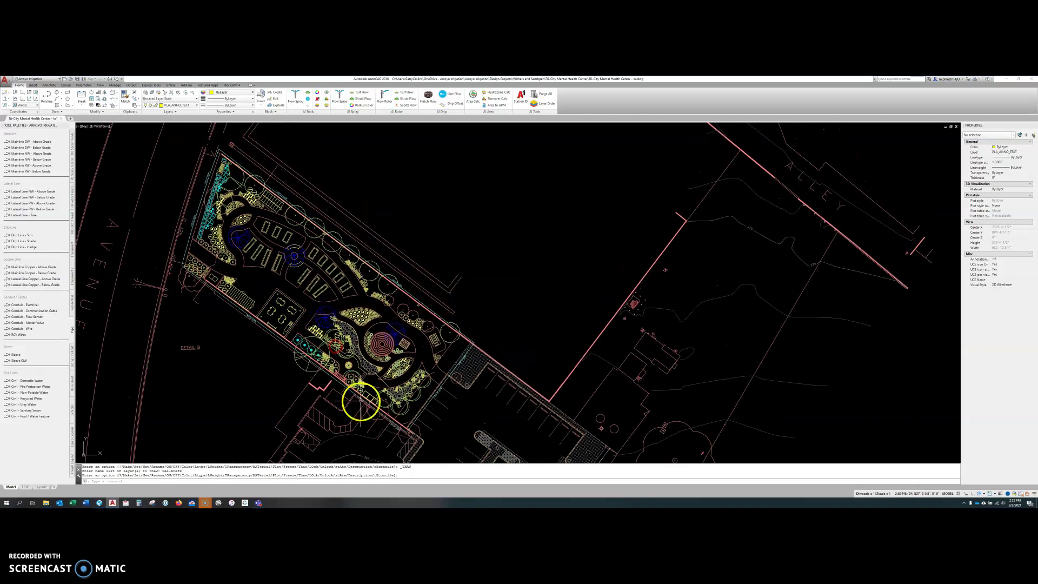
key(Escape)
click(317, 354)
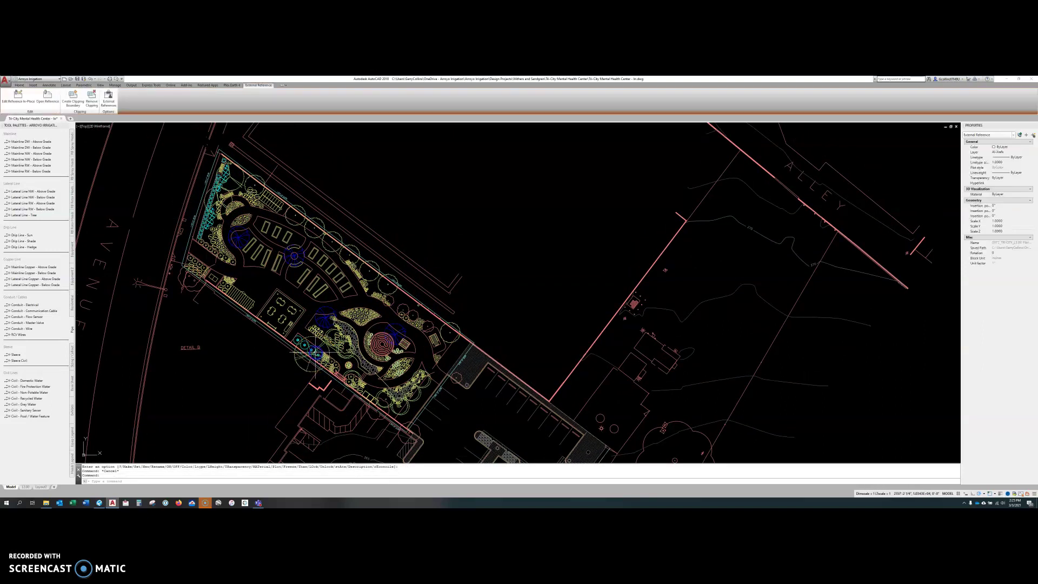
scroll(310, 347, up, 3)
Open the planting plan reference for in-place editing.
right_click(310, 347)
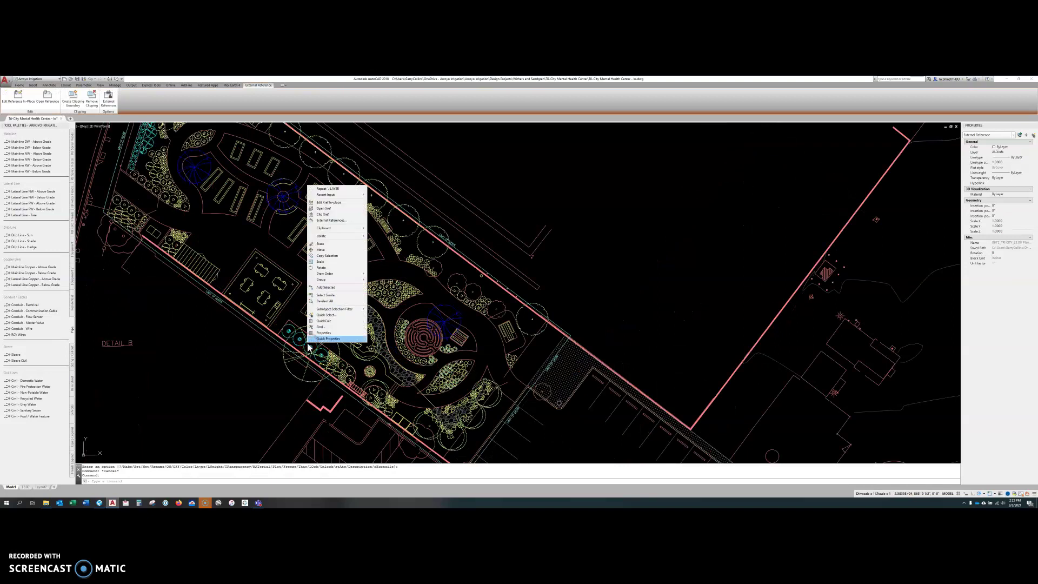
click(338, 202)
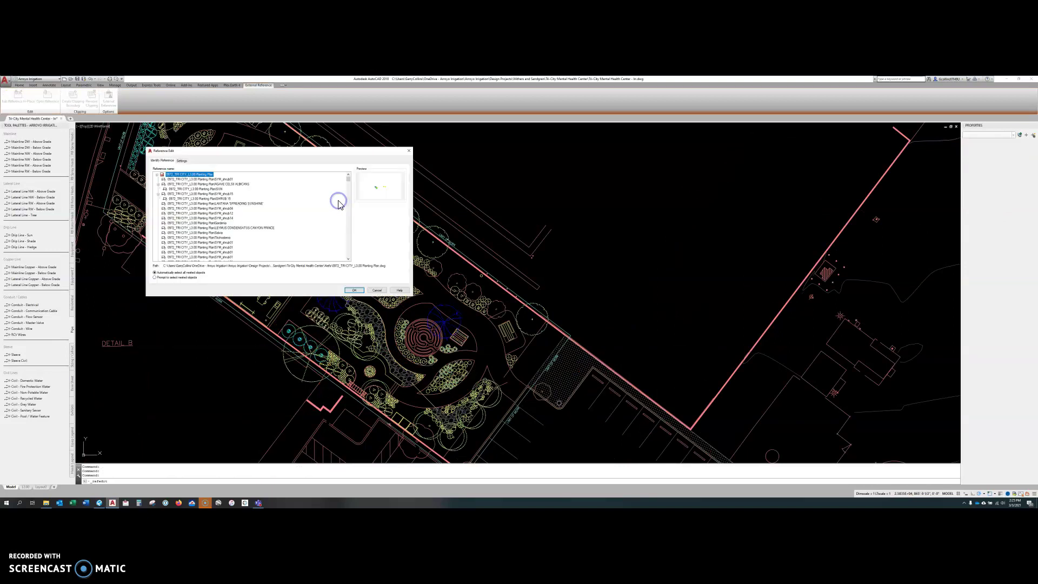
click(348, 286)
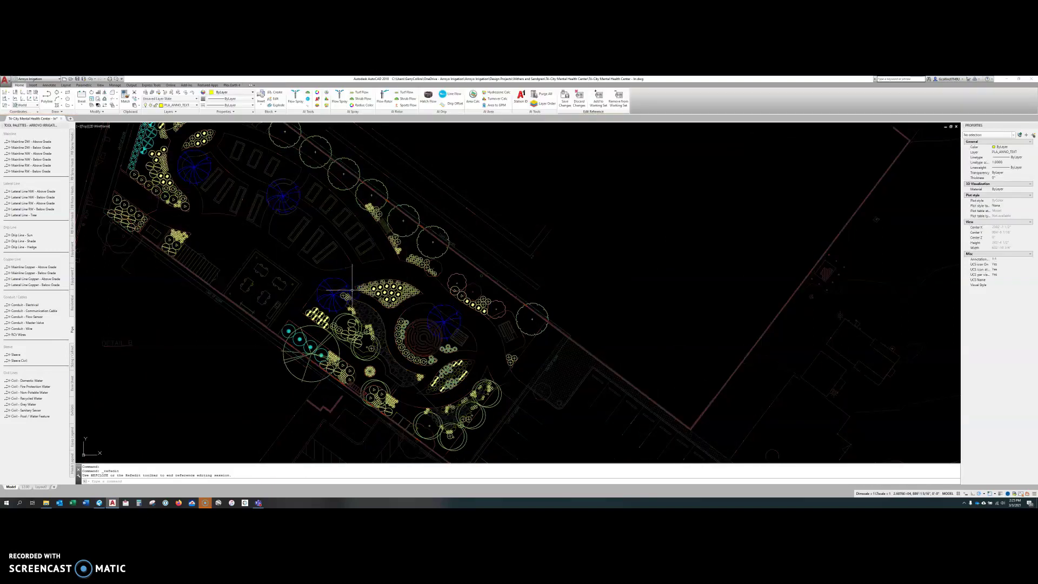
mouse_move(209, 213)
middle_down()
mouse_move(313, 347)
mouse_move(339, 362)
mouse_move(276, 278)
middle_up()
scroll(274, 274, down, 3)
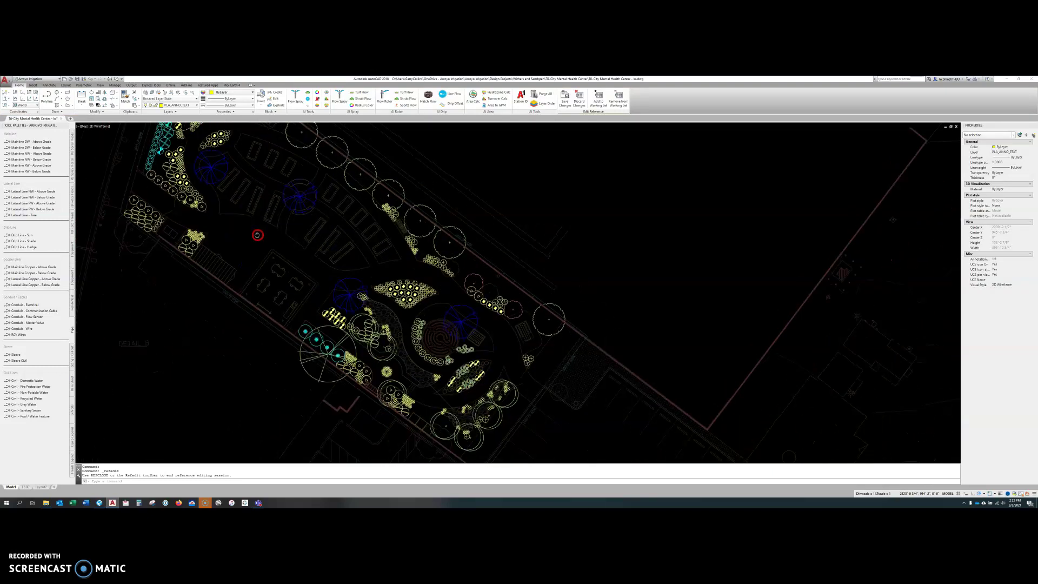
scroll(273, 262, up, 3)
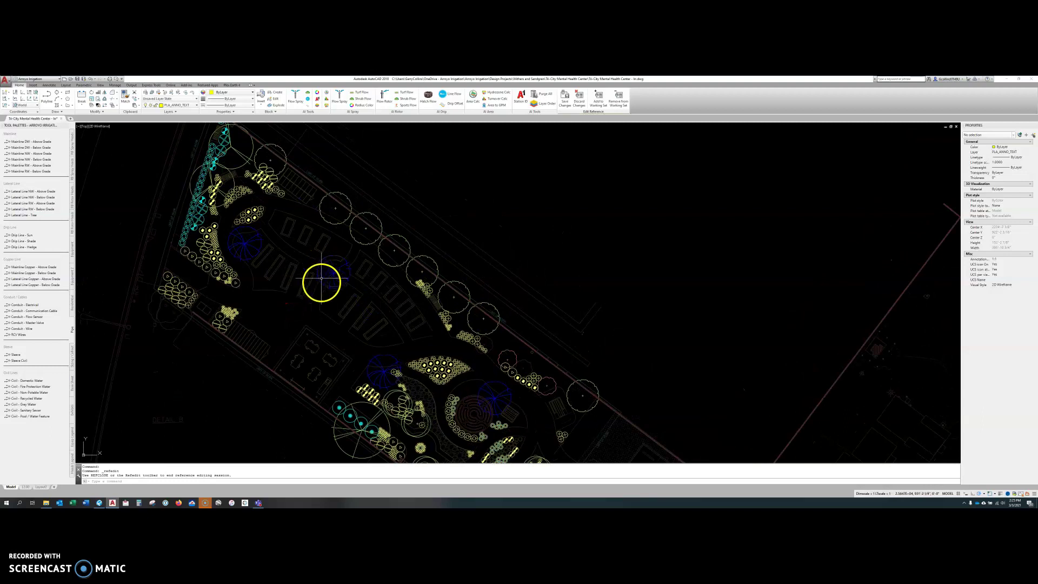
scroll(329, 260, up, 5)
Move a street tree along the property line to a new spot with M.
click(331, 255)
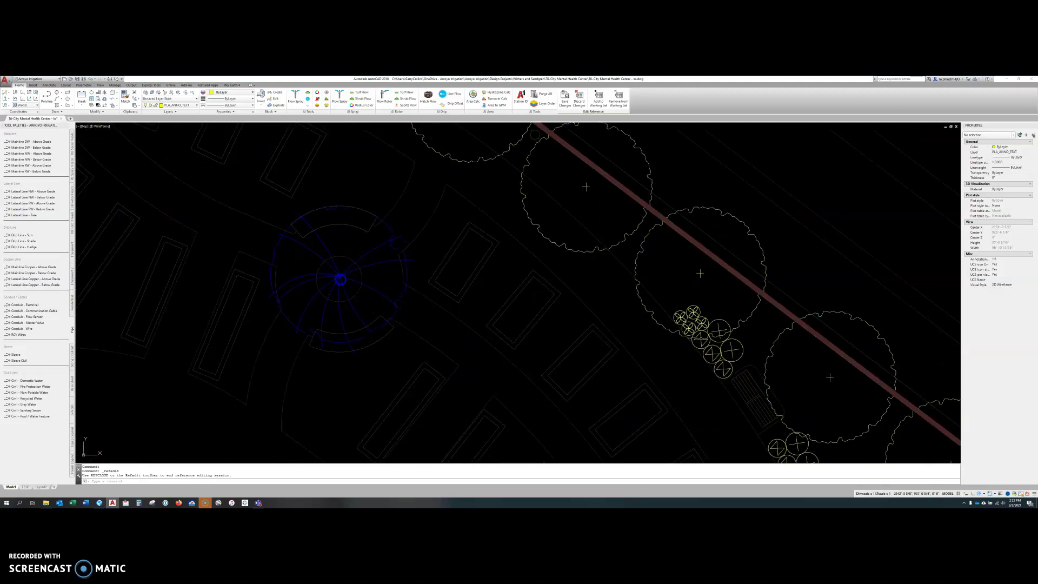
key(Escape)
scroll(340, 277, down, 4)
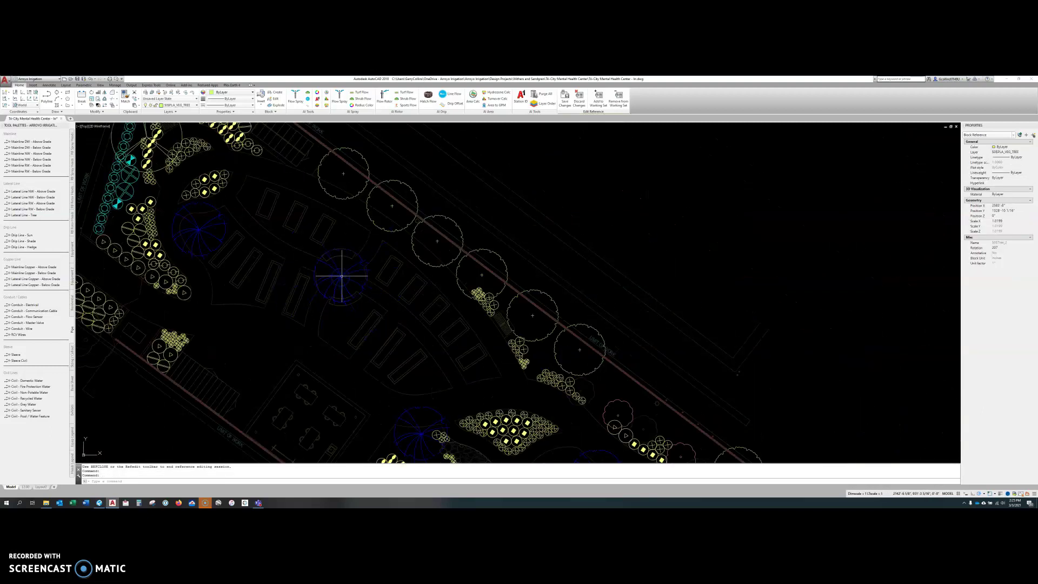
click(394, 211)
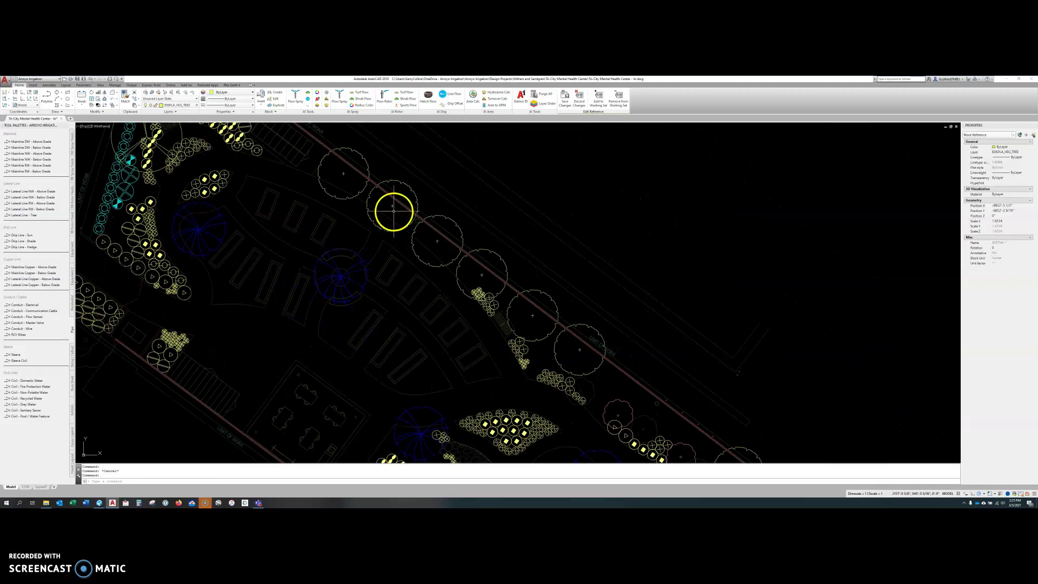
text(m)
key(Return)
click(394, 209)
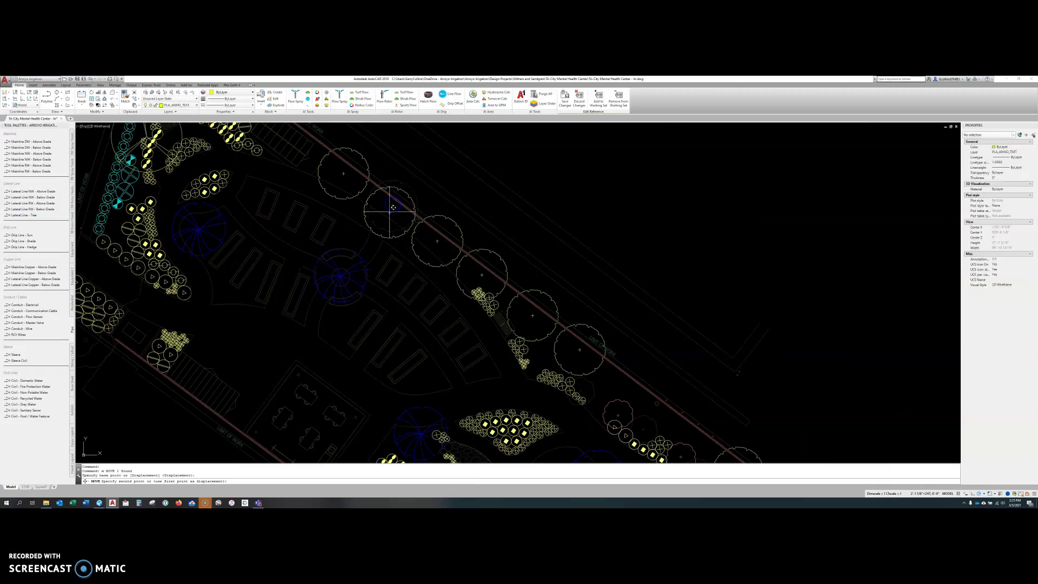
click(323, 285)
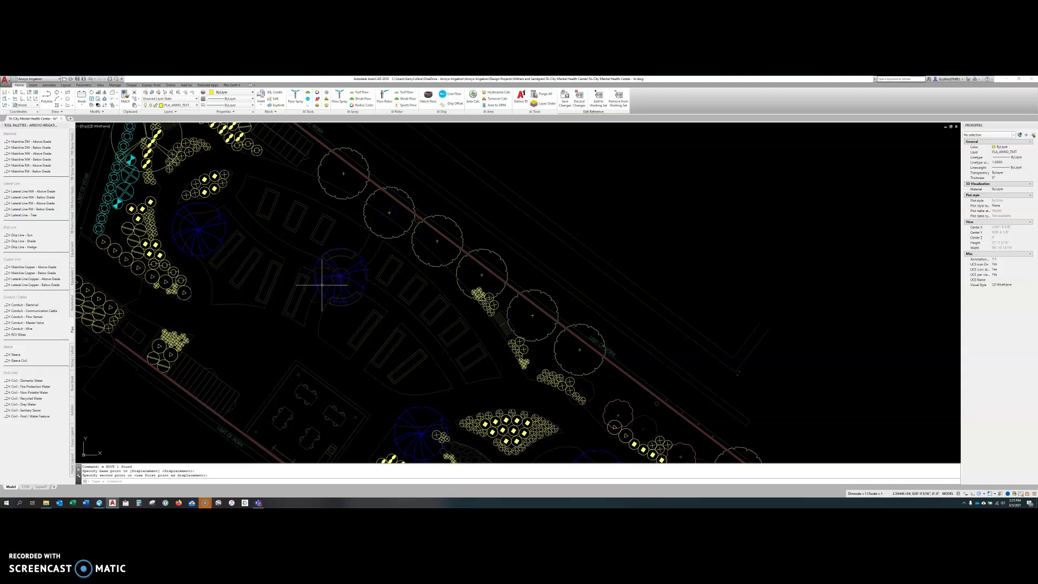
Move the same tree again, lower down the bed.
right_click(391, 214)
click(389, 213)
right_click(389, 214)
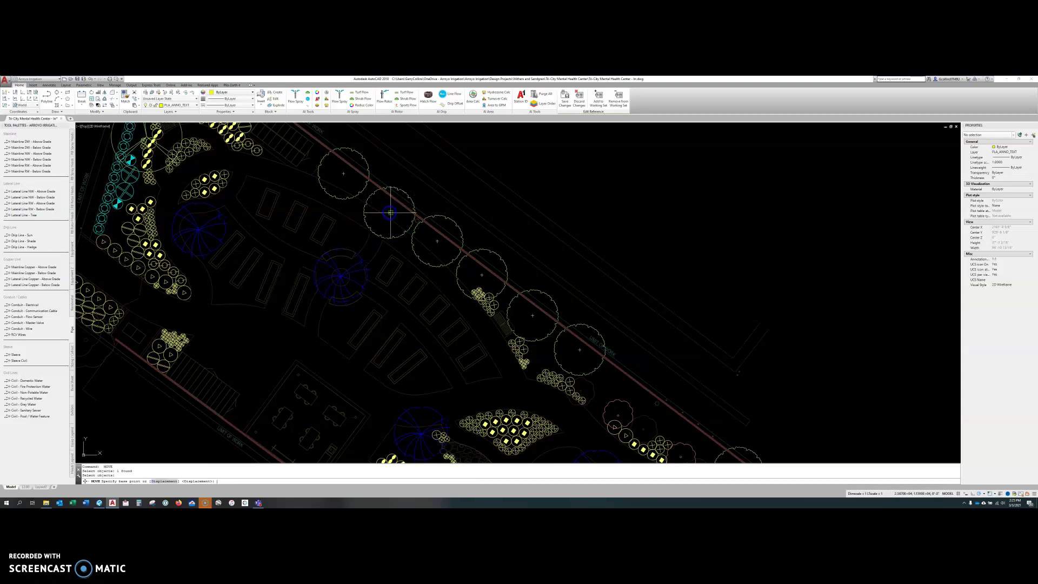
click(390, 214)
click(375, 235)
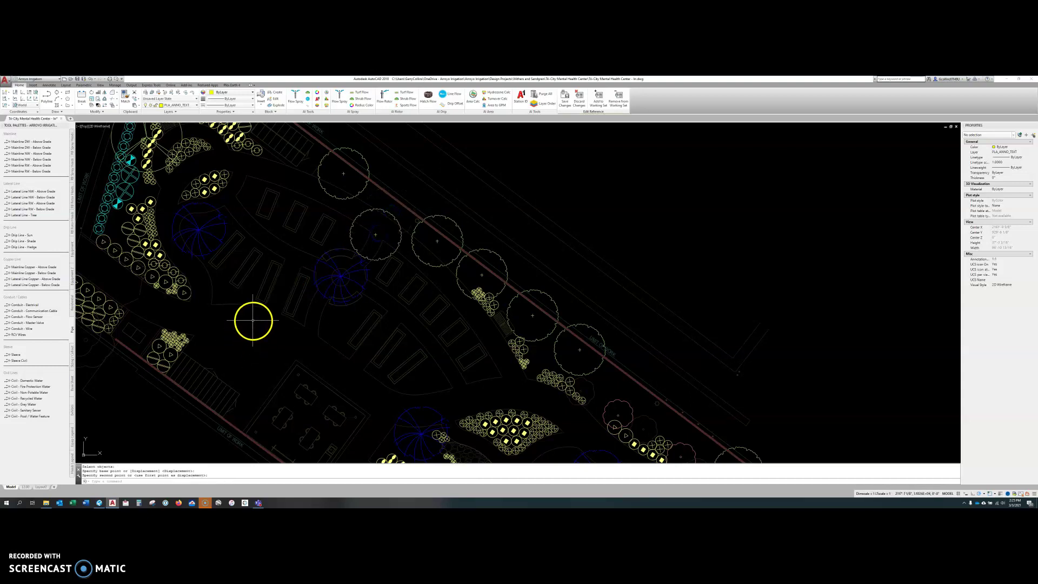
key(Escape)
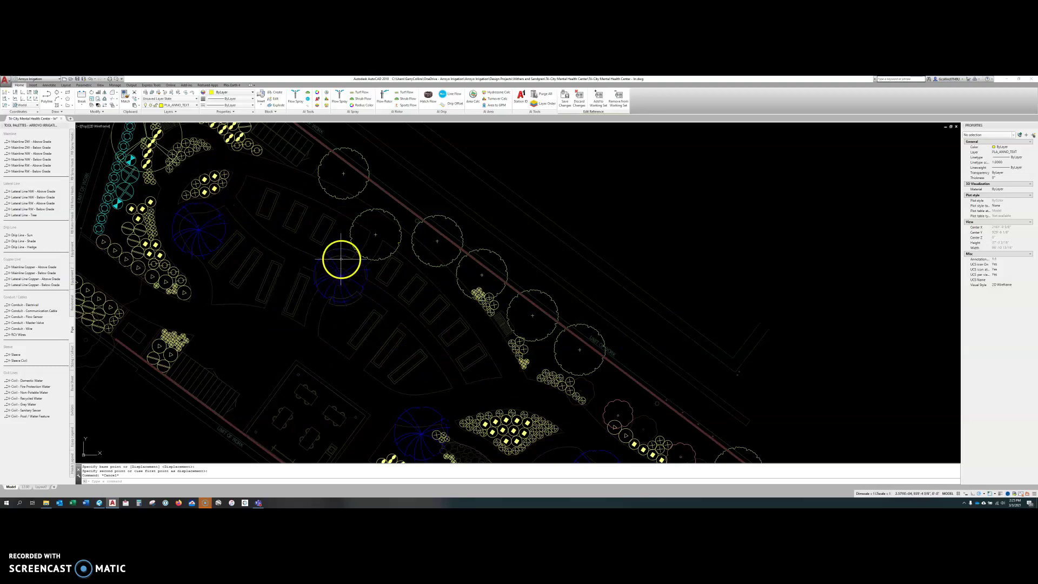
Undo the tree moves and view the whole planting.
key(ctrl+z)
key(ctrl+z)
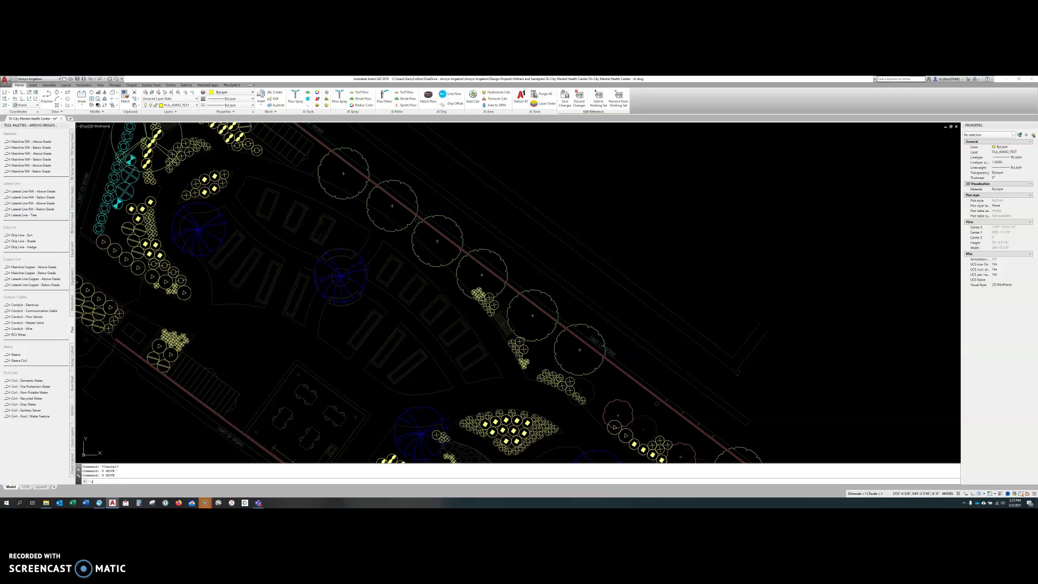
scroll(357, 276, down, 3)
scroll(254, 167, up, 2)
middle_drag(255, 167, 258, 185)
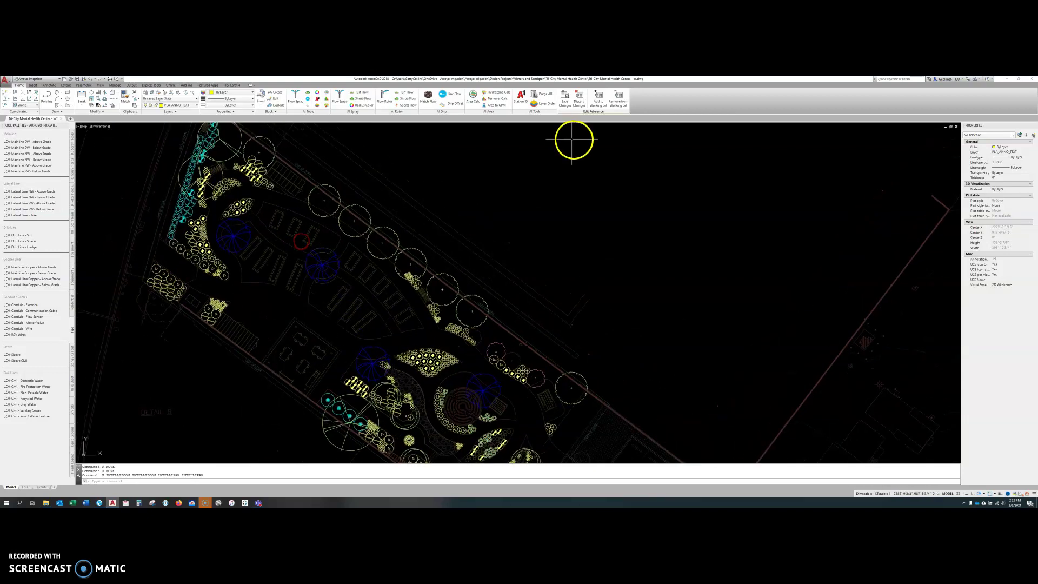
Discard all in-place edits to the planting reference, then confirm it selects and deselects normally.
click(579, 100)
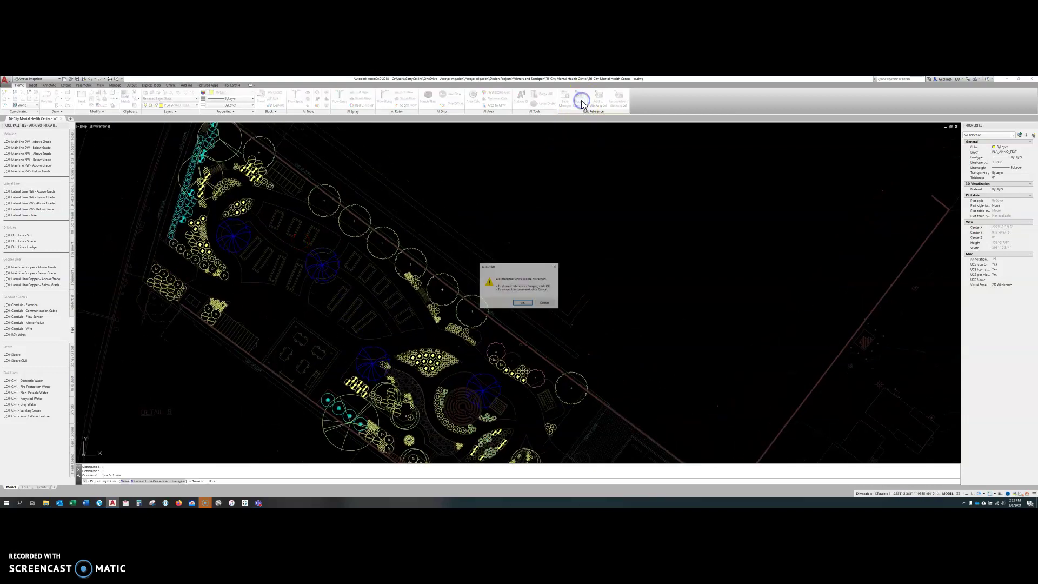
click(522, 303)
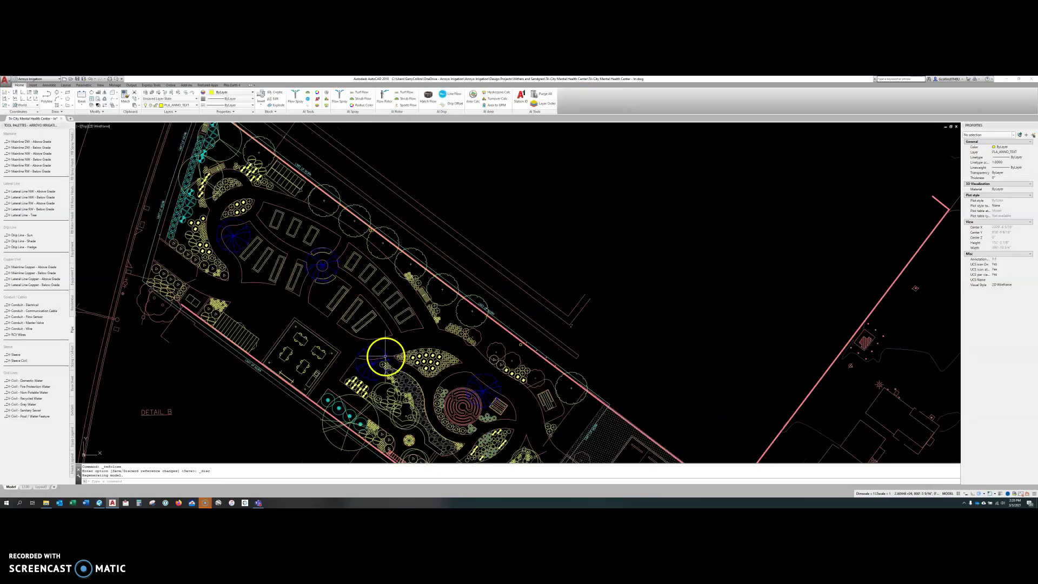
click(427, 347)
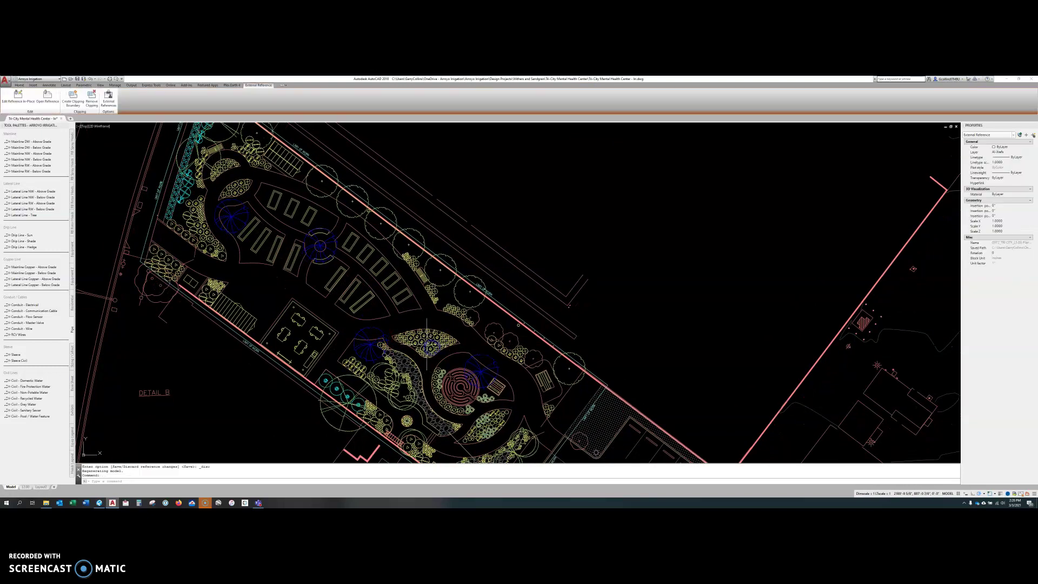
key(Escape)
key(Escape)
click(427, 344)
key(Escape)
click(419, 307)
click(412, 296)
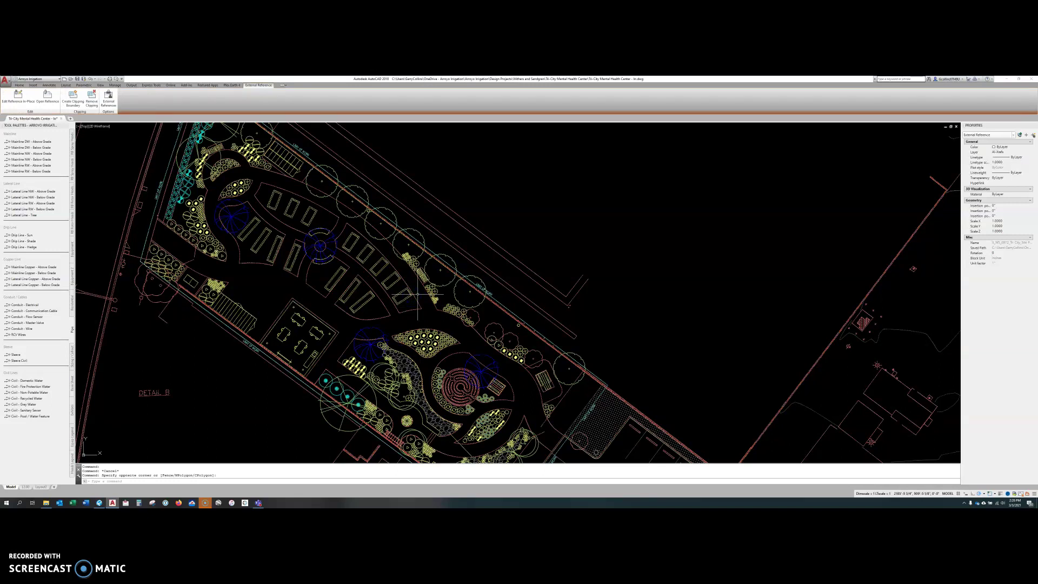
key(Escape)
key(Escape)
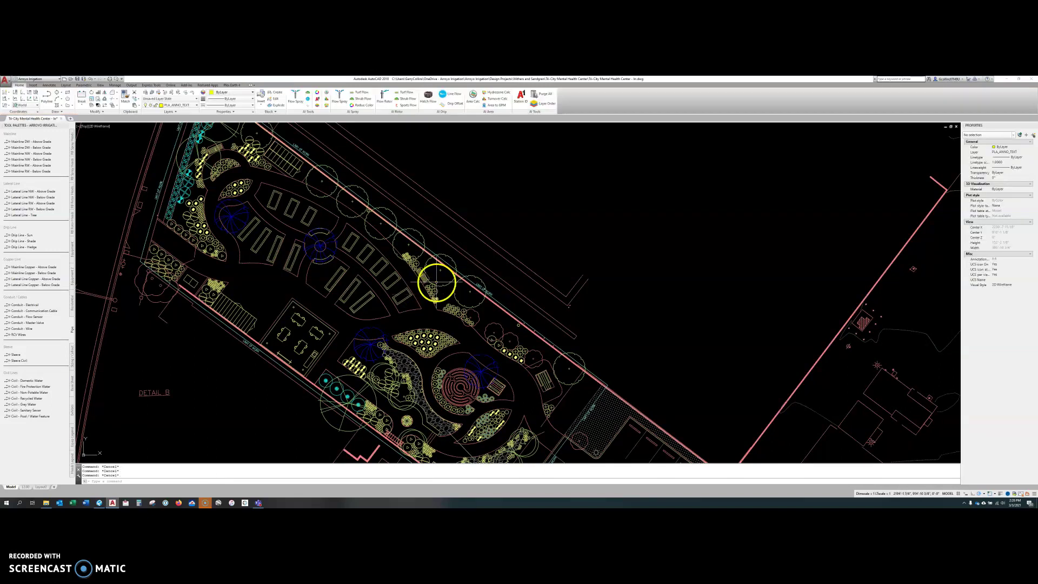
Use LAYFRZ to freeze the tree layer and then the shrub layer, undoing each freeze.
click(189, 94)
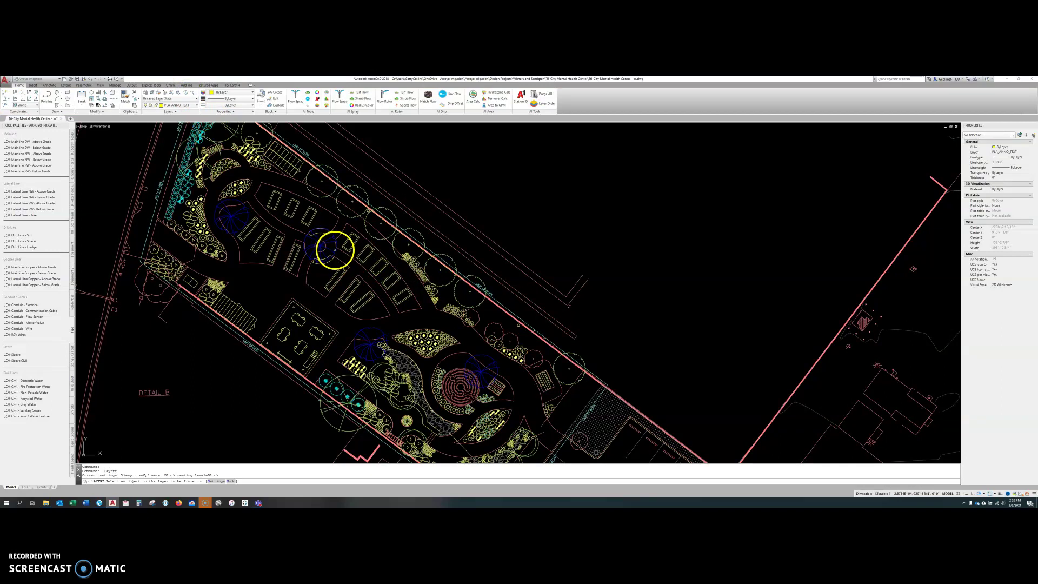
click(334, 249)
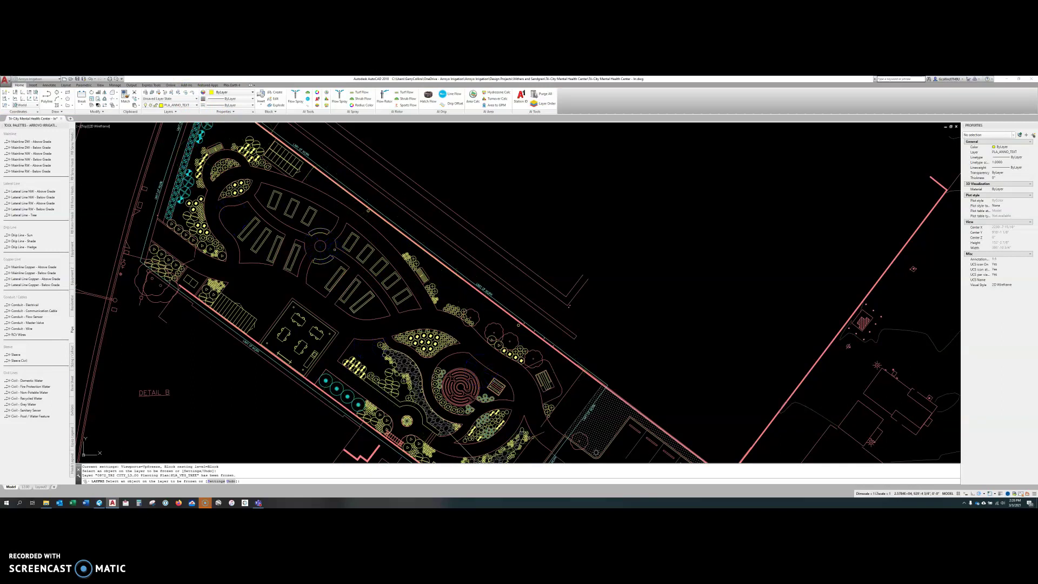
text(u)
key(Return)
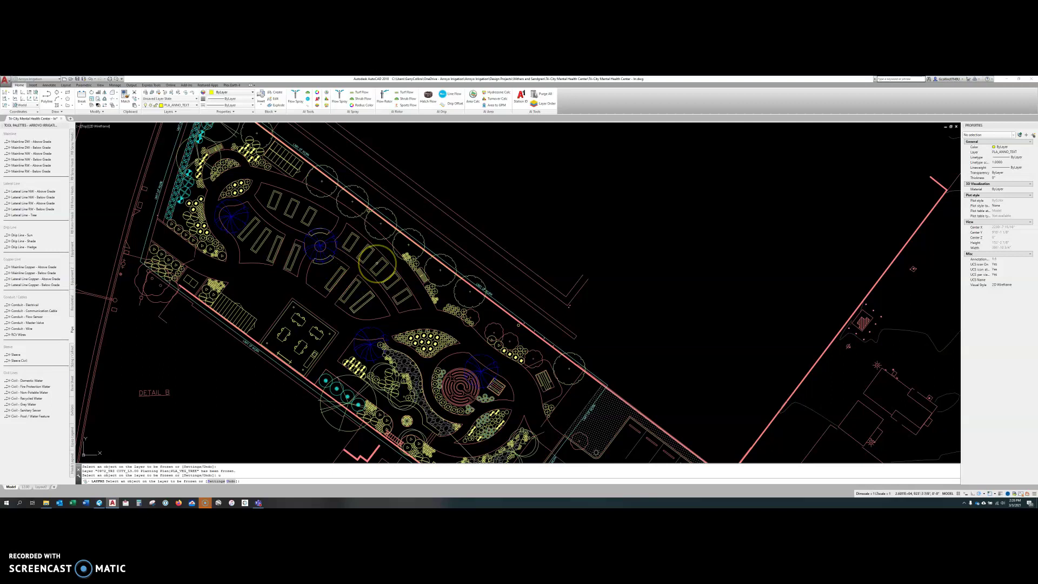
click(429, 340)
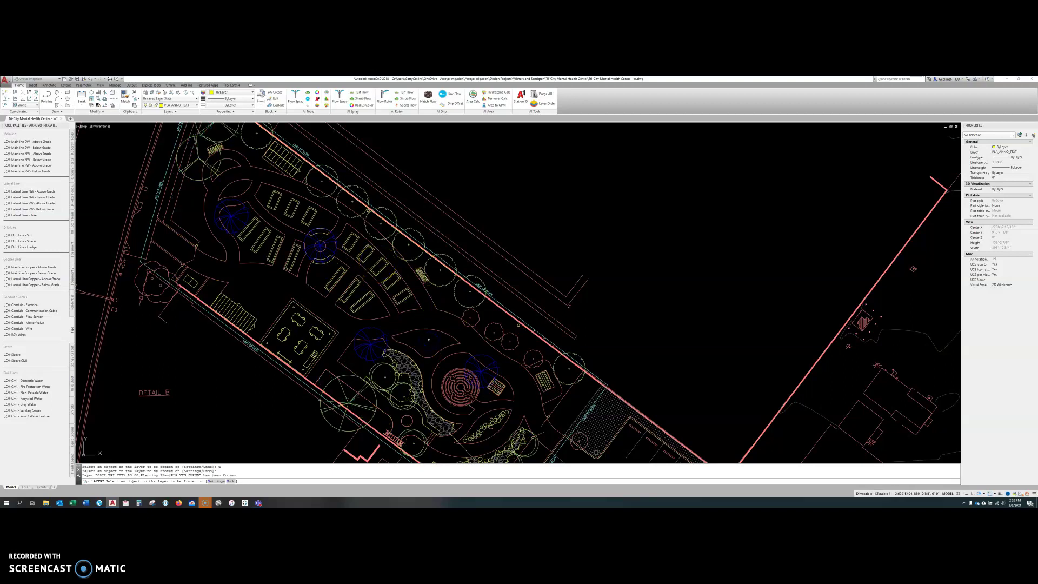
text(u)
key(Return)
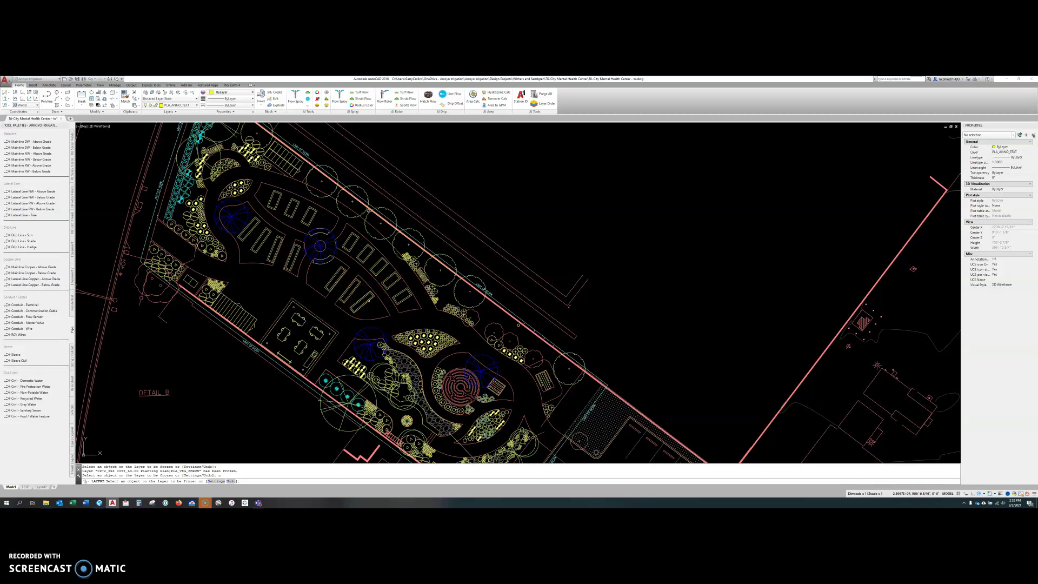
Freeze the planting bed outline layer and undo it, then end LAYFRZ and zoom in.
click(369, 300)
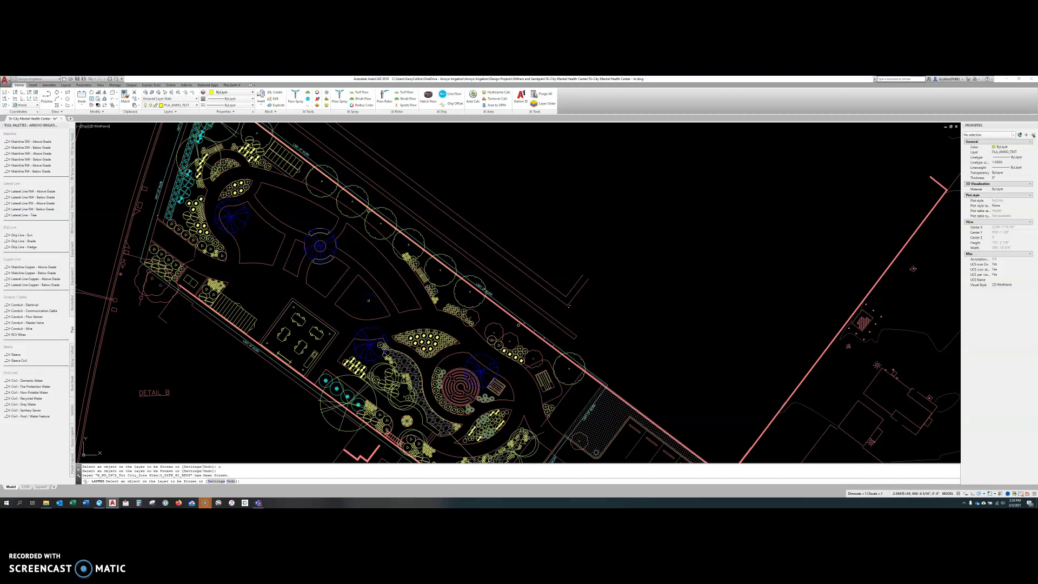
text(u)
key(Return)
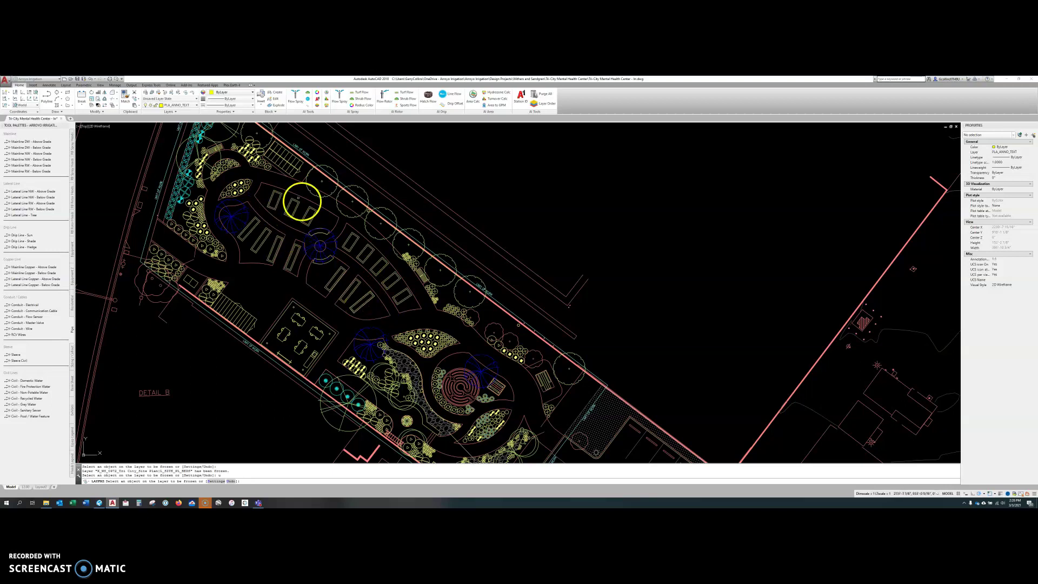
middle_drag(301, 255, 328, 284)
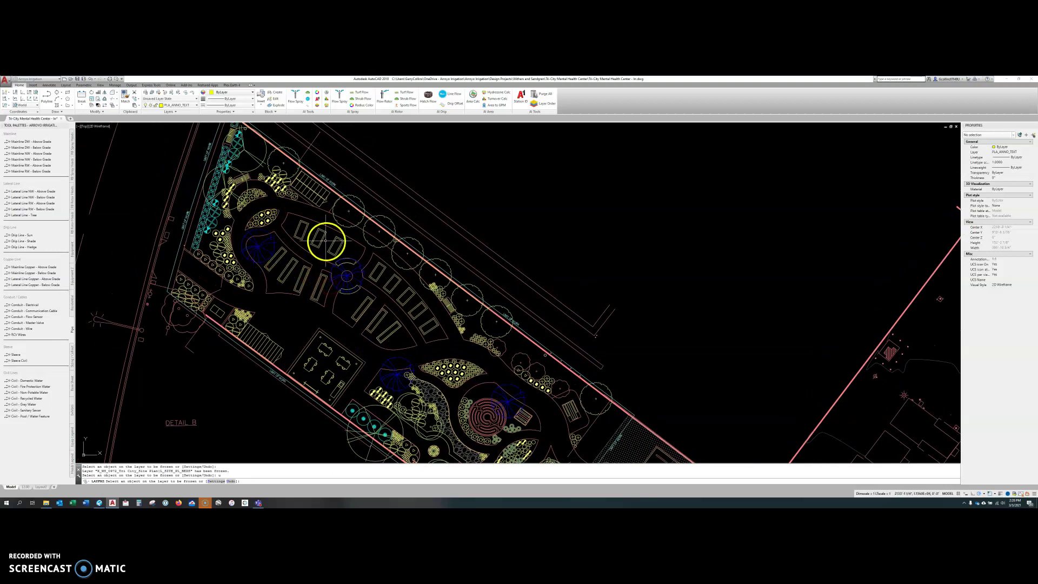
key(Escape)
scroll(351, 280, up, 2)
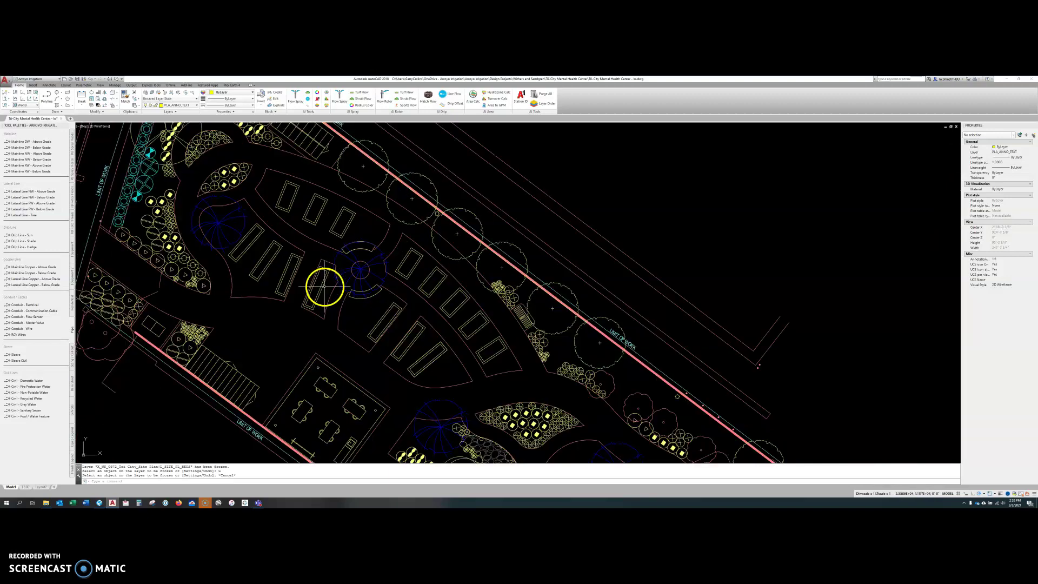
scroll(384, 371, up, 2)
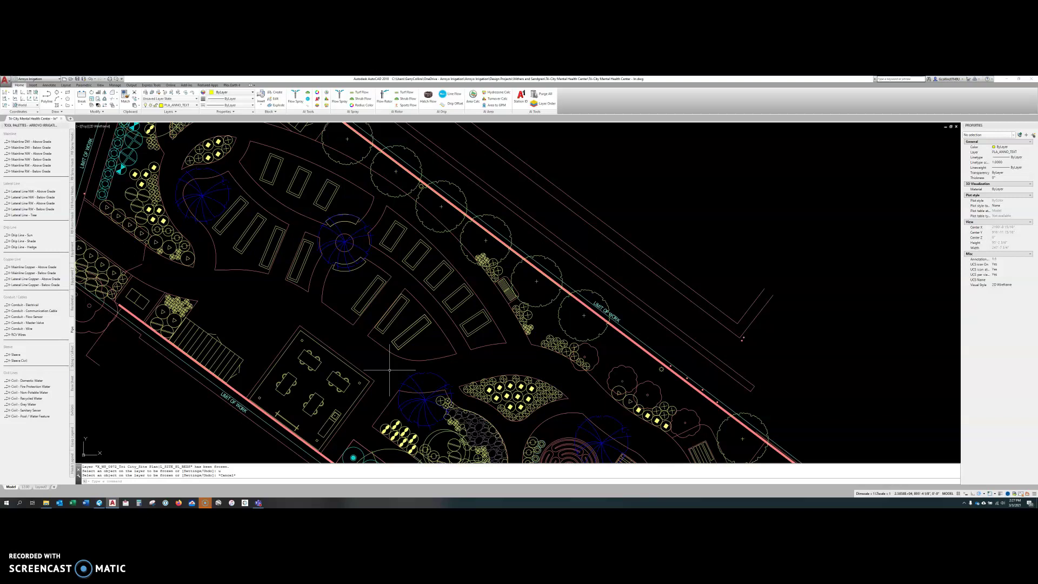
Nudge the view over the parking beds, then zoom out across the full site and streets.
middle_drag(397, 324, 389, 309)
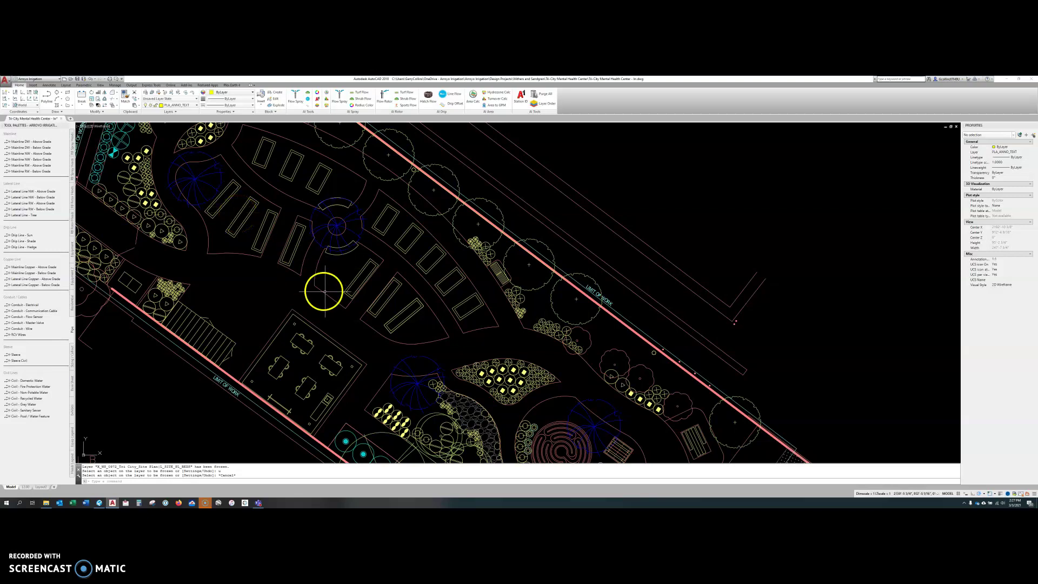
scroll(322, 290, down, 3)
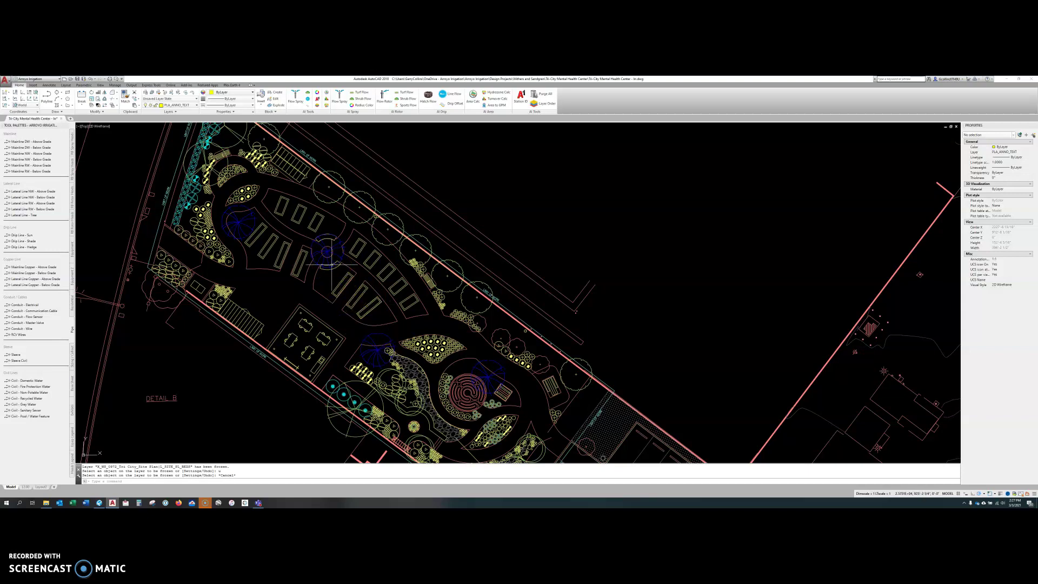
scroll(331, 265, down, 5)
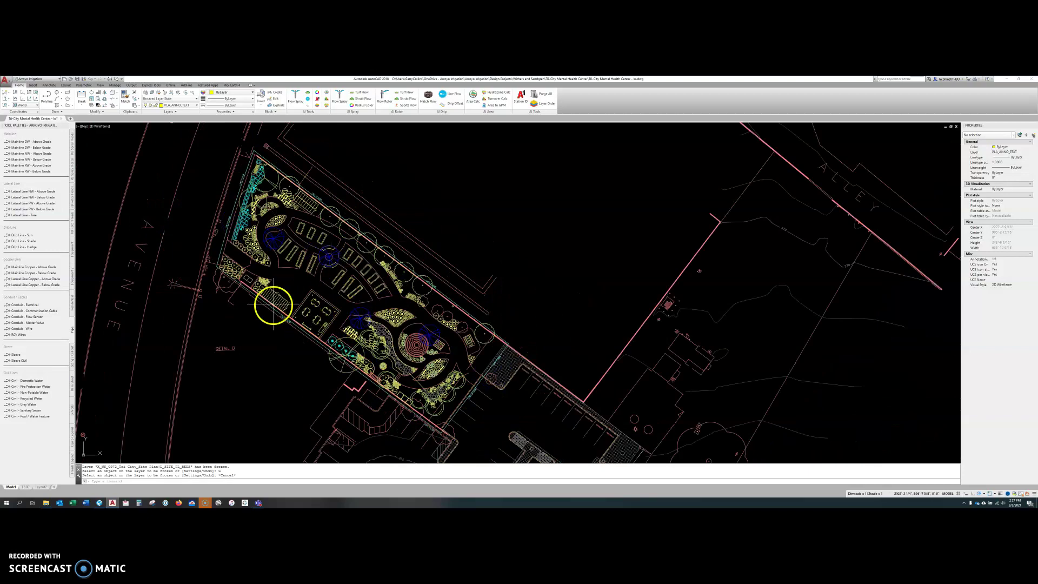
scroll(274, 301, up, 1)
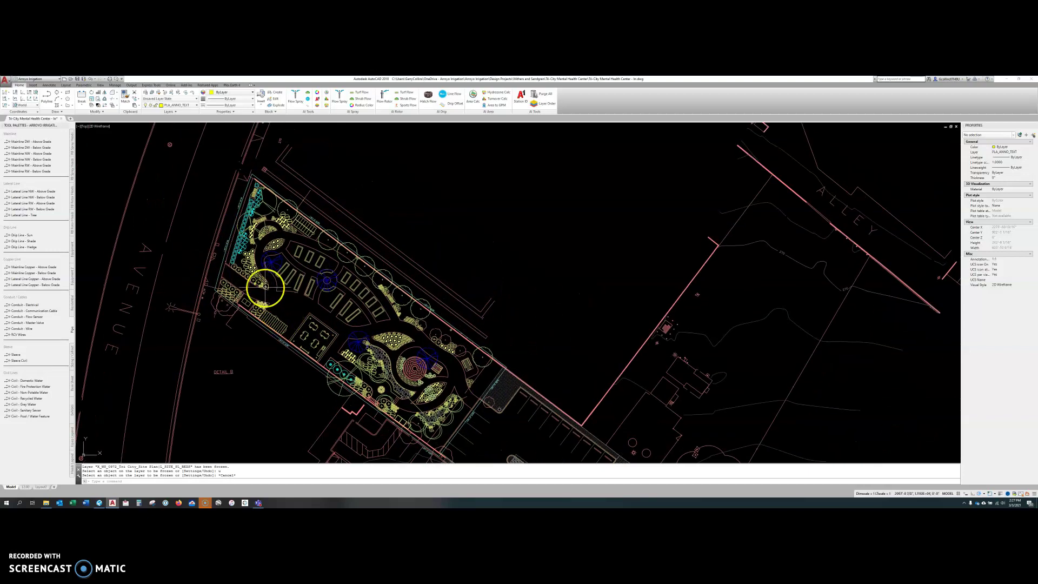
With XR, open the Tri City site plan xref as its own drawing and move the palette aside.
key(Escape)
key(Escape)
key(Escape)
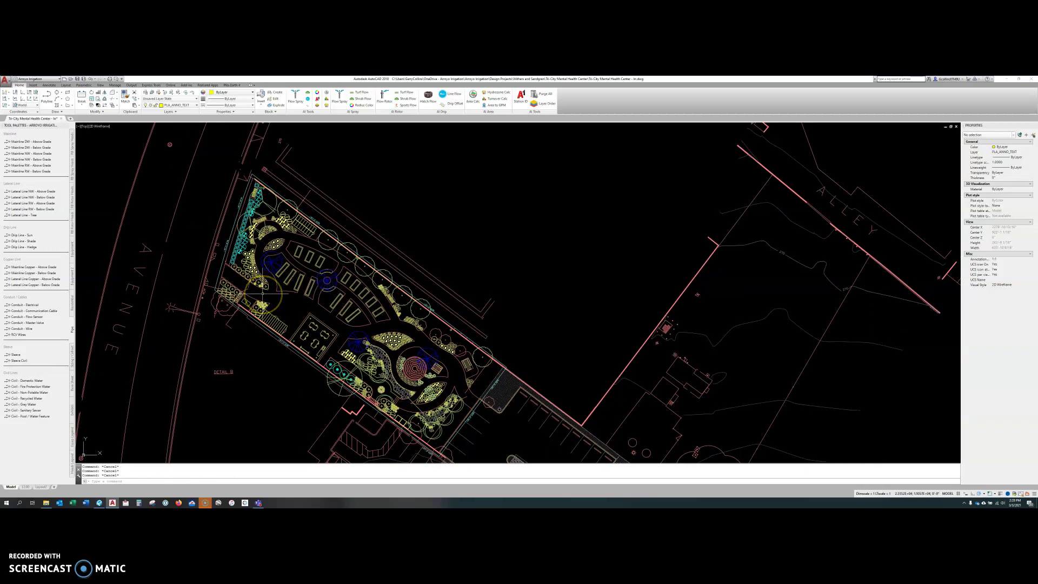
text(xr)
key(Return)
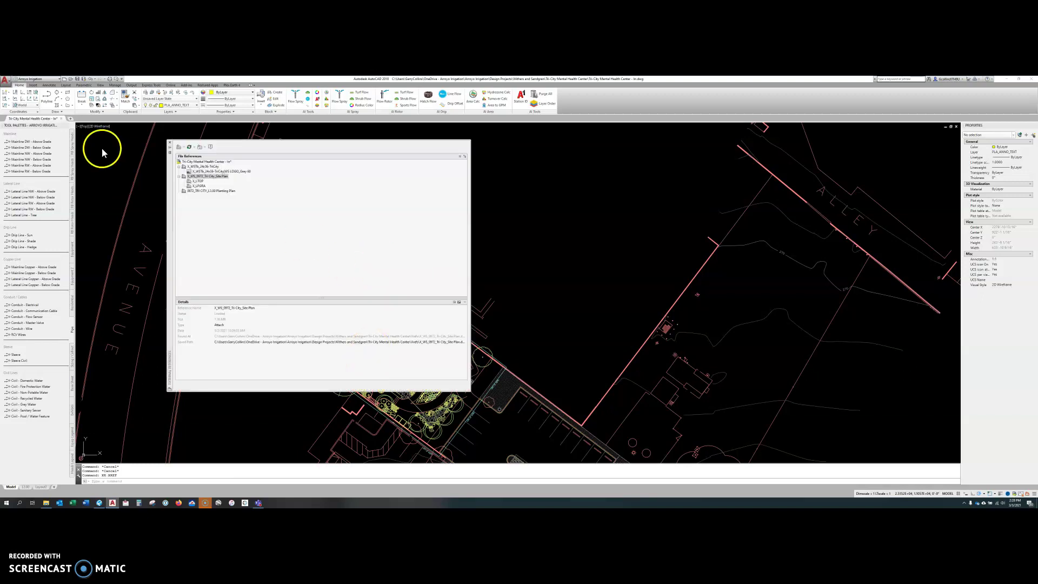
right_click(213, 181)
click(225, 182)
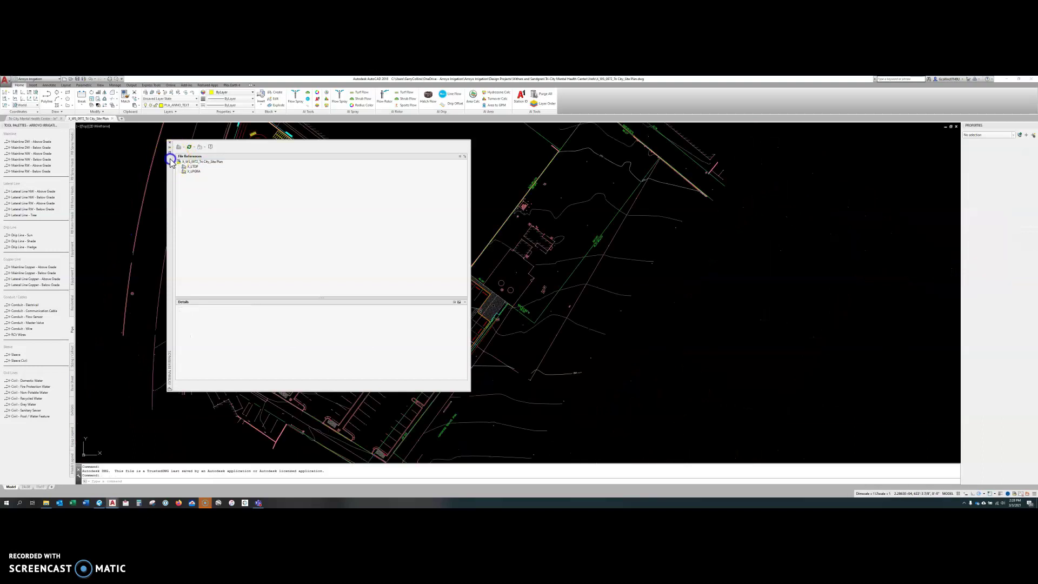
mouse_move(172, 162)
mouse_down()
mouse_move(477, 231)
mouse_move(588, 196)
mouse_up()
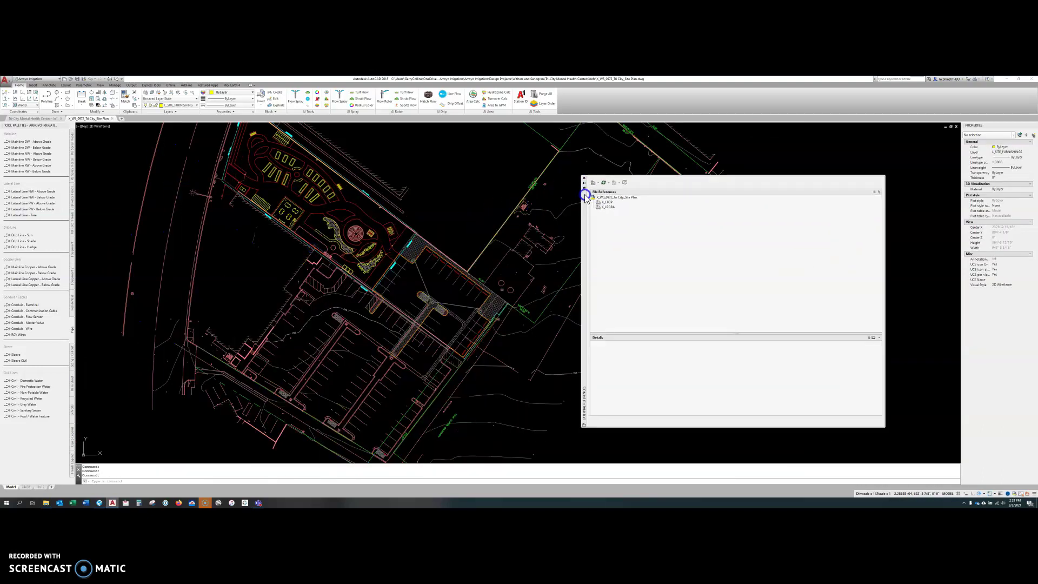
Inspect the site path polyline, then select the X_LTOP survey reference in the references list.
click(348, 241)
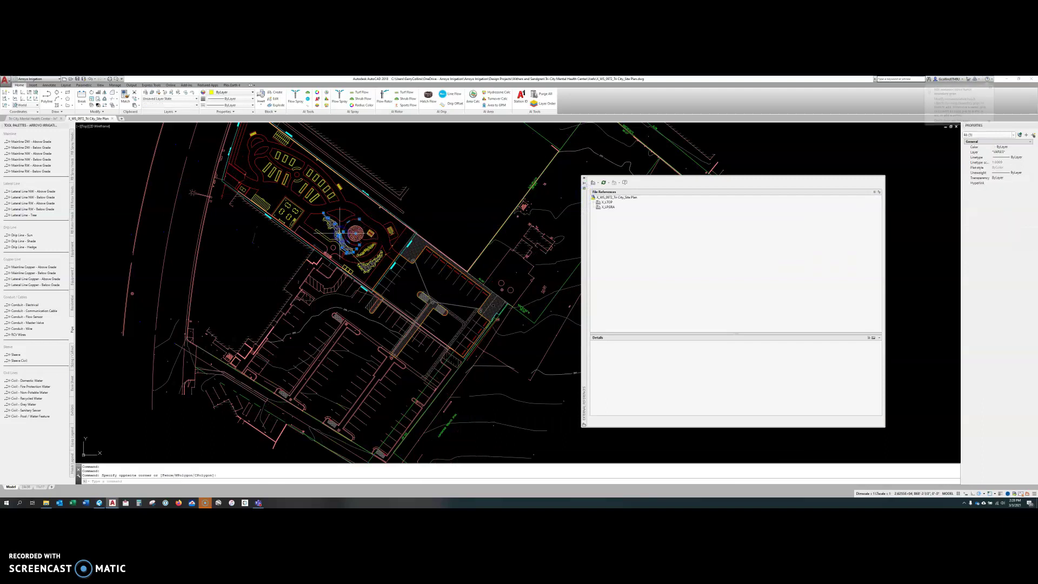
click(339, 218)
key(Escape)
click(335, 210)
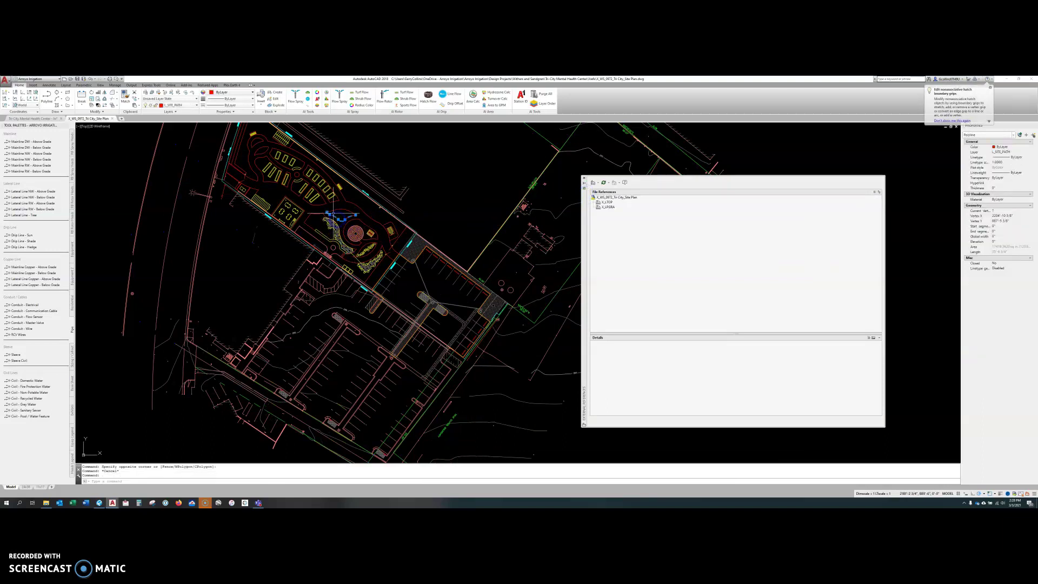
scroll(349, 202, up, 8)
click(324, 234)
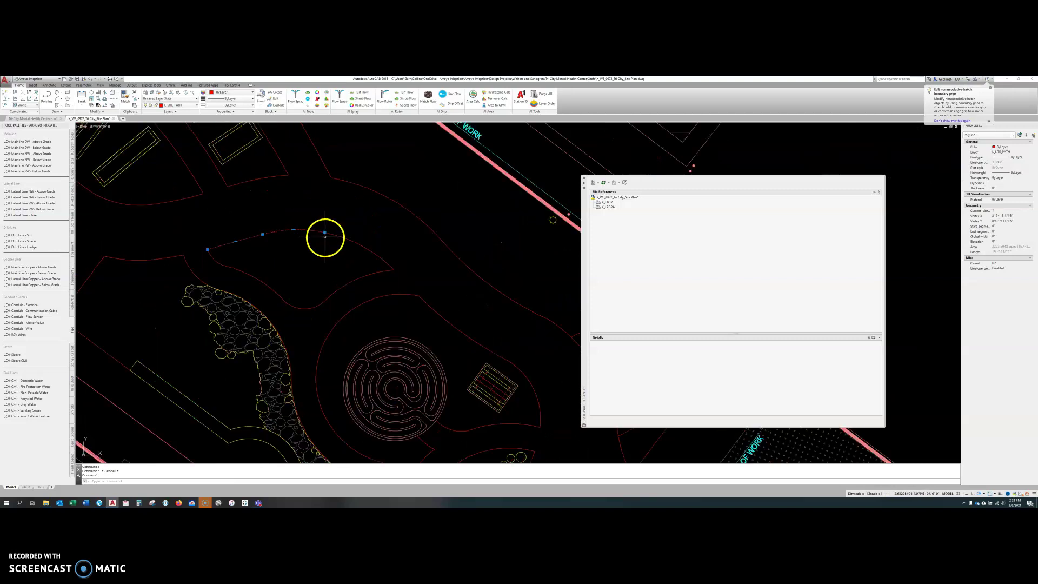
key(Escape)
scroll(323, 240, down, 10)
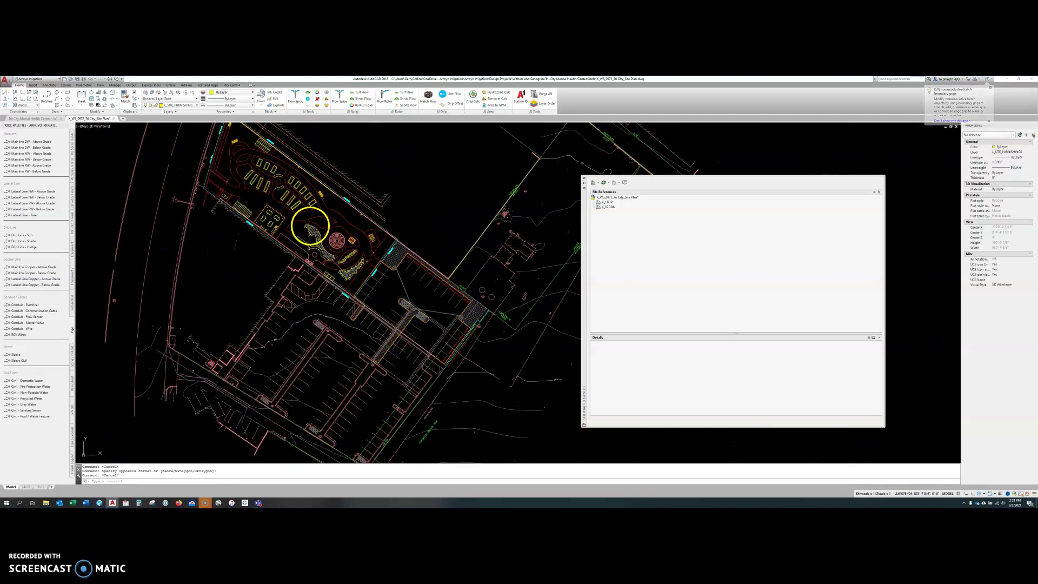
click(303, 293)
click(425, 277)
click(589, 199)
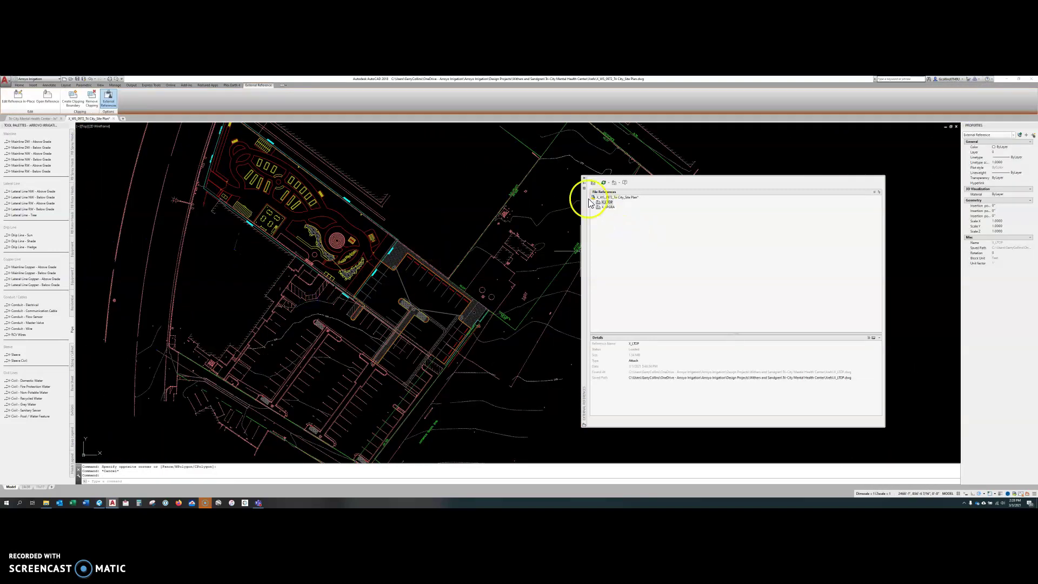
key(Escape)
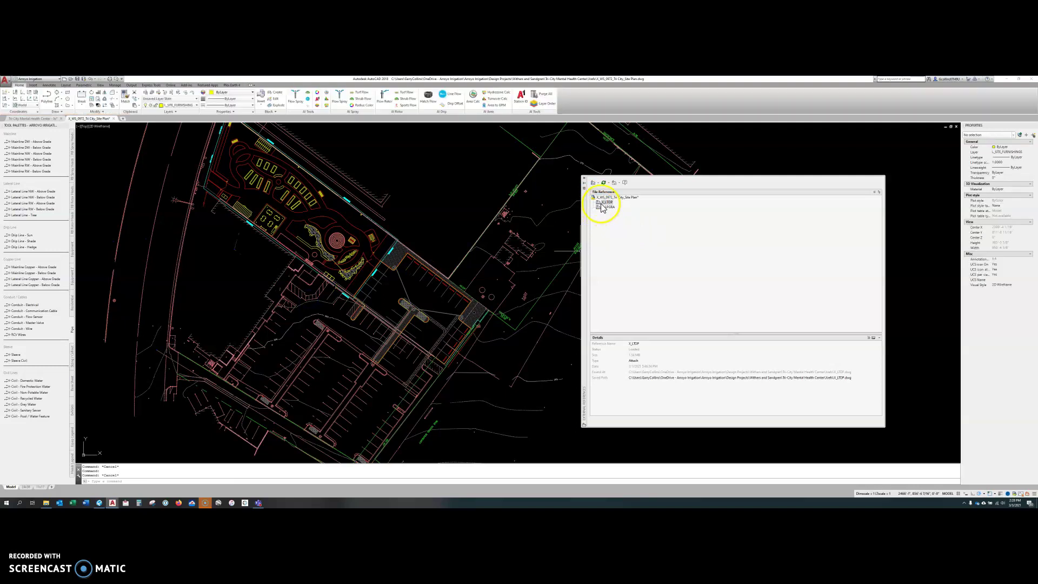
Open X_LTOP in its own tab, zoom in and check the long and short contour lines.
right_click(603, 207)
click(613, 207)
scroll(349, 339, up, 1)
scroll(349, 339, up, 4)
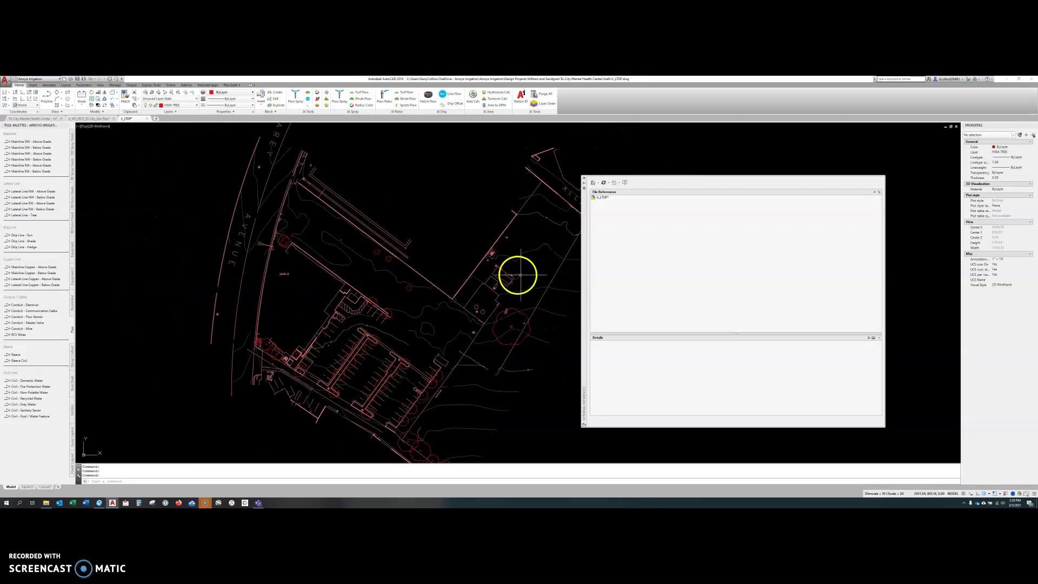
scroll(345, 346, up, 2)
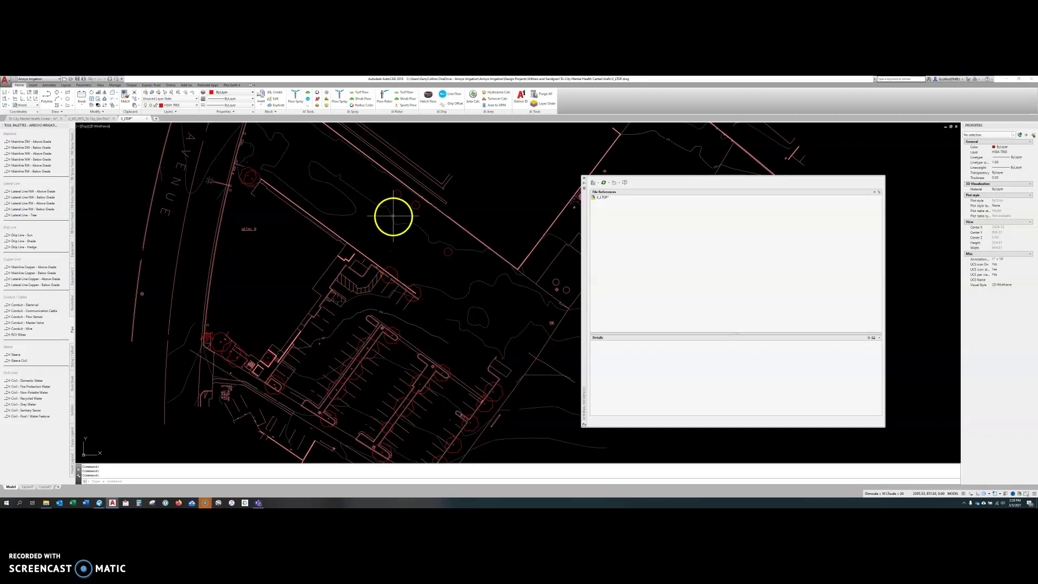
click(394, 214)
click(331, 280)
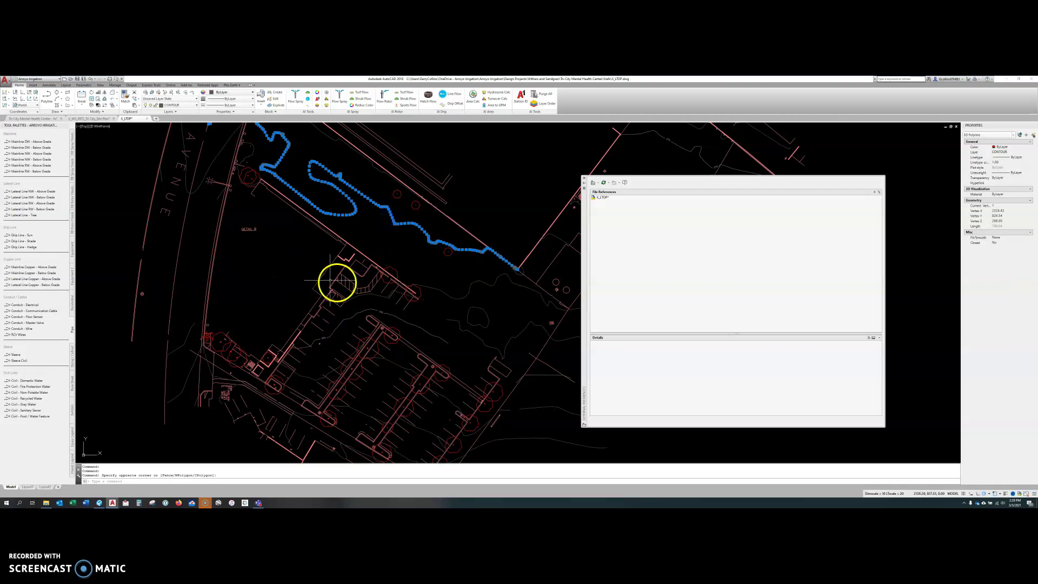
key(Escape)
click(364, 313)
key(Escape)
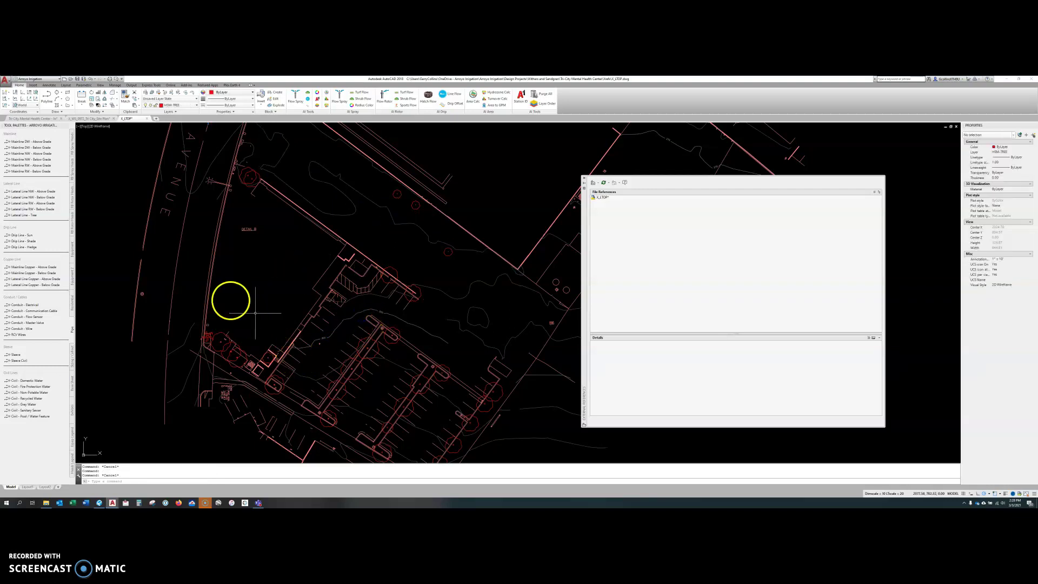
From the site plan tab, open the X_LPGRA parking lot reference as its own drawing.
click(92, 119)
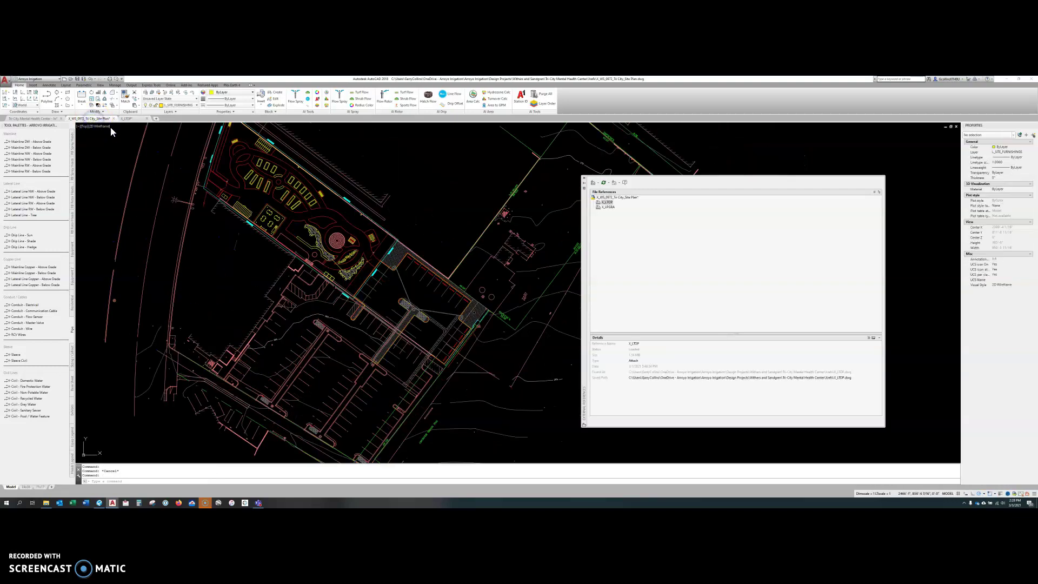
right_click(607, 210)
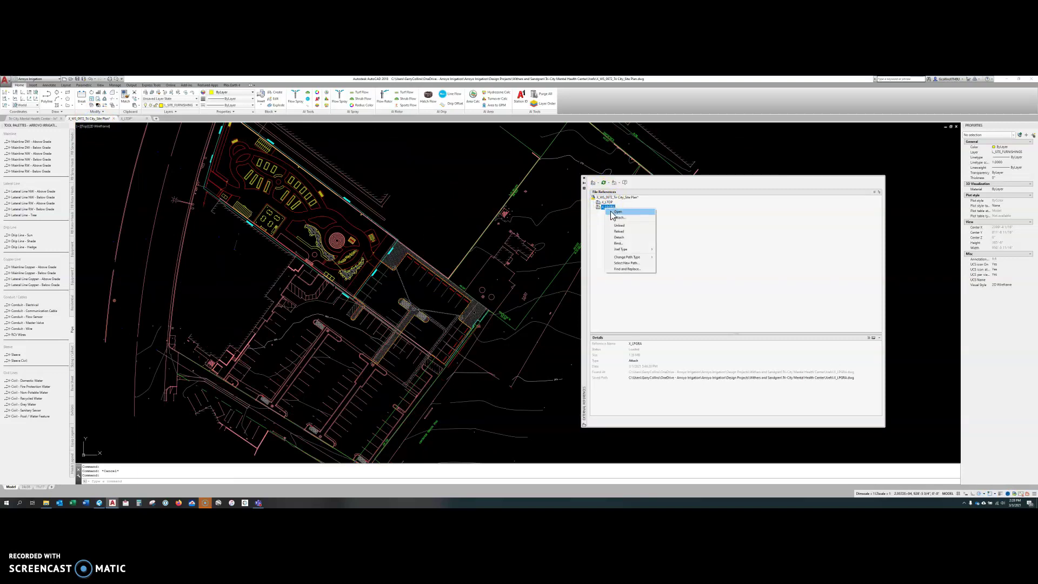
click(613, 212)
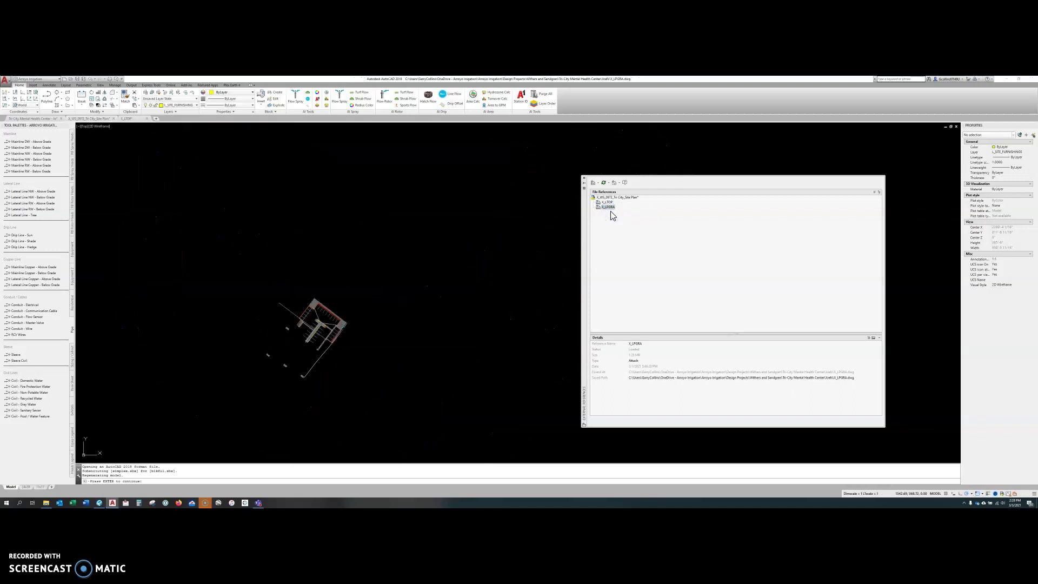
scroll(312, 324, up, 5)
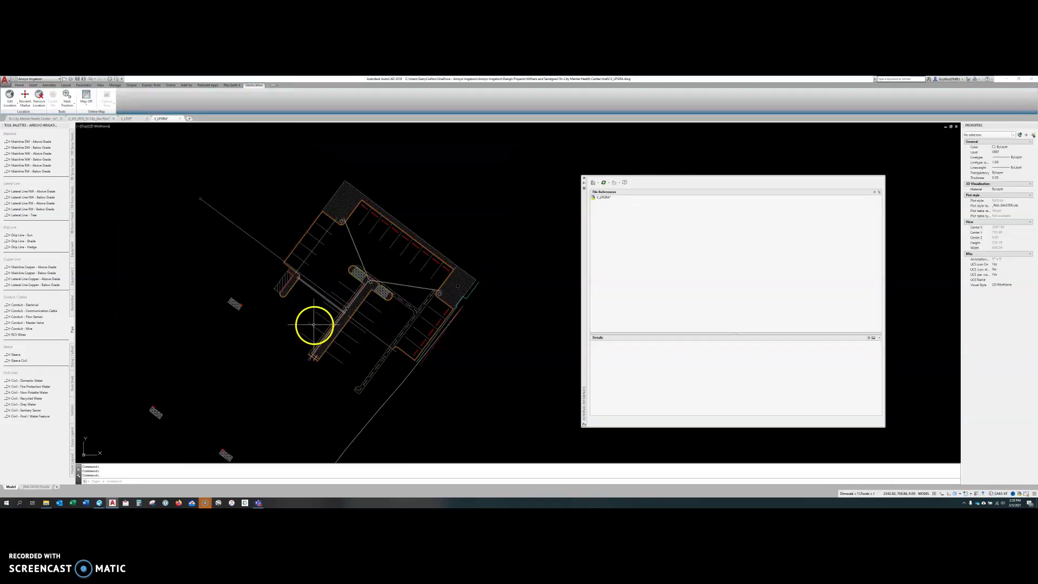
middle_drag(298, 268, 299, 291)
scroll(371, 308, up, 2)
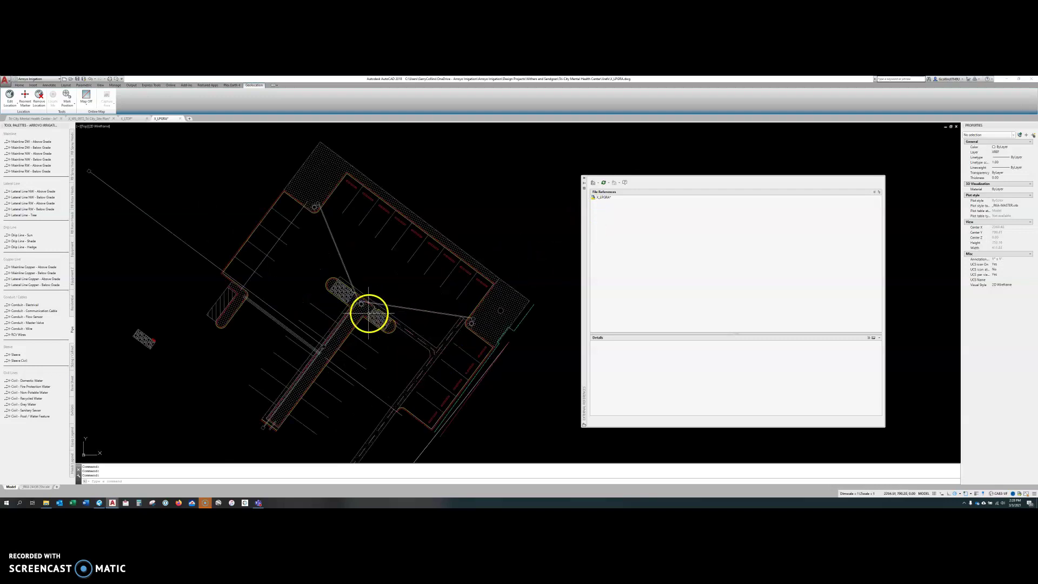
middle_drag(249, 354, 246, 327)
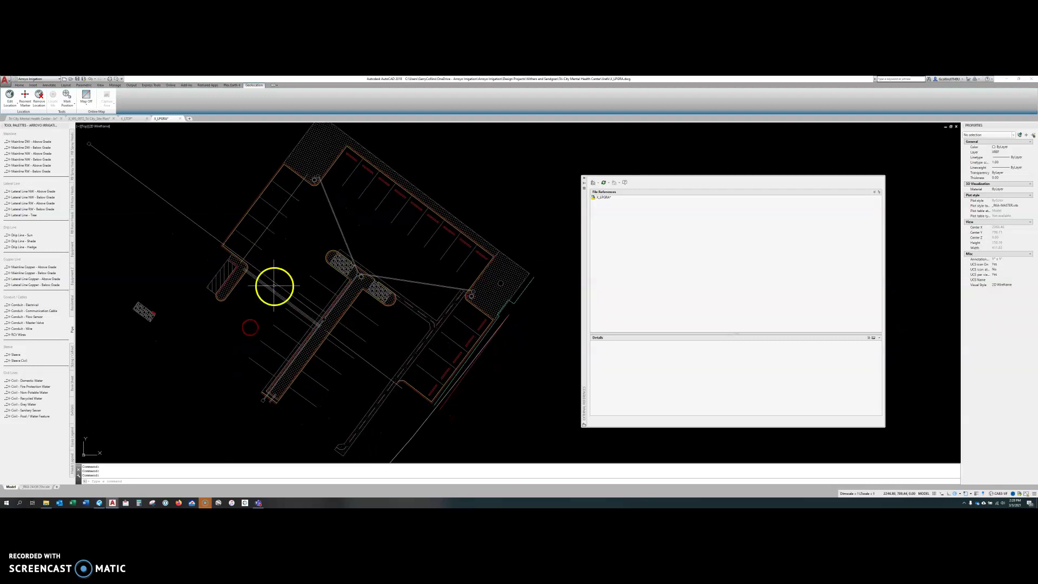
Inspect the curb polyline and T-junction circle at the planter island, then view the whole lot.
scroll(373, 296, up, 4)
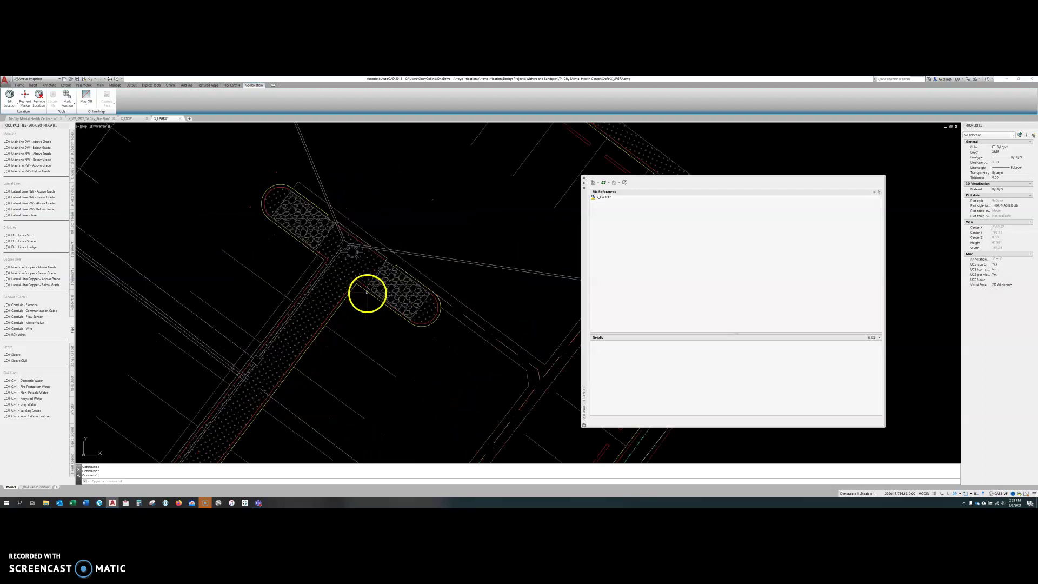
click(366, 290)
click(356, 303)
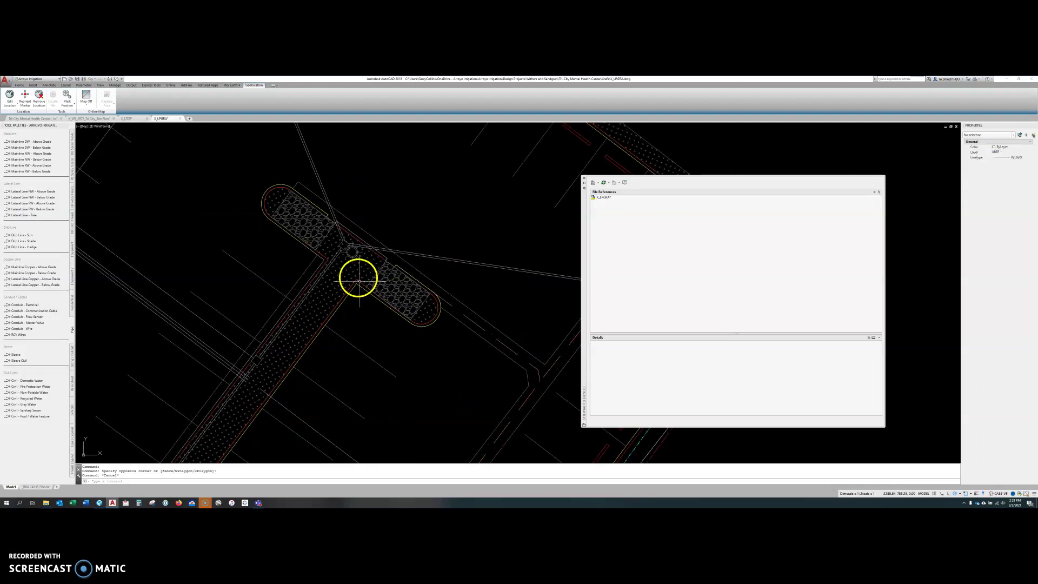
key(Escape)
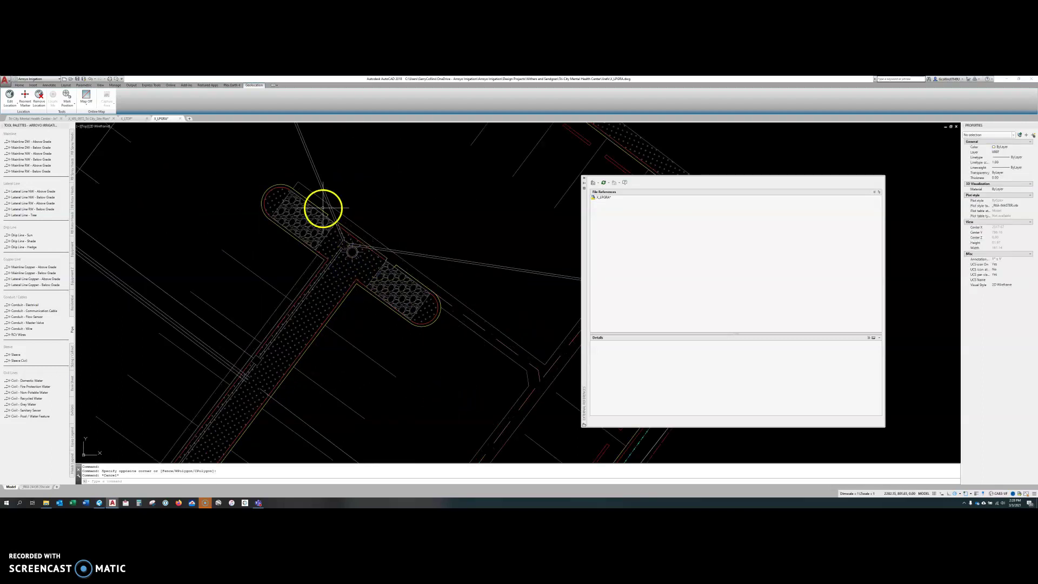
scroll(364, 334, down, 3)
scroll(267, 134, up, 3)
scroll(371, 323, up, 5)
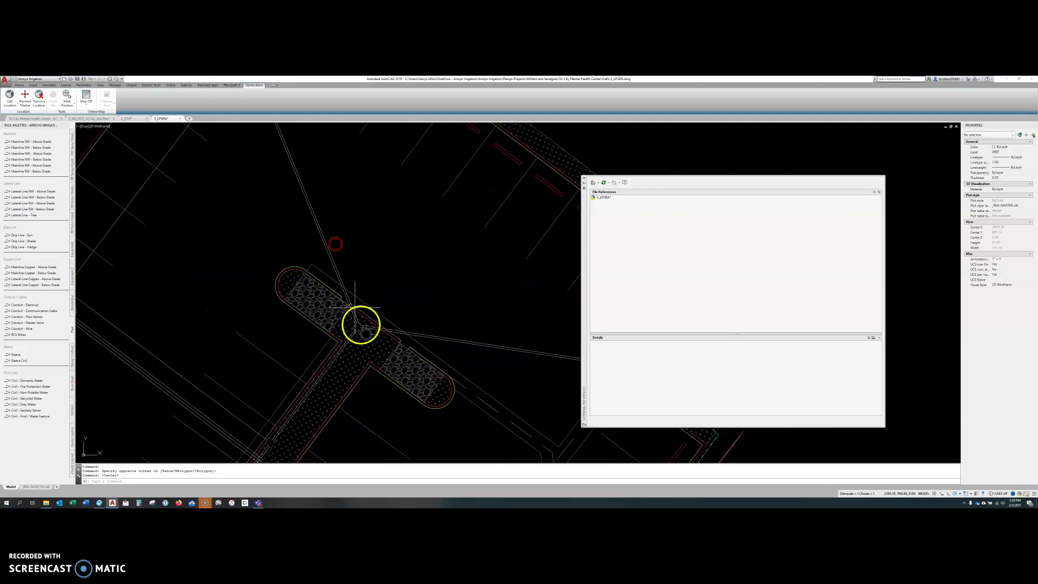
click(363, 325)
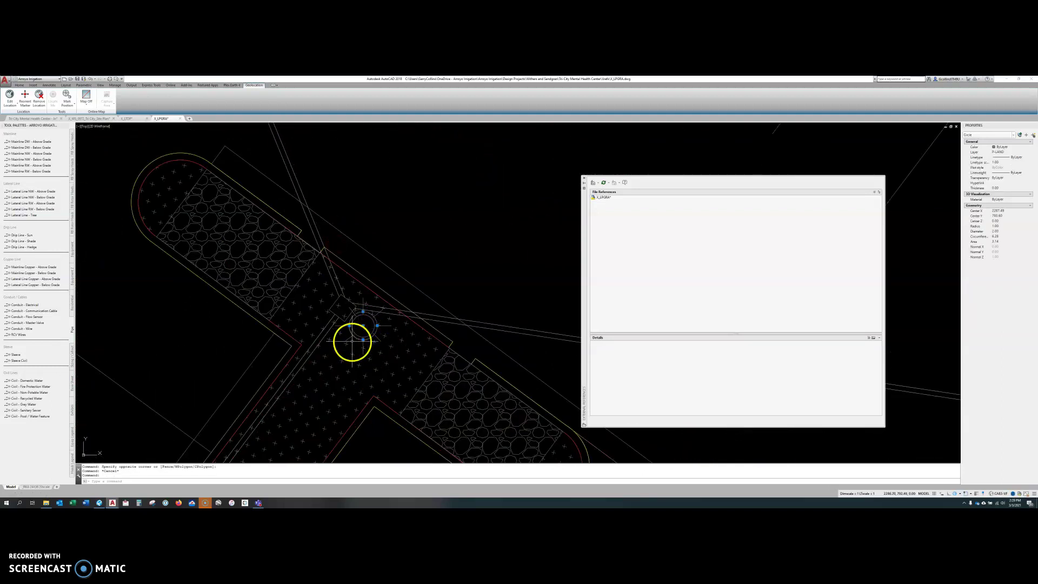
key(Escape)
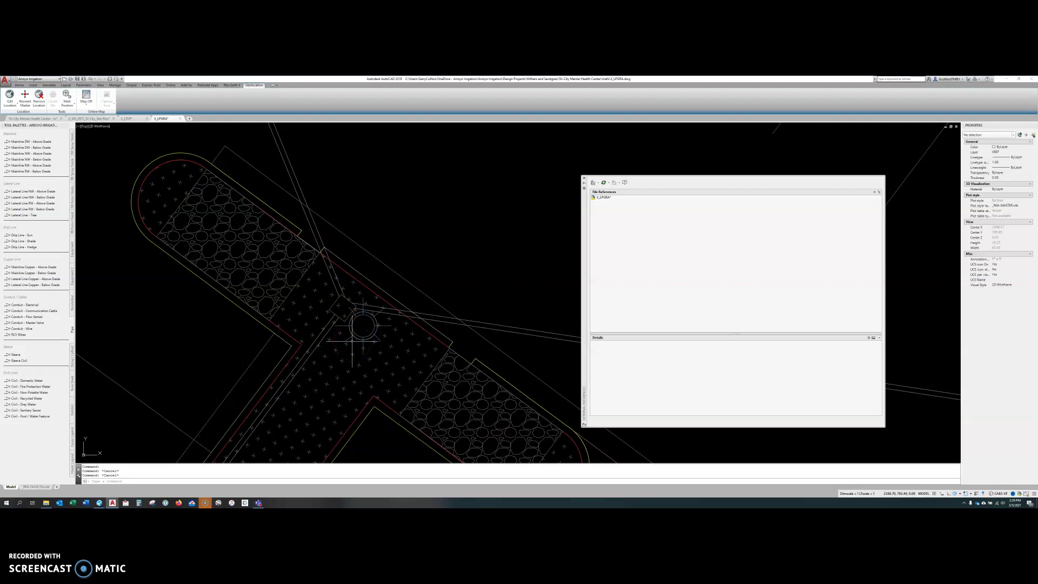
scroll(278, 271, down, 6)
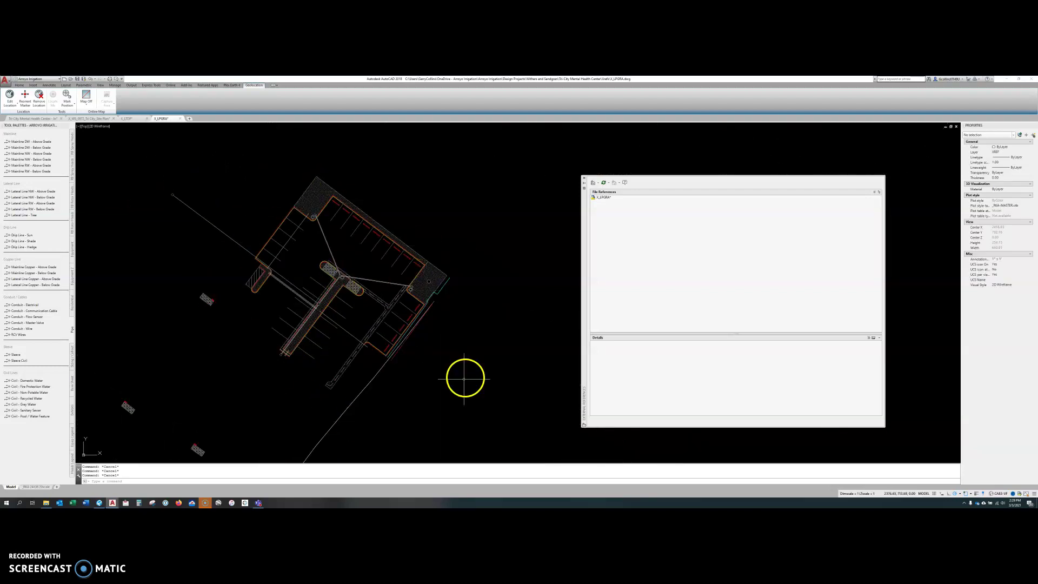
middle_drag(306, 370, 338, 329)
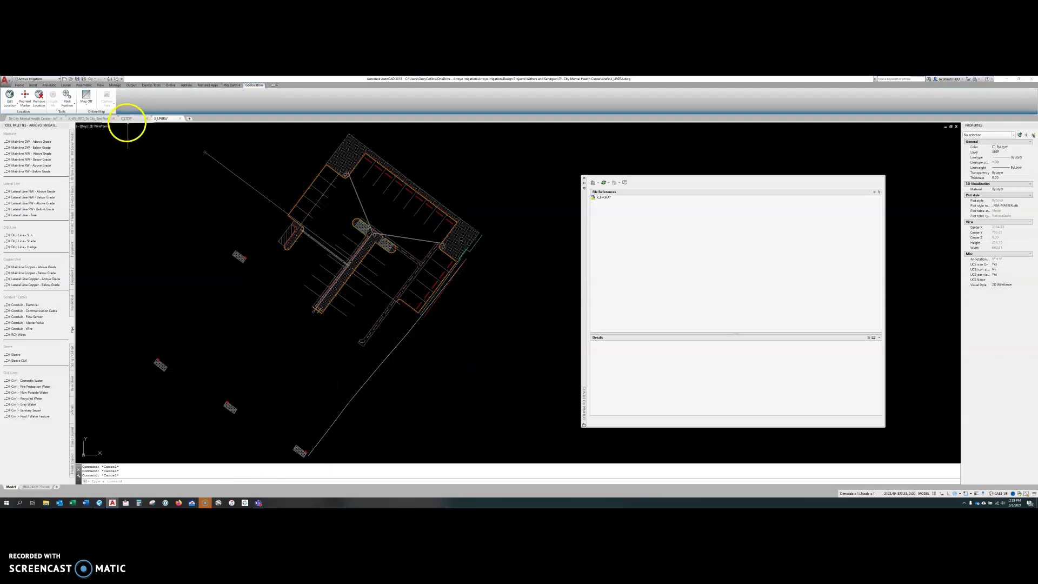
Switch through the X_LTOP tab to the Tri City site plan and view the planting beside the parking.
click(126, 120)
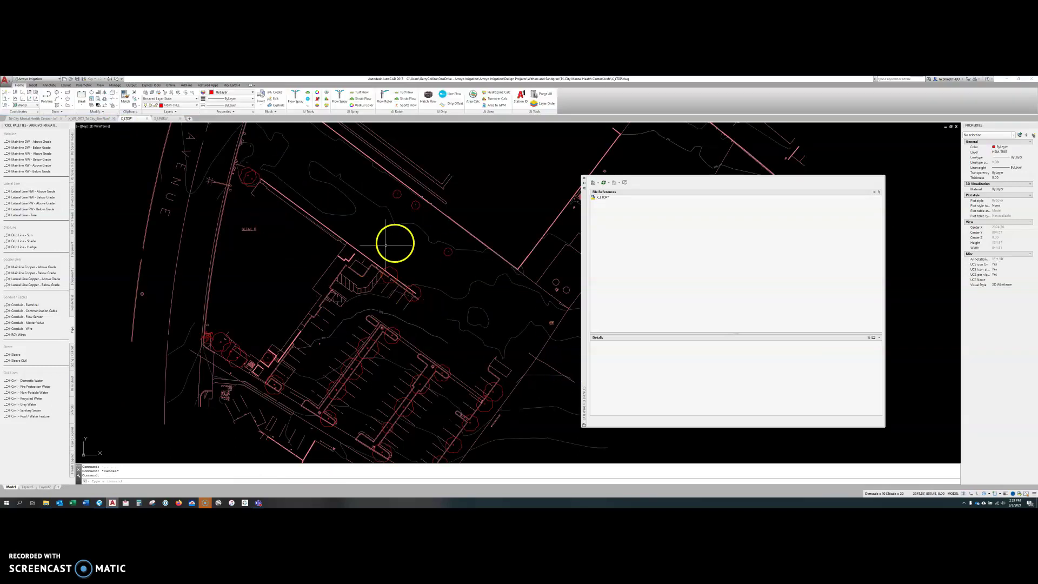
click(98, 120)
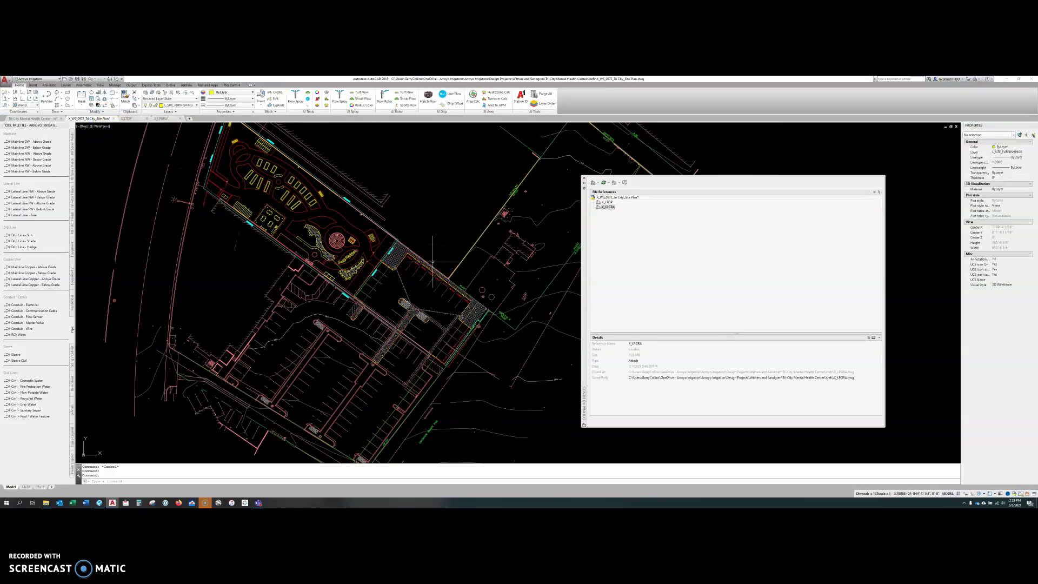
key(Escape)
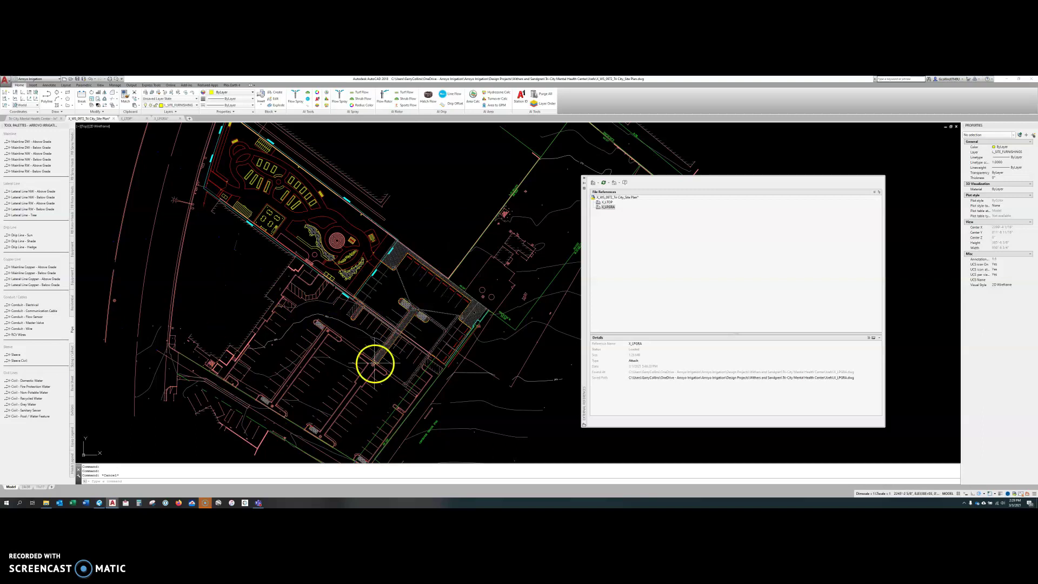
key(Escape)
key(Escape)
scroll(414, 330, up, 2)
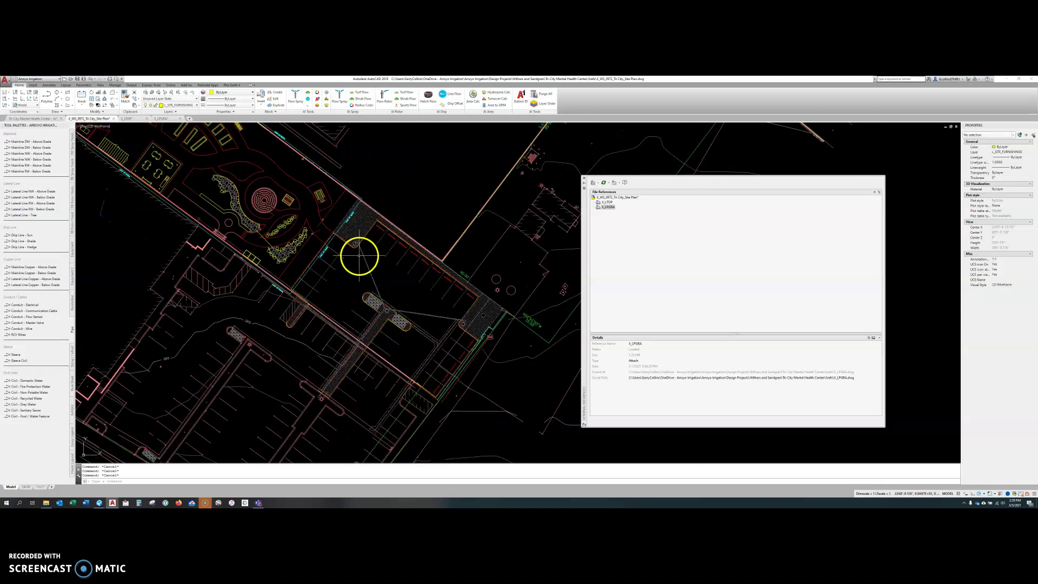
middle_drag(350, 249, 417, 387)
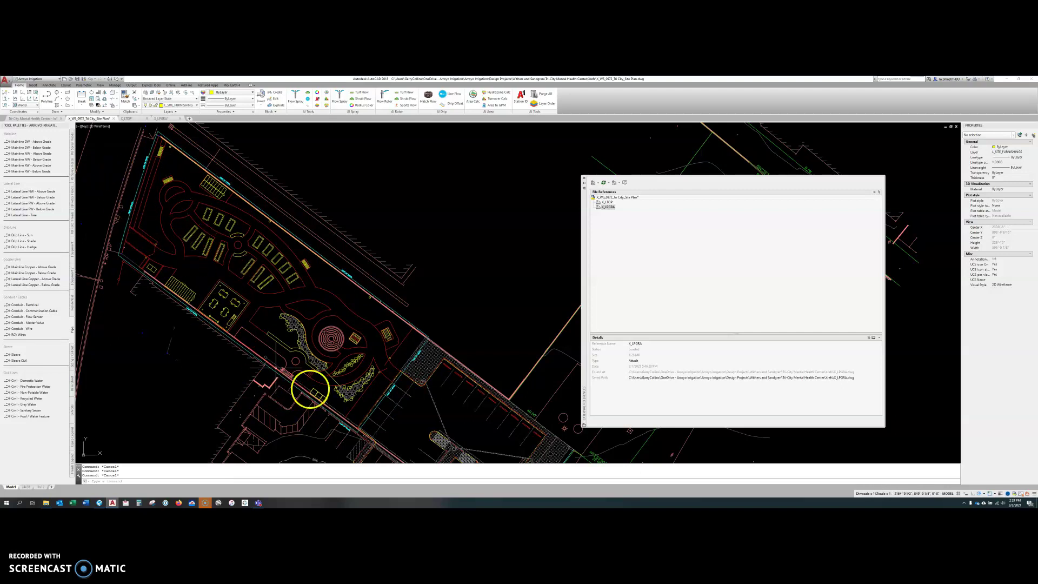
Switch to the Tri-City Mental Health Center irrigation tab, zoom in and crossing-select its two references.
click(33, 118)
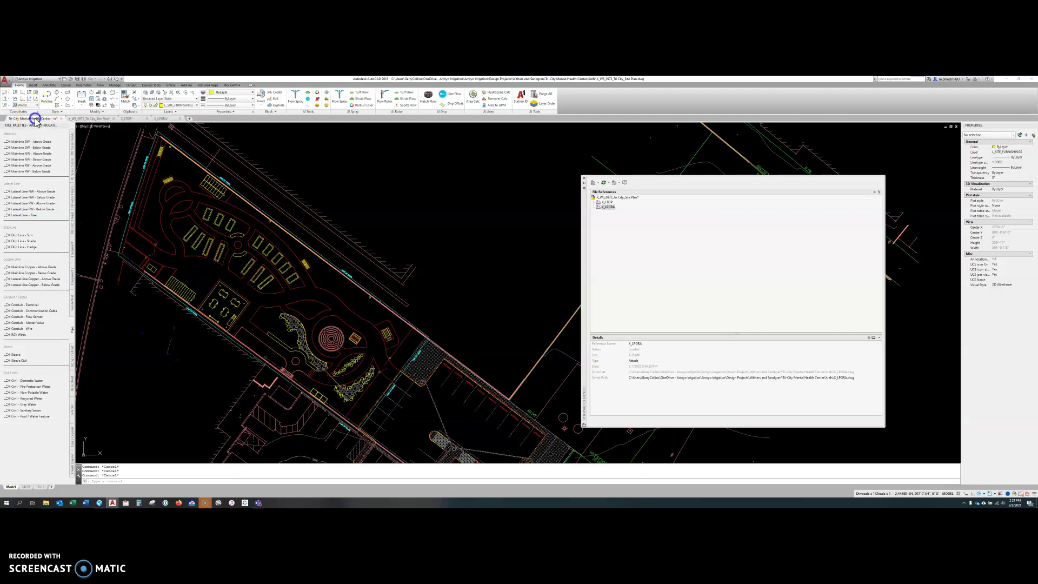
scroll(303, 361, up, 2)
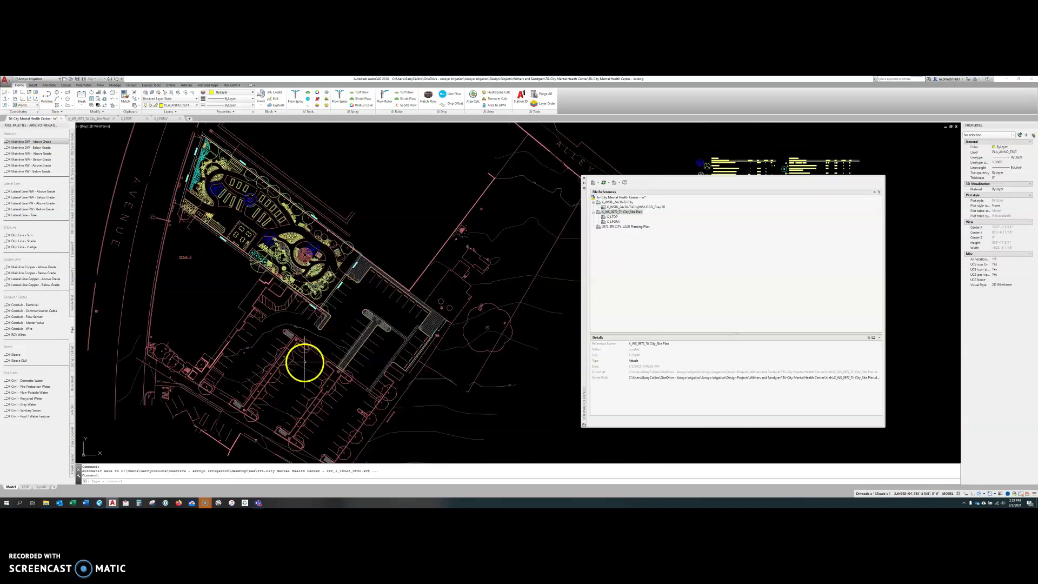
scroll(319, 292, up, 1)
scroll(277, 294, up, 1)
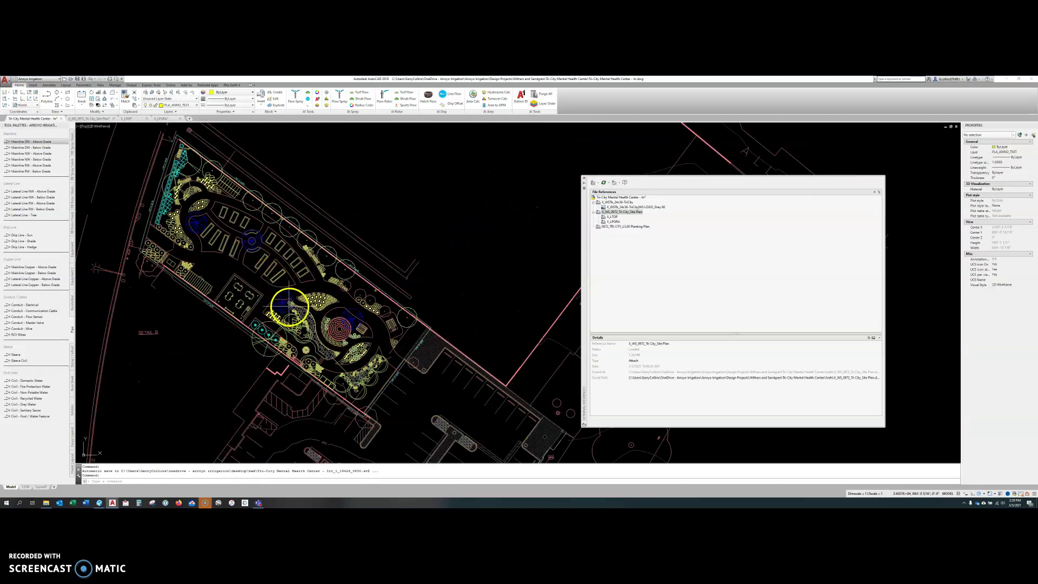
click(277, 295)
click(238, 314)
key(Escape)
key(Escape)
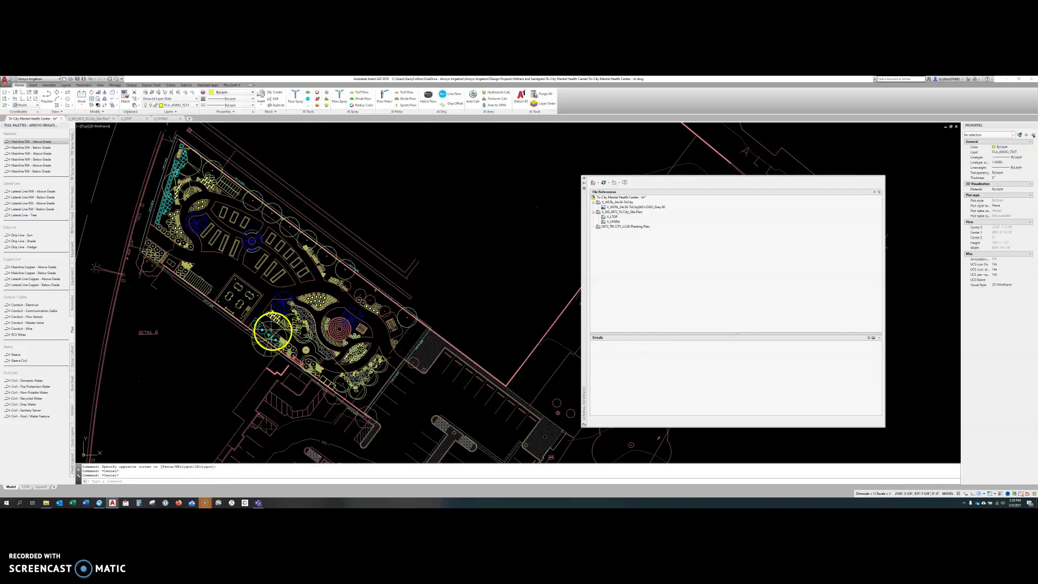
middle_drag(261, 293, 279, 309)
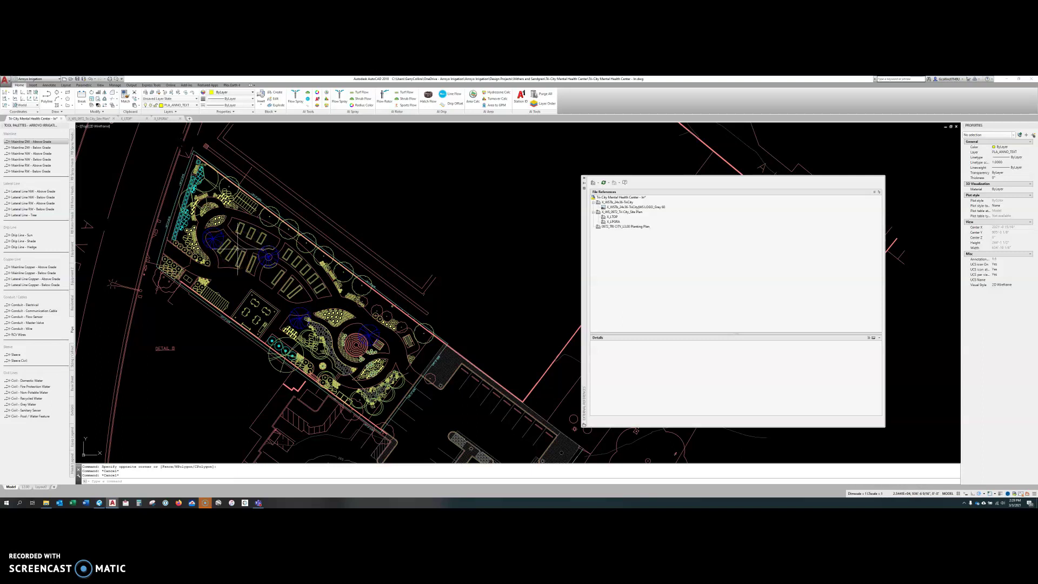
middle_drag(341, 413, 341, 378)
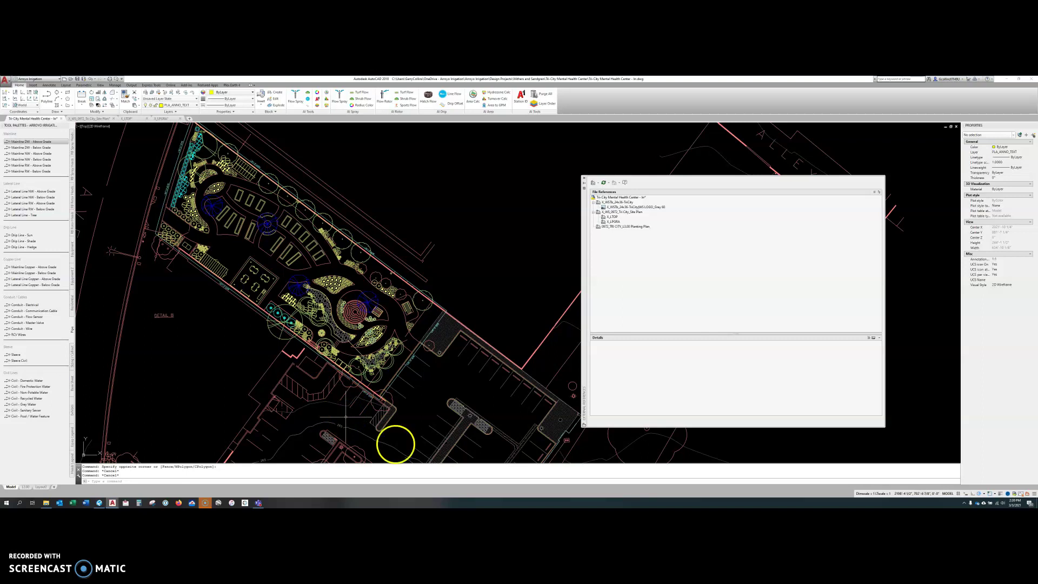
middle_drag(456, 398, 437, 357)
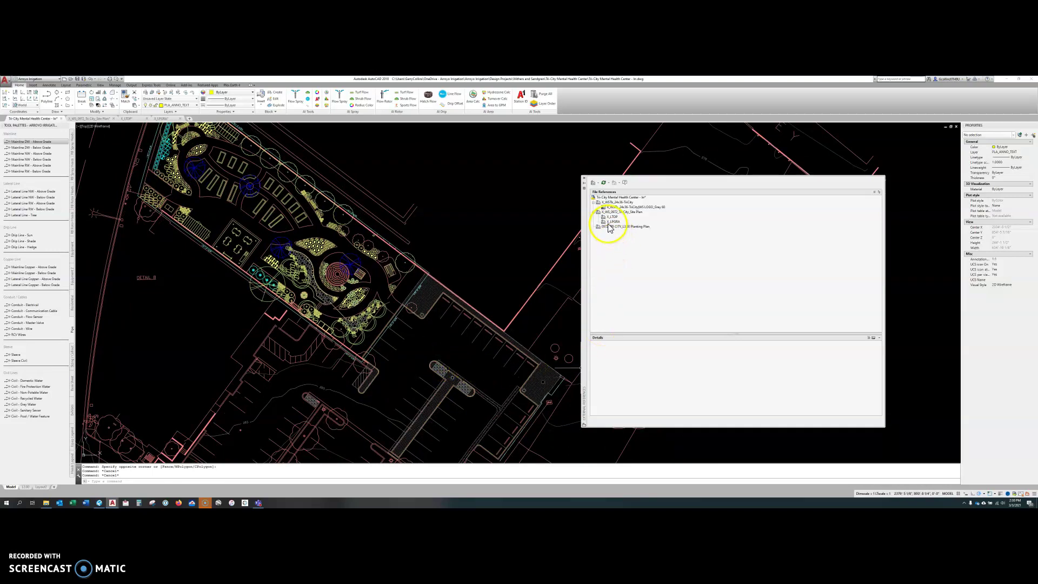
mouse_move(611, 222)
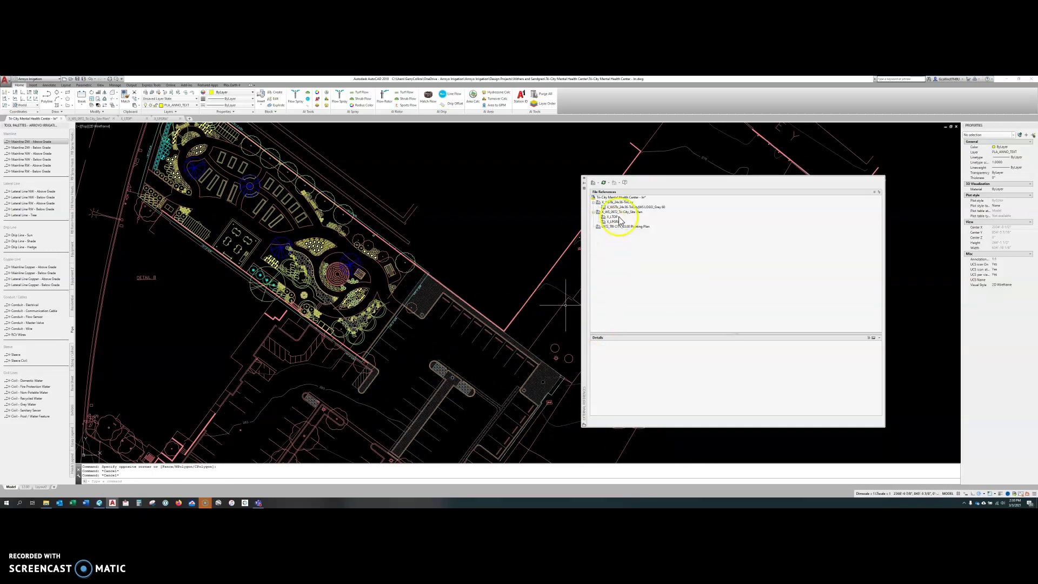